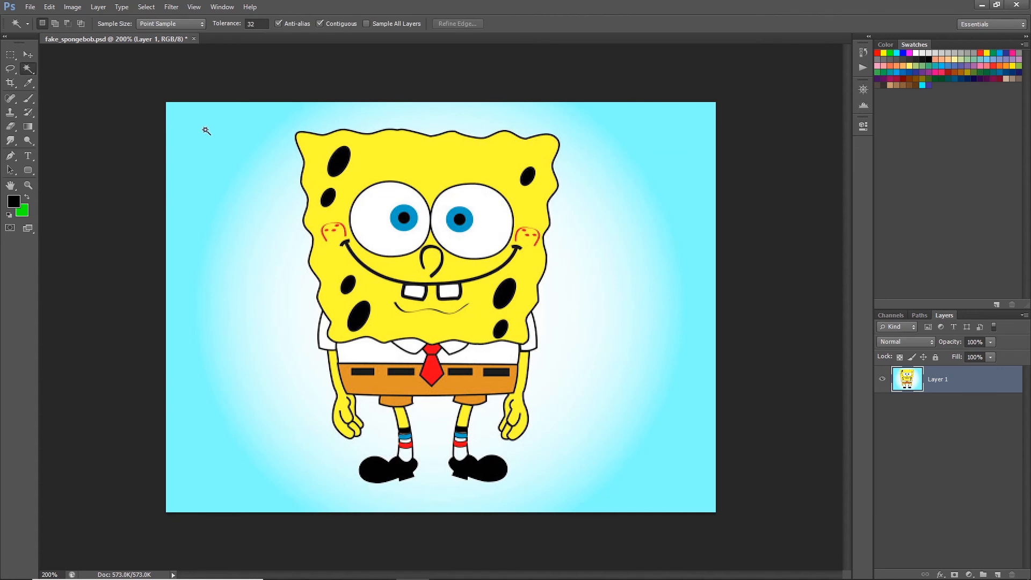
# Select the entire blue gradient background around the character with the Magic Wand, delete it and clear the selection.
pyautogui.press('shift')
pyautogui.click(285, 154)
pyautogui.click(312, 284)
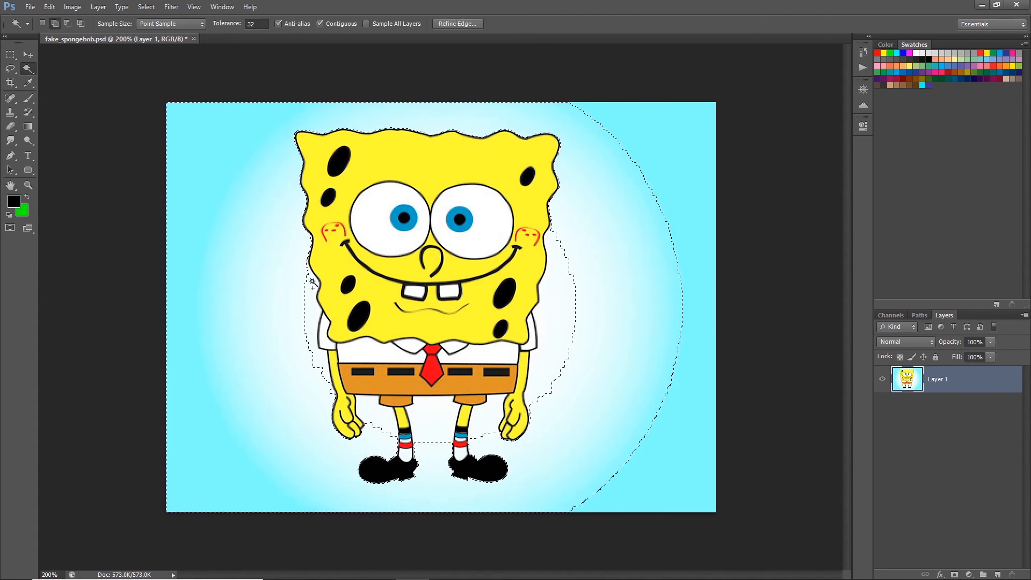
pyautogui.click(553, 368)
pyautogui.click(640, 149)
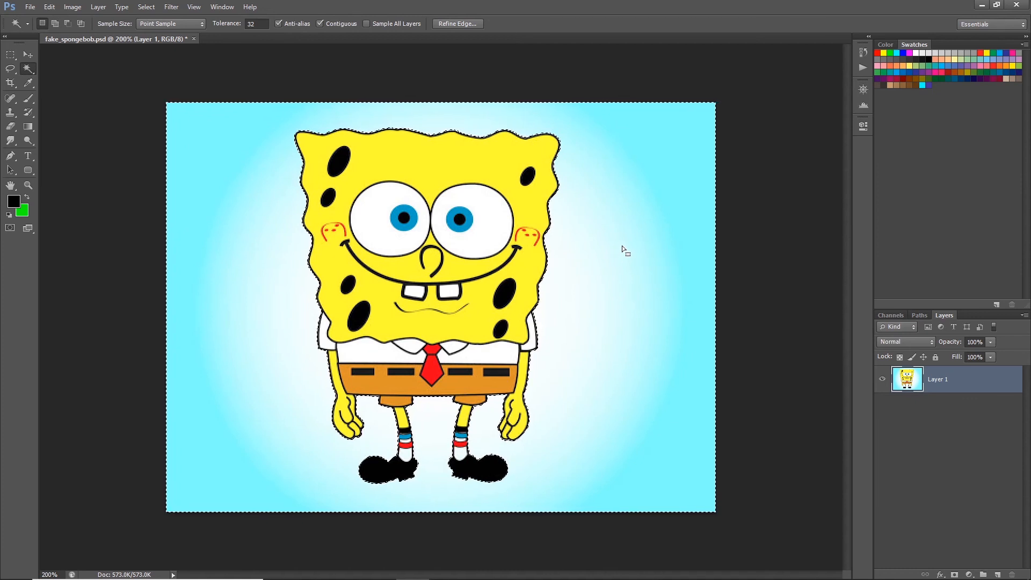
pyautogui.press('Delete')
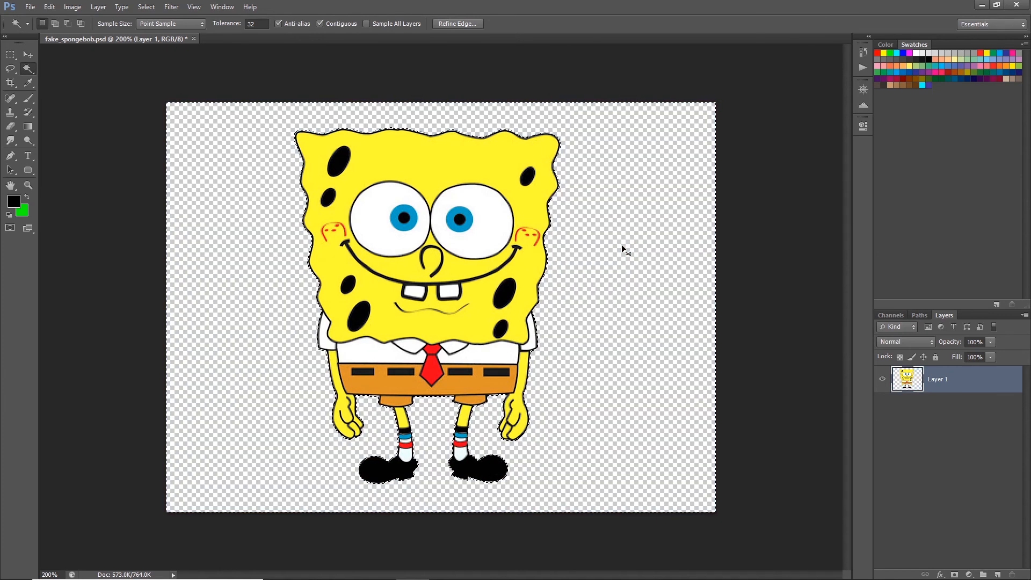
pyautogui.hotkey('ctrl', 'd')
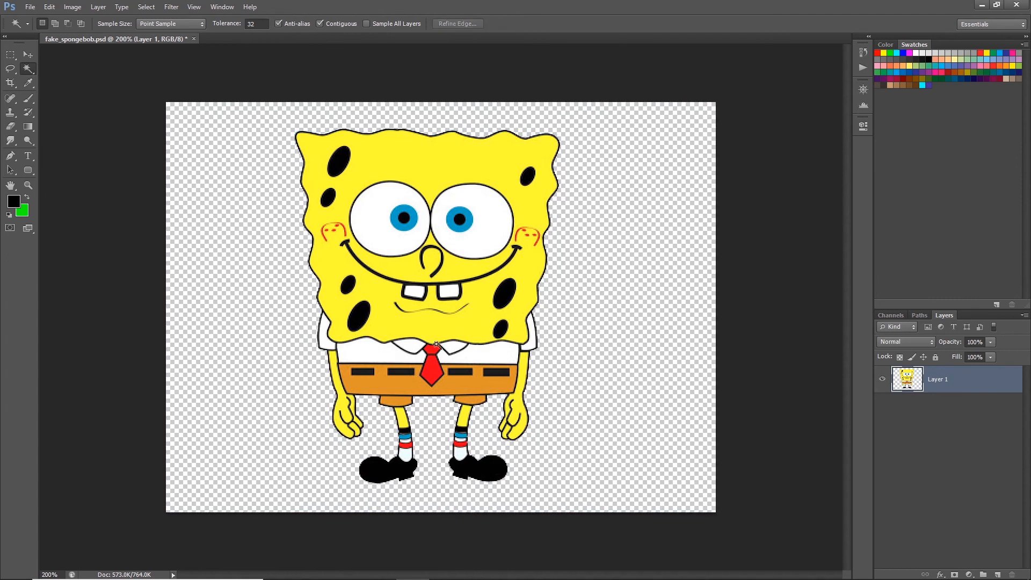
# Outline the character's leg on the image's left side with the Polygonal Lasso, from the trouser hem down around the shoe.
pyautogui.press('v')
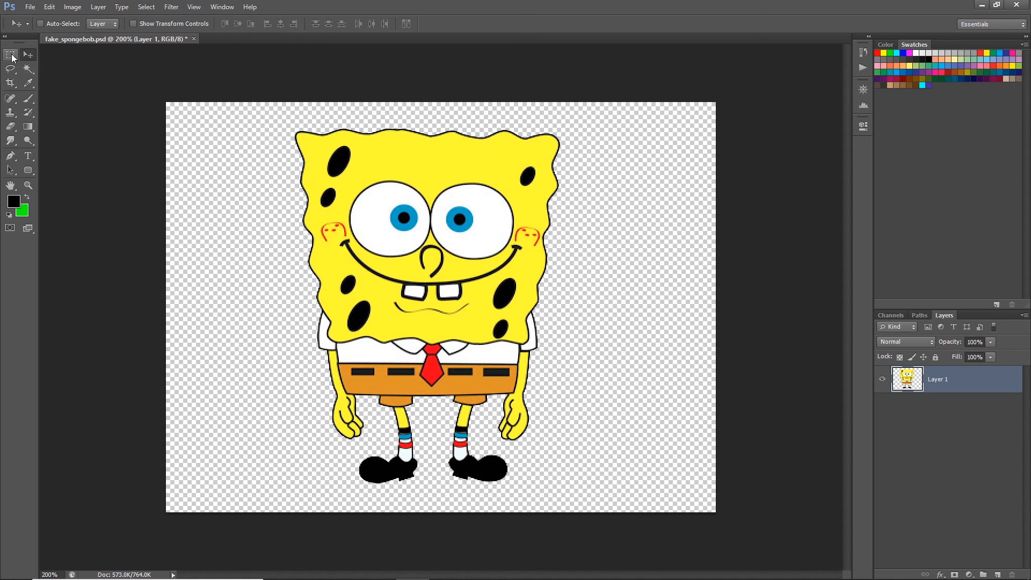
pyautogui.hotkey('ctrl', '+')
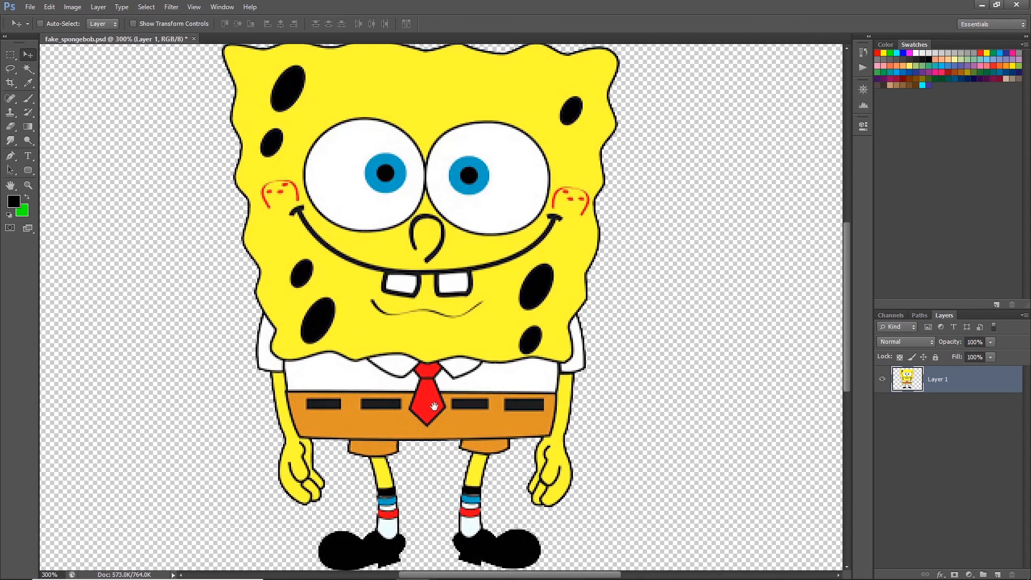
pyautogui.moveTo(434, 406); pyautogui.dragTo(457, 293)
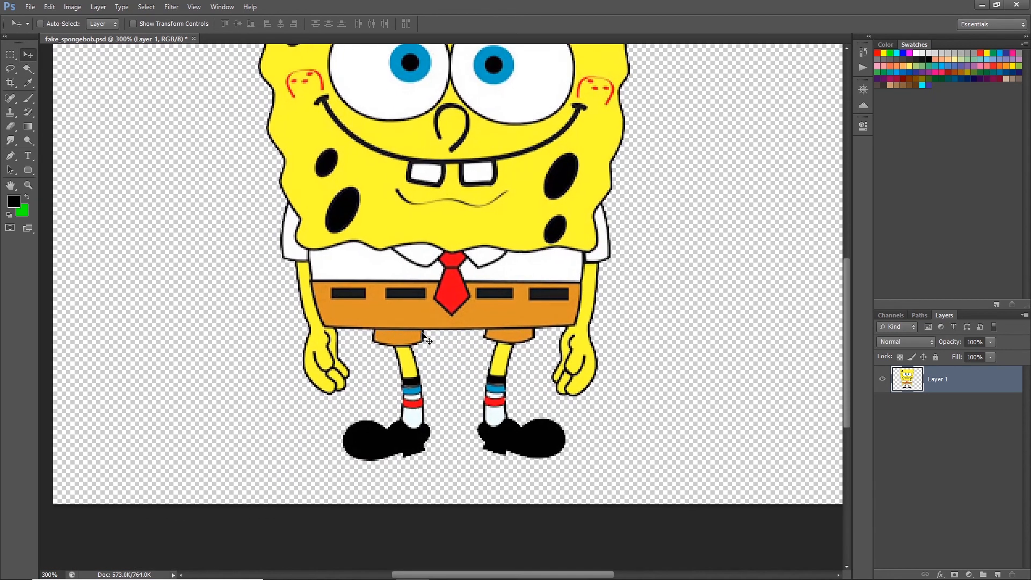
pyautogui.click(14, 70)
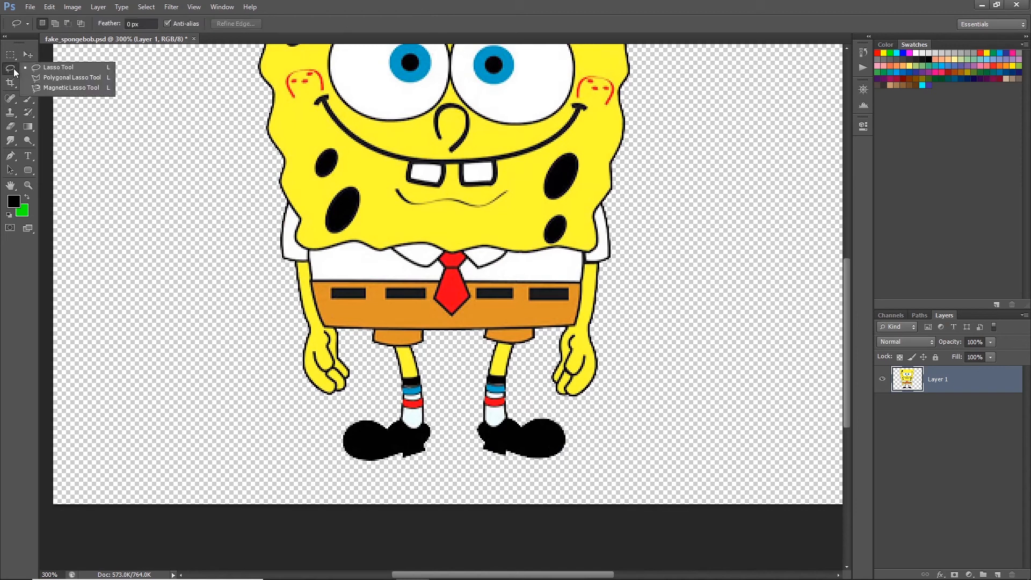
pyautogui.click(57, 82)
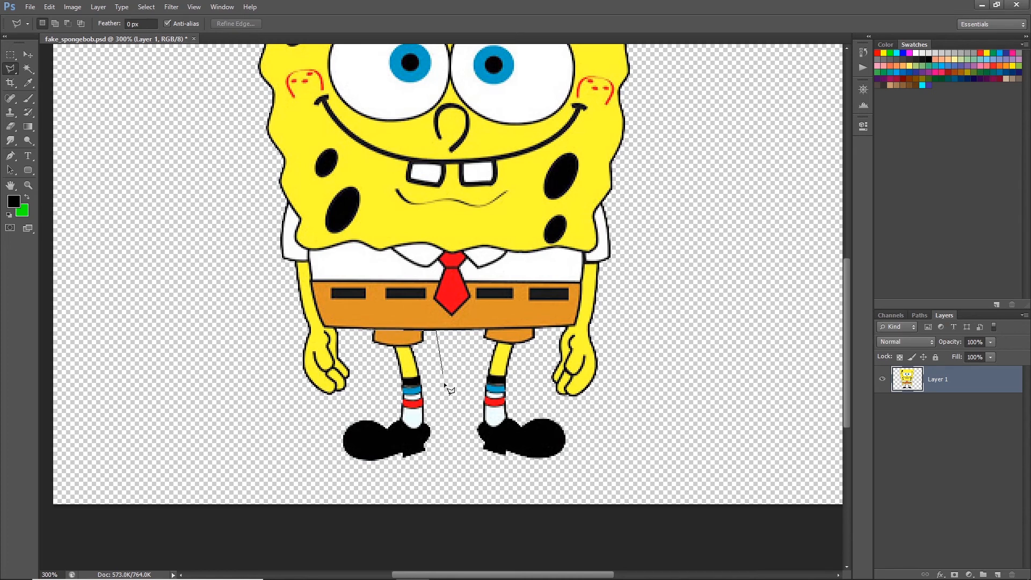
pyautogui.click(450, 440)
pyautogui.click(417, 472)
pyautogui.click(346, 476)
pyautogui.click(326, 434)
pyautogui.doubleClick(360, 348)
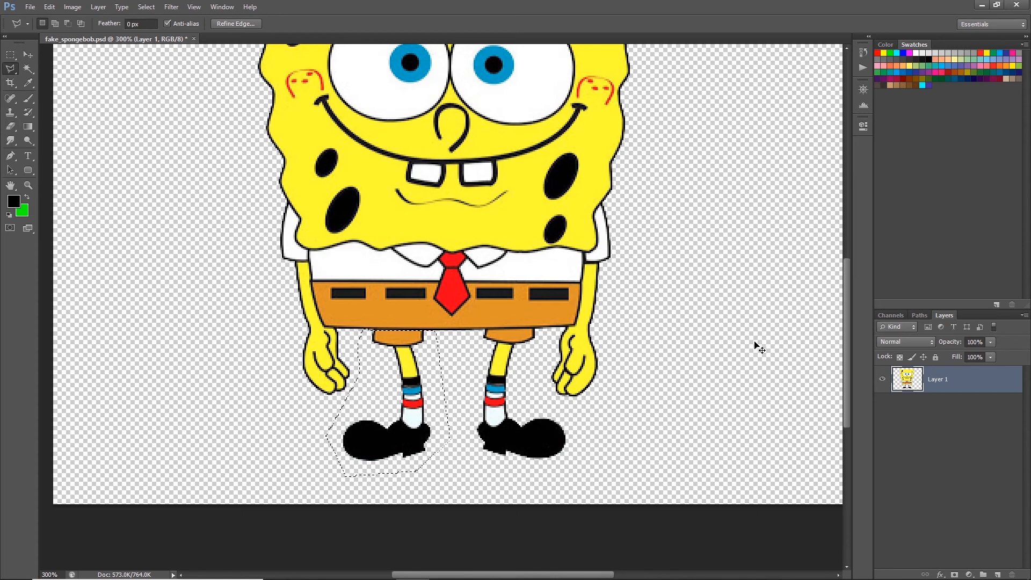
# Copy the selected leg to its own layer, name it Left Leg, and check the layer by toggling its visibility.
pyautogui.hotkey('ctrl', 'j')
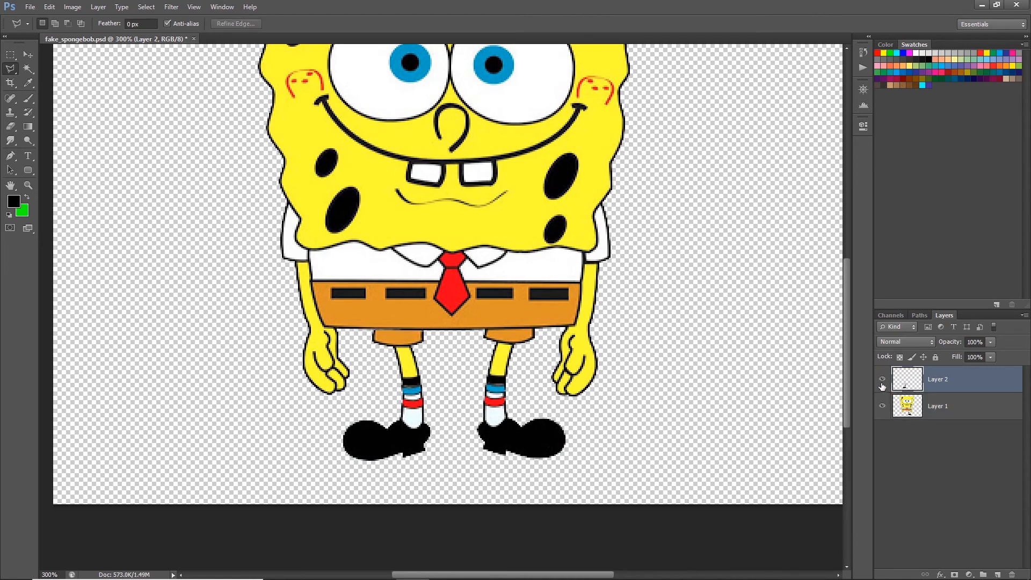
pyautogui.doubleClick(939, 380)
pyautogui.write('Left Lefg')
pyautogui.press('Return')
pyautogui.click(882, 380)
pyautogui.click(882, 381)
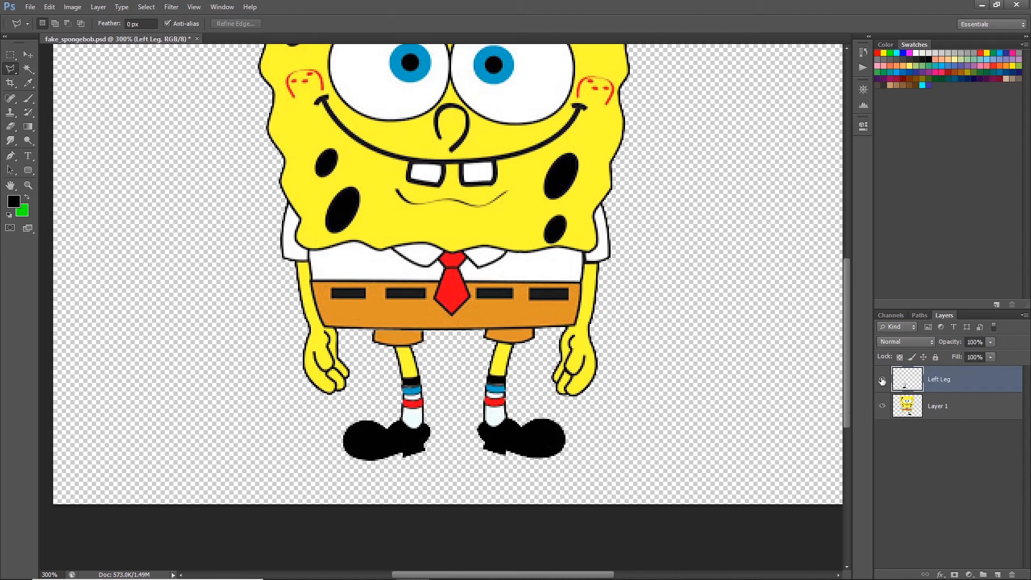
# Outline the other leg, on the image's right side, with the Polygonal Lasso while working on Layer 1.
pyautogui.click(954, 407)
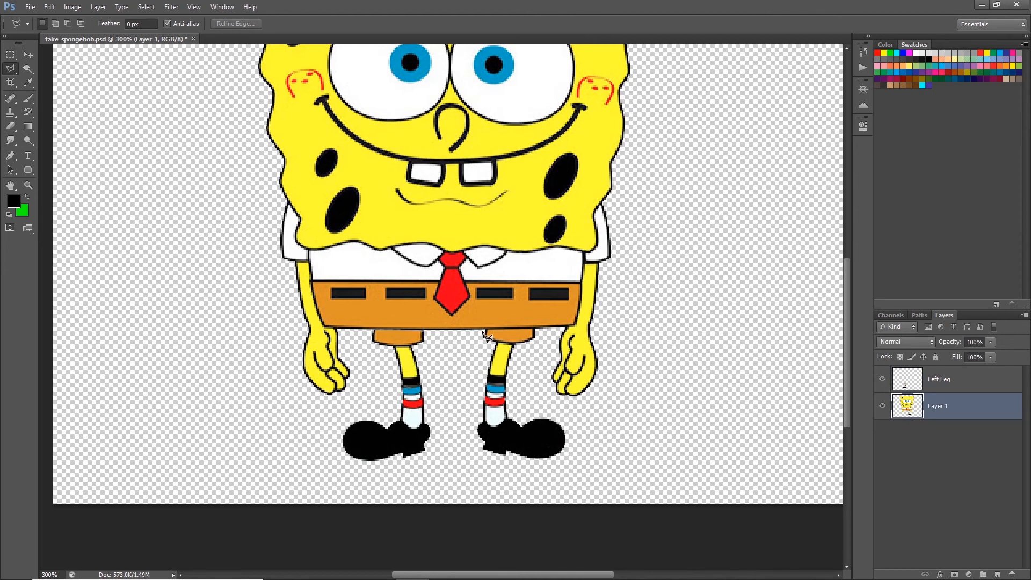
pyautogui.click(548, 329)
pyautogui.click(529, 379)
pyautogui.click(536, 401)
pyautogui.click(585, 415)
pyautogui.click(588, 453)
pyautogui.click(559, 472)
pyautogui.click(468, 470)
pyautogui.click(450, 403)
pyautogui.doubleClick(452, 367)
pyautogui.hotkey('ctrl', 'd')
# Refine the upper edge of the leg selection along the trouser bottom by subtracting and adding small lasso areas.
pyautogui.hotkey('ctrl', '+')
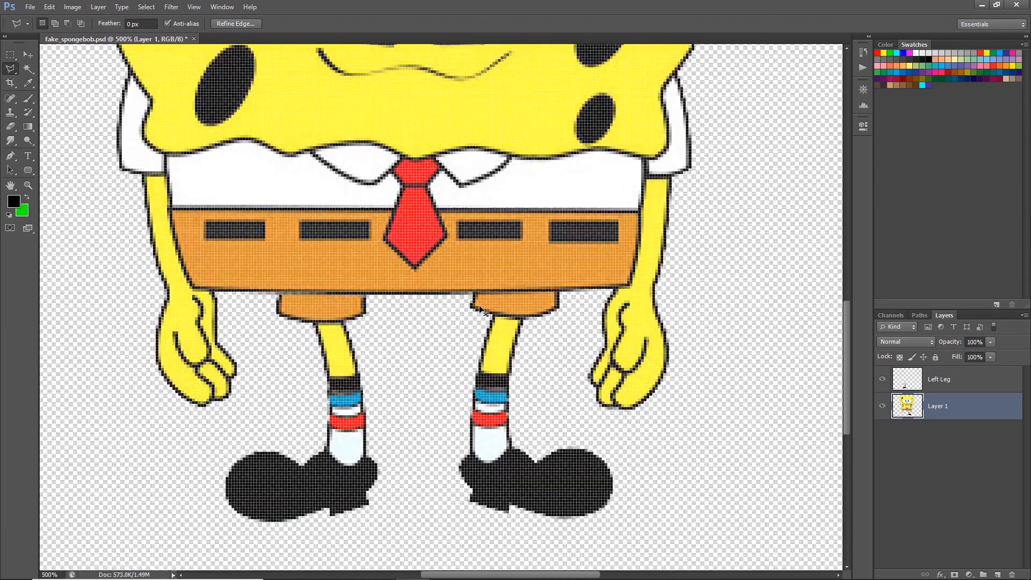
pyautogui.hotkey('ctrl', '+')
pyautogui.hotkey('ctrl', '+')
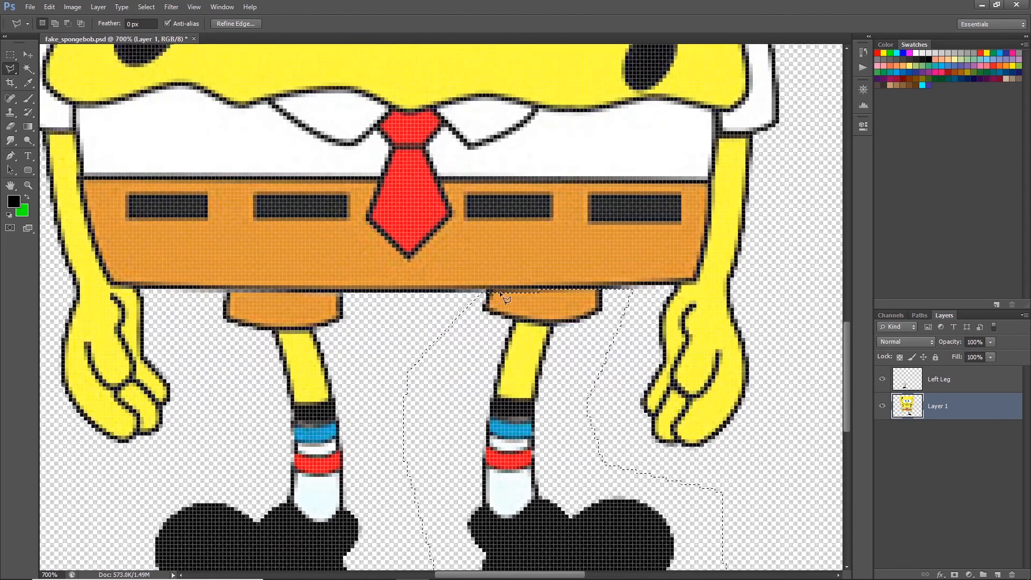
pyautogui.press('alt')
pyautogui.click(636, 291)
pyautogui.doubleClick(521, 266)
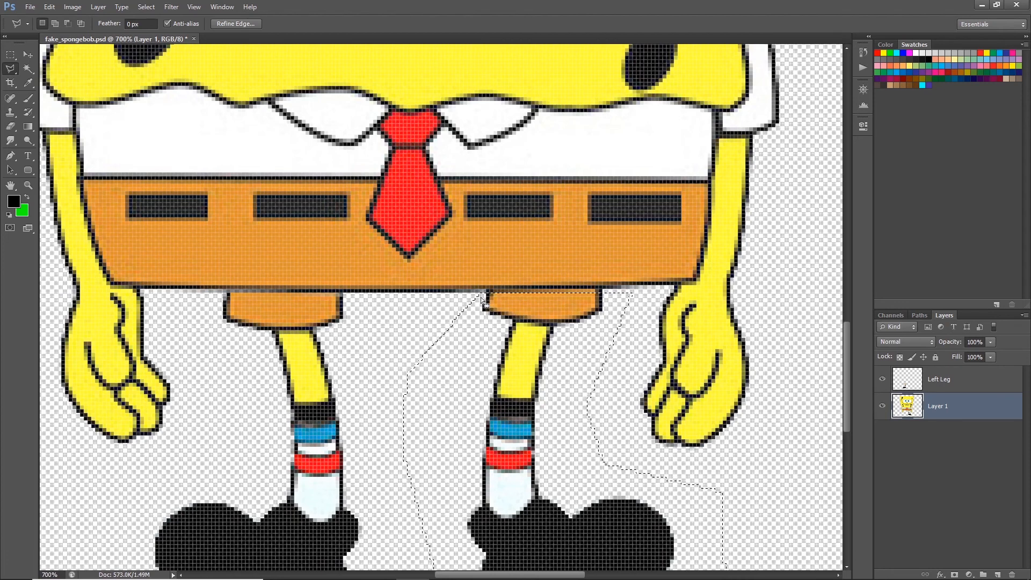
pyautogui.press('shift')
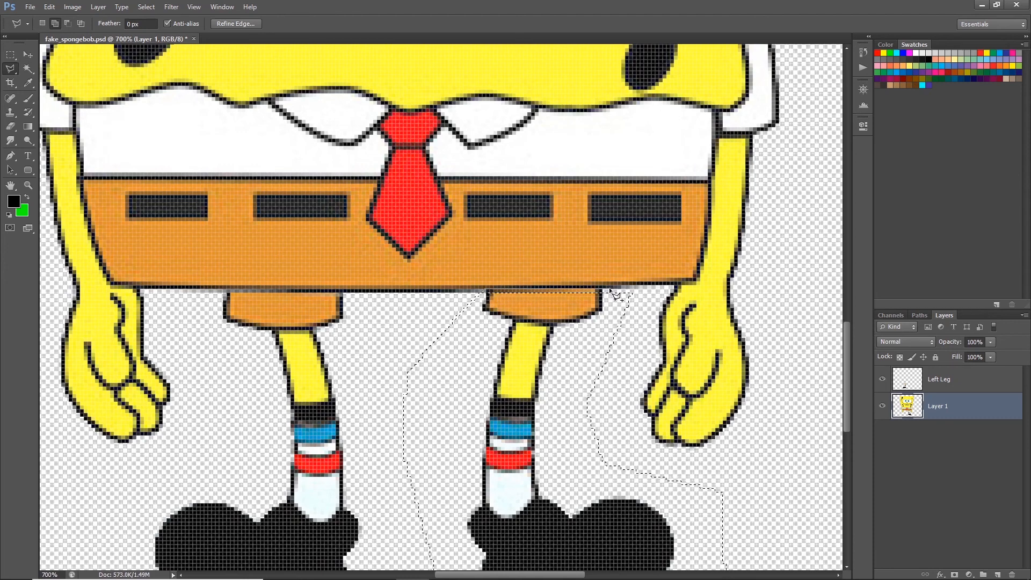
pyautogui.click(618, 326)
pyautogui.hotkey('ctrl', '-')
pyautogui.hotkey('ctrl', '-')
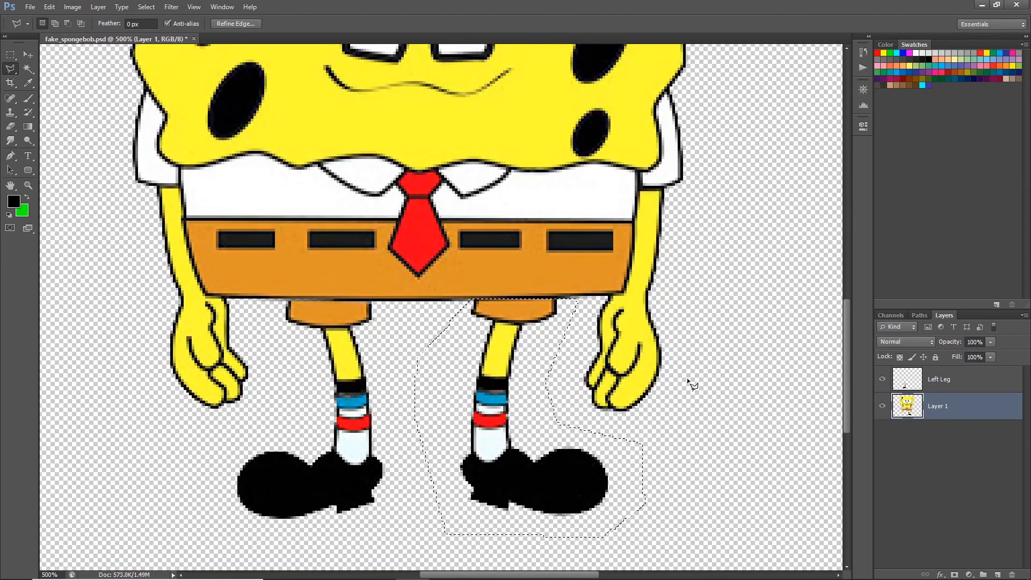
pyautogui.press('shift')
# Copy the selected leg to its own layer, check its visibility, and name the layer Right Leg.
pyautogui.hotkey('ctrl', 'j')
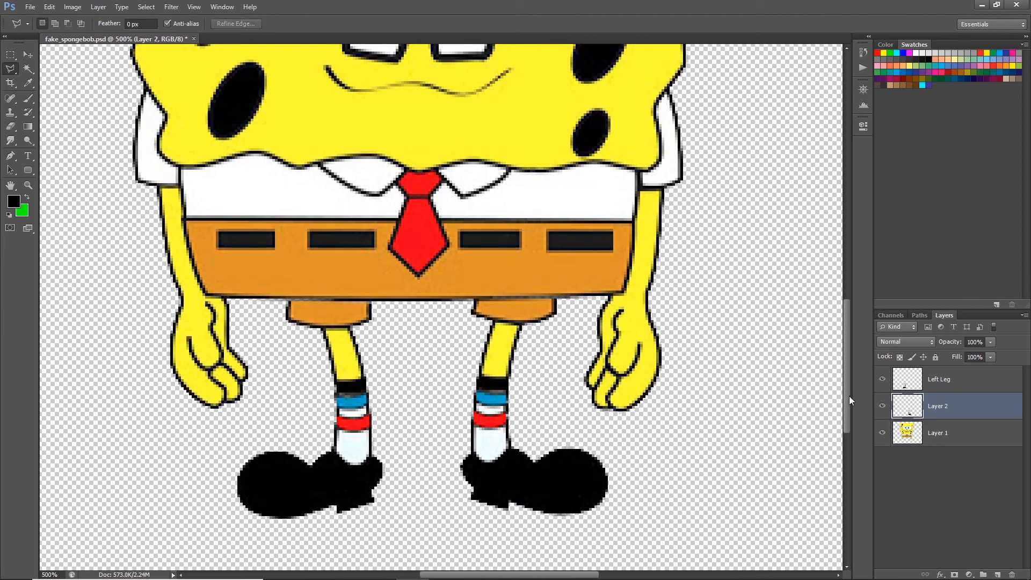
pyautogui.click(882, 407)
pyautogui.click(882, 407)
pyautogui.doubleClick(939, 406)
pyautogui.write('Right Leg')
pyautogui.press('Return')
# Outline the arm on the image's left side with the Polygonal Lasso, including the sleeve and hand.
pyautogui.moveTo(559, 165); pyautogui.dragTo(642, 270)
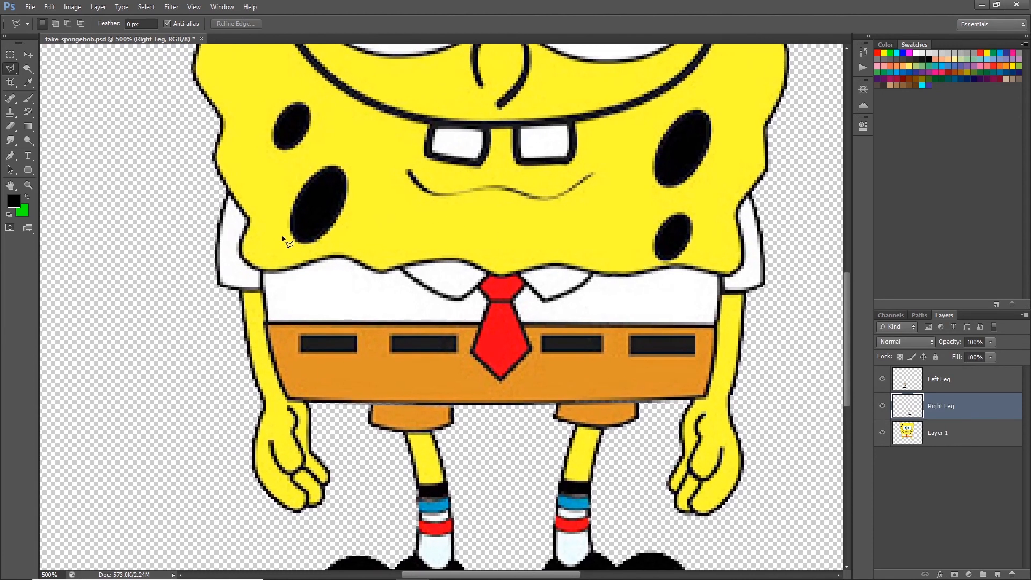
pyautogui.click(217, 178)
pyautogui.click(323, 404)
pyautogui.click(350, 473)
pyautogui.click(333, 513)
pyautogui.click(271, 531)
pyautogui.click(207, 484)
pyautogui.click(172, 356)
pyautogui.doubleClick(175, 237)
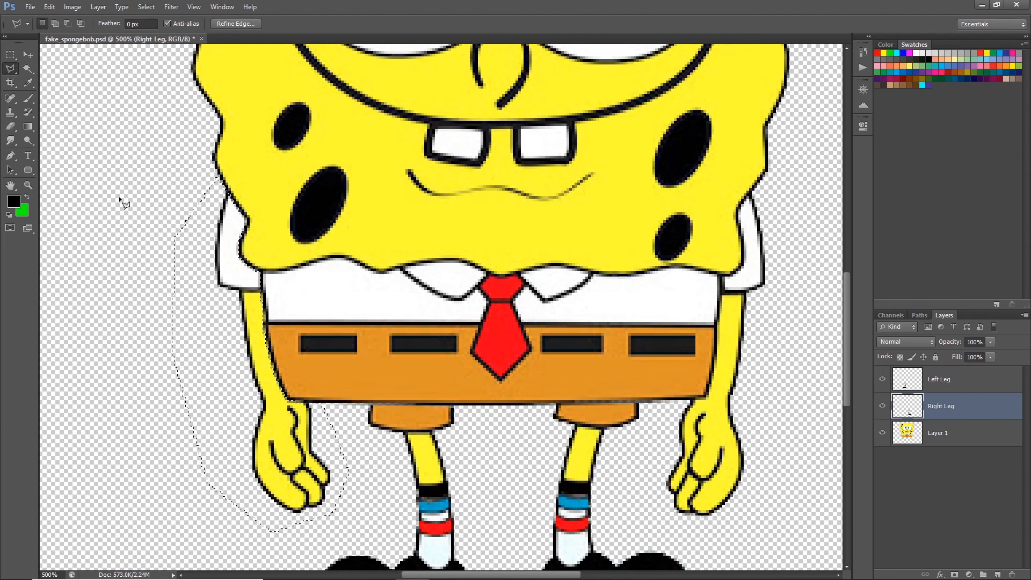
# Copy the selected arm from Layer 1 to its own layer, name it Left Arm, and check it by toggling visibility.
pyautogui.click(937, 441)
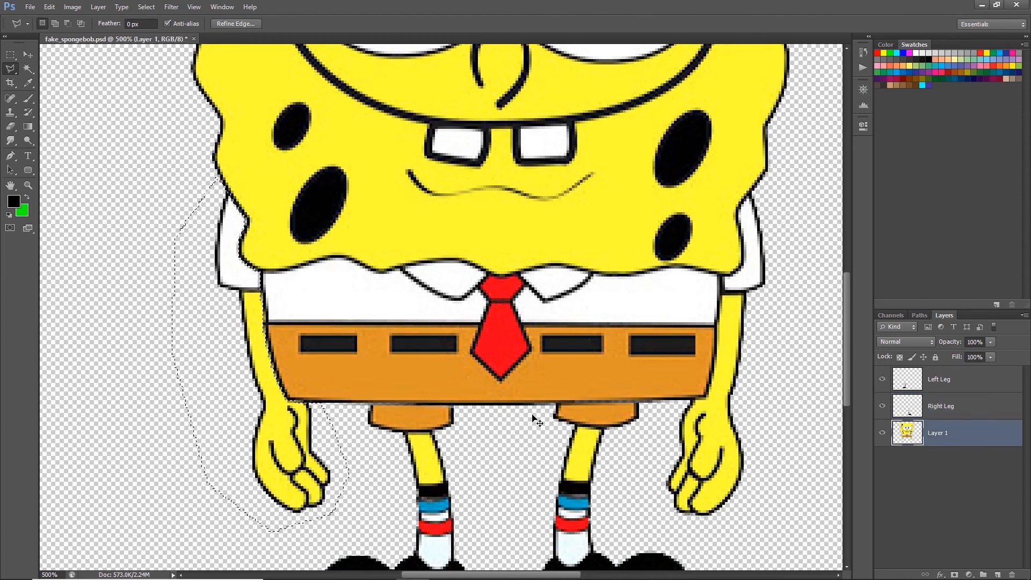
pyautogui.hotkey('ctrl', 'j')
pyautogui.doubleClick(936, 435)
pyautogui.write('Left Arm')
pyautogui.press('Return')
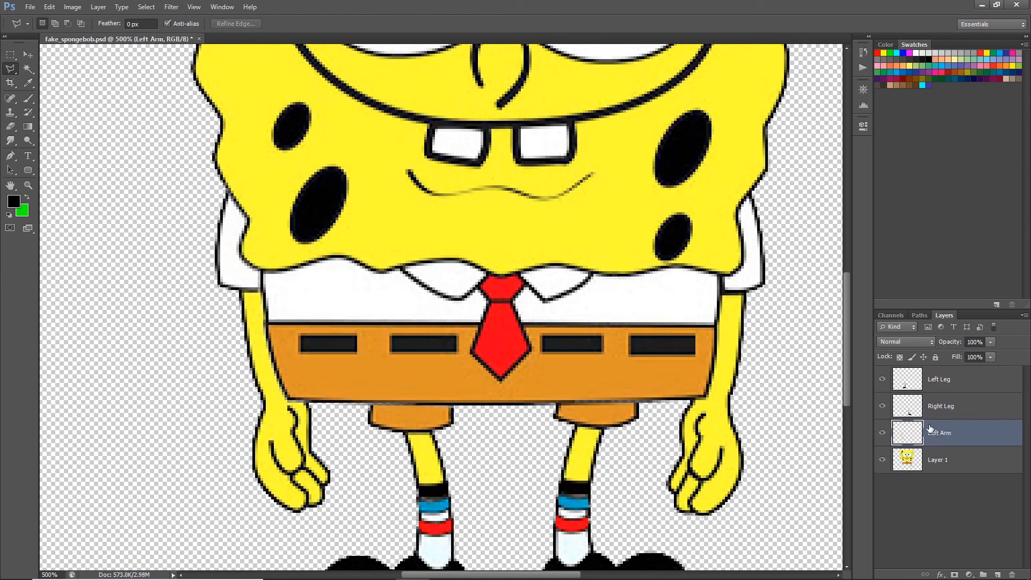
pyautogui.click(882, 435)
pyautogui.click(882, 434)
pyautogui.click(883, 434)
pyautogui.click(882, 434)
pyautogui.click(883, 435)
pyautogui.click(883, 433)
# Duplicate the Left Arm layer and move the copy across the body to beside the opposite arm.
pyautogui.hotkey('ctrl', 'j')
pyautogui.press('v')
pyautogui.hotkey('shift', 'Right')
pyautogui.hotkey('shift', 'Right')
pyautogui.hotkey('shift', 'Right')
pyautogui.hotkey('shift', 'Right')
pyautogui.hotkey('shift', 'Right')
pyautogui.hotkey('shift', 'Right')
pyautogui.hotkey('shift', 'Right')
pyautogui.hotkey('shift', 'Right')
pyautogui.hotkey('shift', 'Right')
pyautogui.hotkey('shift', 'Right')
pyautogui.hotkey('shift', 'Right')
pyautogui.hotkey('shift', 'Right')
pyautogui.hotkey('shift', 'Right')
pyautogui.hotkey('shift', 'Right')
pyautogui.hotkey('shift', 'Right')
pyautogui.hotkey('shift', 'Right')
pyautogui.hotkey('shift', 'Right')
pyautogui.hotkey('shift', 'Right')
pyautogui.hotkey('shift', 'Right')
pyautogui.hotkey('shift', 'Right')
pyautogui.hotkey('shift', 'Right')
pyautogui.hotkey('shift', 'Left')
pyautogui.hotkey('shift', 'Left')
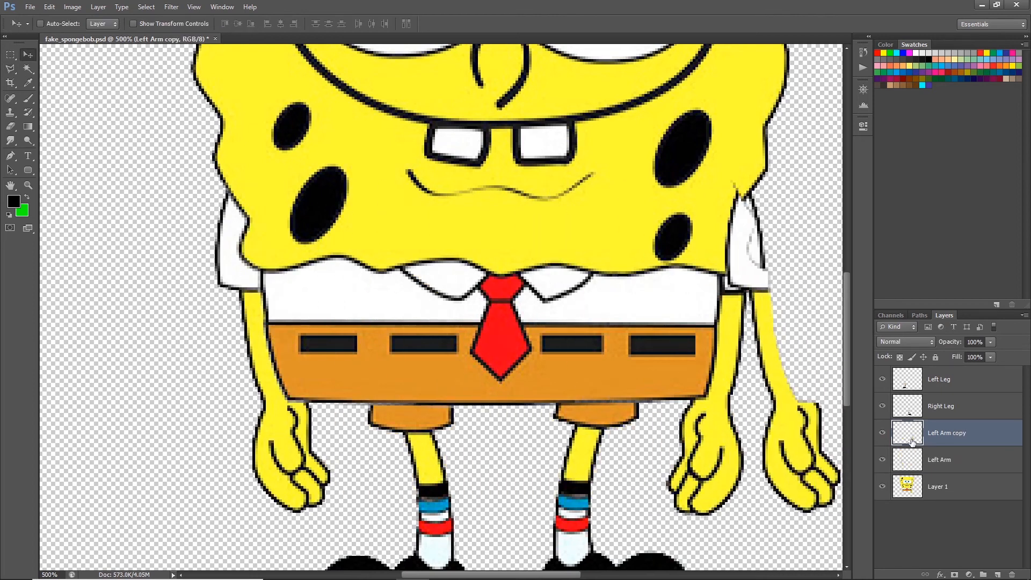
# Flip the Left Arm copy horizontally.
pyautogui.click(49, 7)
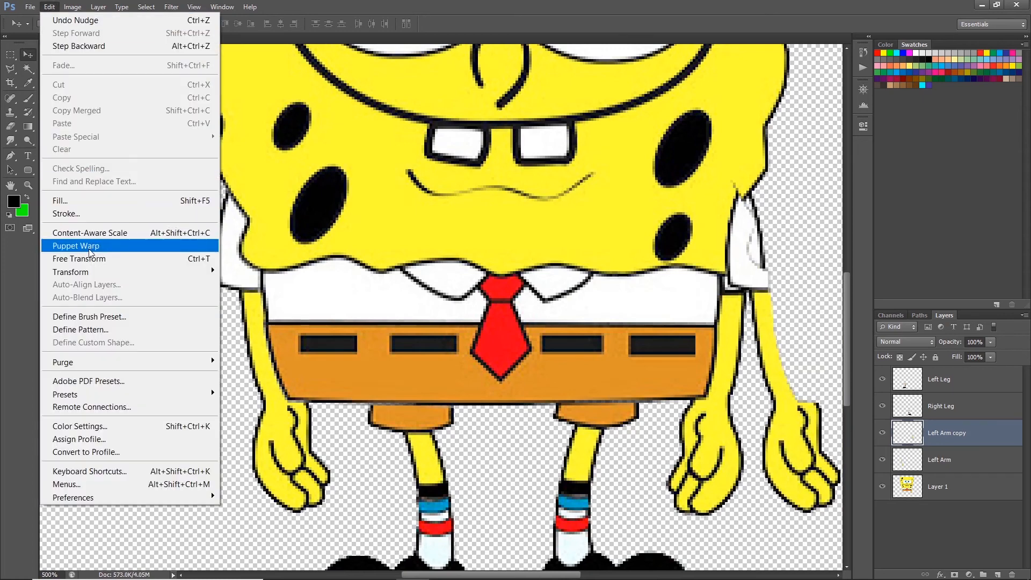
pyautogui.moveTo(124, 273)
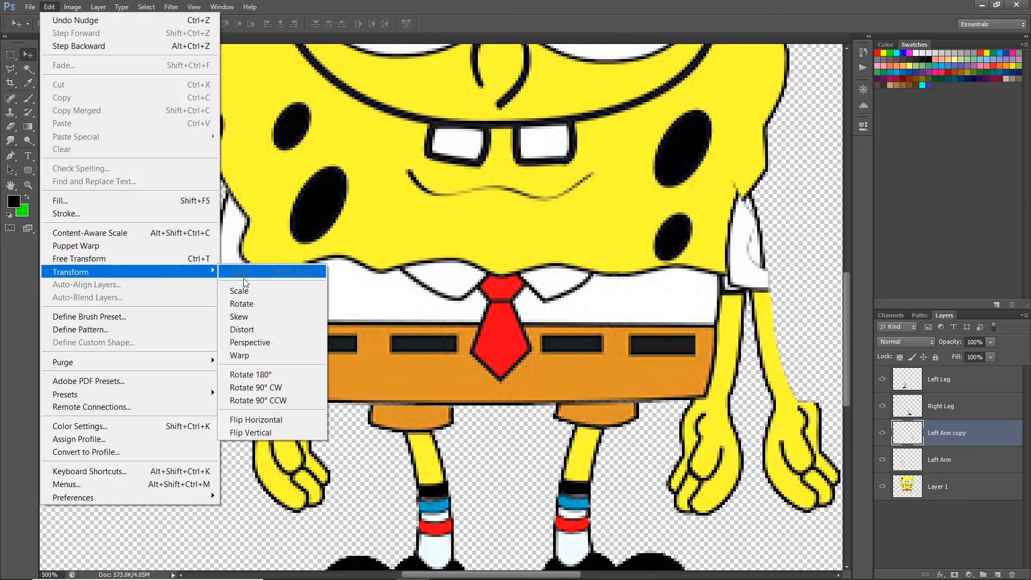
pyautogui.click(257, 420)
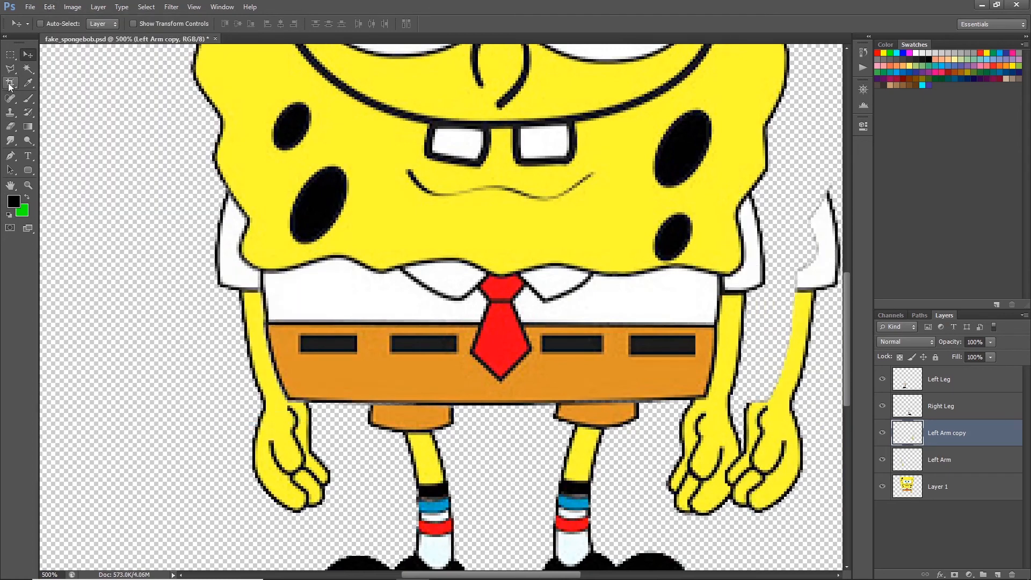
# Nudge the flipped arm copy left until it overlaps the arm on the image's right side.
pyautogui.press('Left')
pyautogui.press('Left')
pyautogui.press('Left')
pyautogui.press('Left')
pyautogui.press('Left')
pyautogui.press('Left')
pyautogui.press('Left')
pyautogui.press('Left')
pyautogui.press('Left')
pyautogui.press('Left')
pyautogui.press('Left')
pyautogui.press('Left')
pyautogui.press('Left')
pyautogui.press('Left')
pyautogui.press('Left')
pyautogui.press('Left')
pyautogui.press('Left')
pyautogui.press('Left')
pyautogui.press('Left')
pyautogui.press('Left')
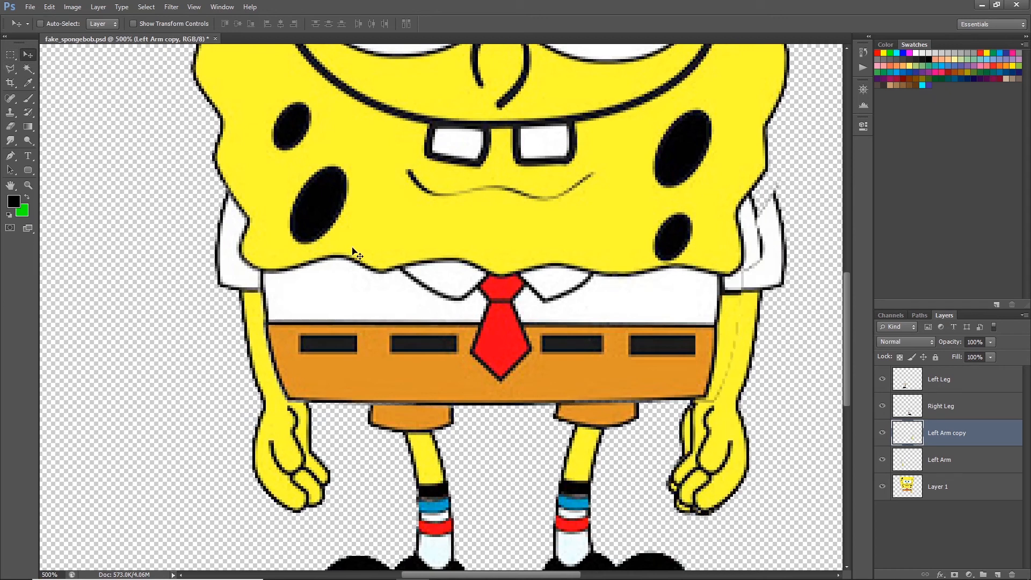
pyautogui.press('Left')
pyautogui.press('Left')
pyautogui.press('Left')
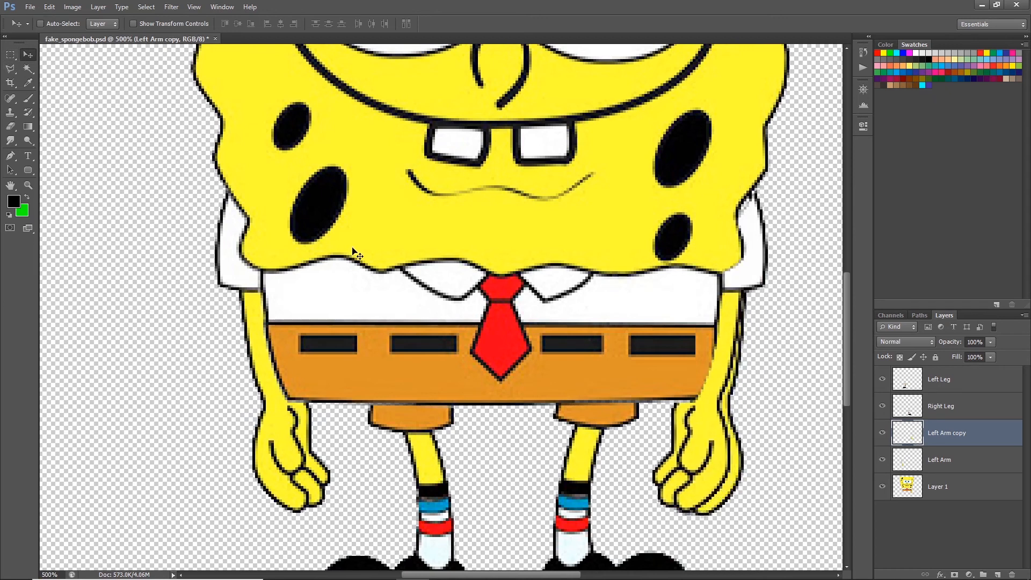
# Rotate the arm copy about -3.9 degrees with Free Transform and nudge it to line up with the original arm.
pyautogui.hotkey('ctrl', 't')
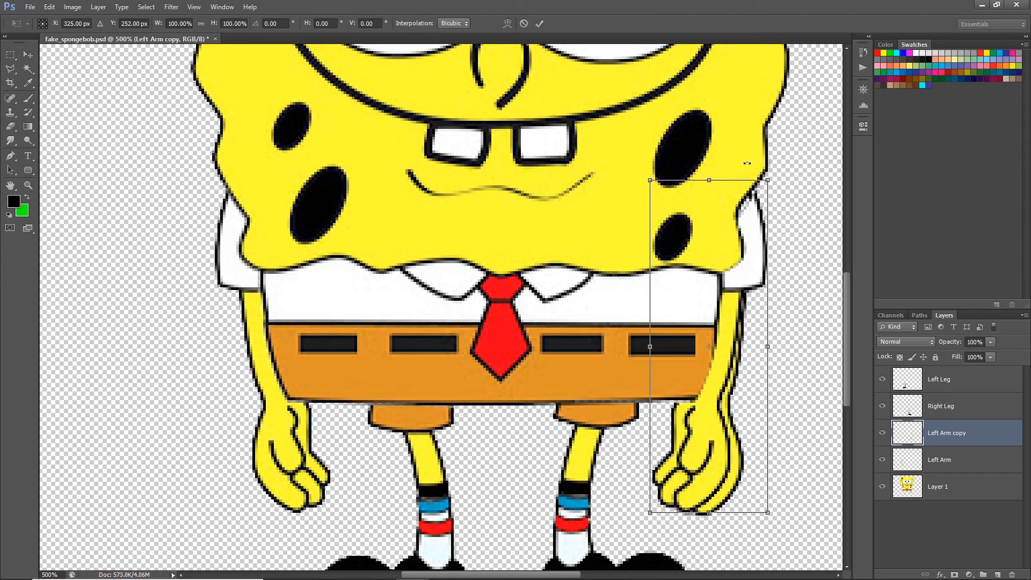
pyautogui.moveTo(777, 160); pyautogui.dragTo(768, 146)
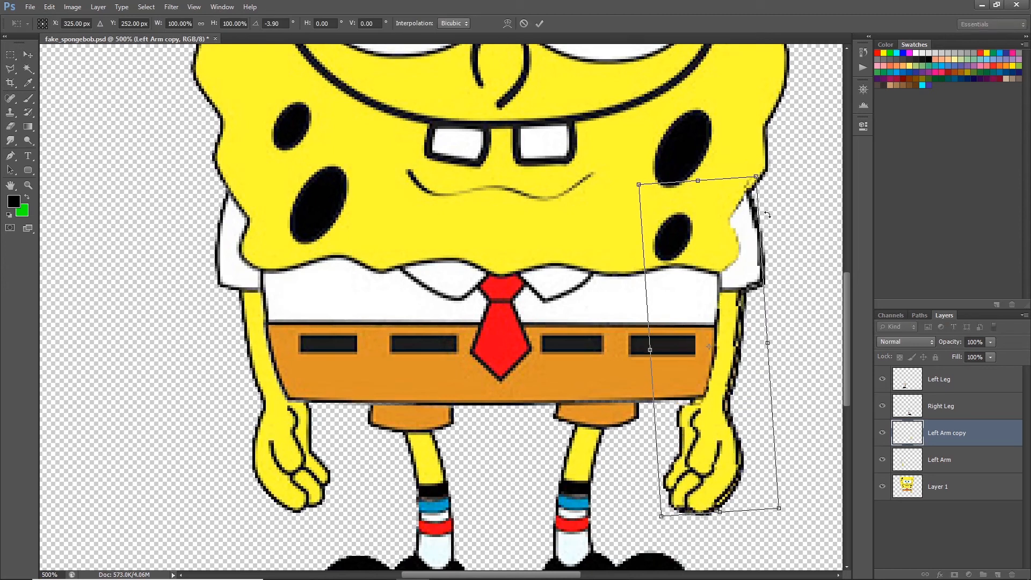
pyautogui.press('Return')
pyautogui.press('Right')
pyautogui.press('Right')
pyautogui.press('Right')
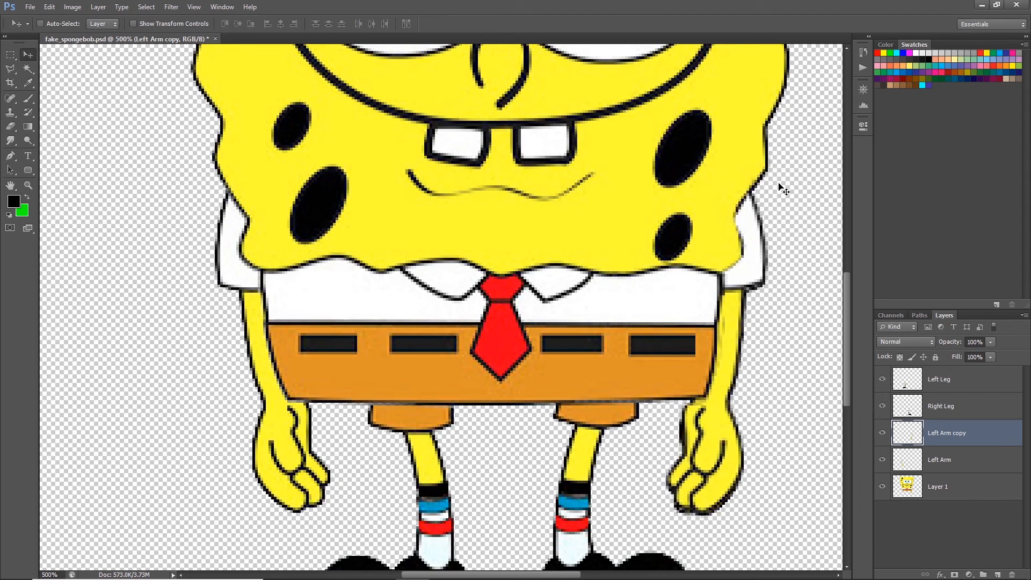
pyautogui.press('Left')
pyautogui.press('Down')
pyautogui.press('Up')
pyautogui.press('Up')
pyautogui.press('Down')
# Load the Left Arm copy layer's outline as a selection and hide that layer.
pyautogui.keyDown('ctrl'); pyautogui.click(910, 436); pyautogui.keyUp('ctrl')
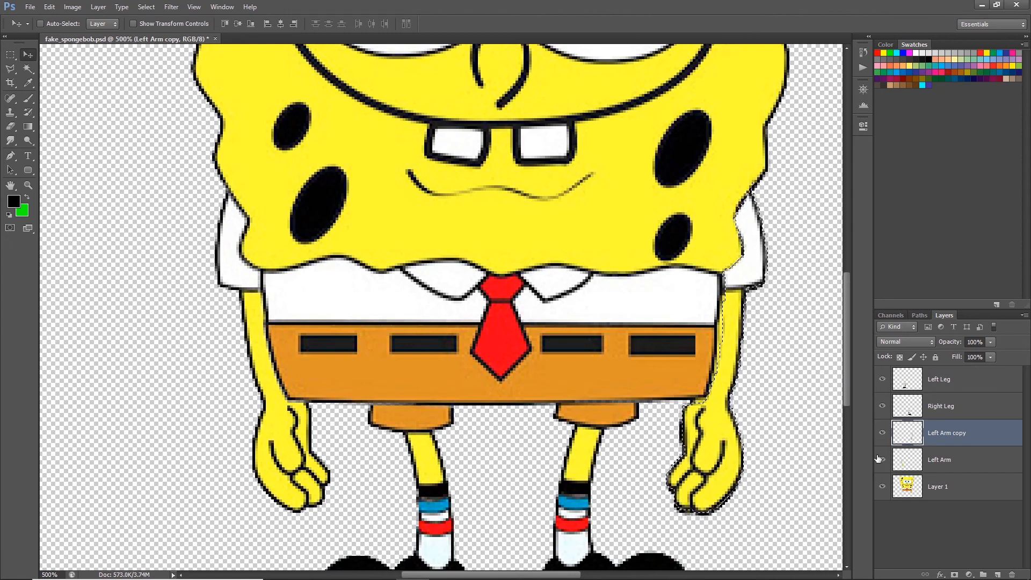
pyautogui.click(882, 433)
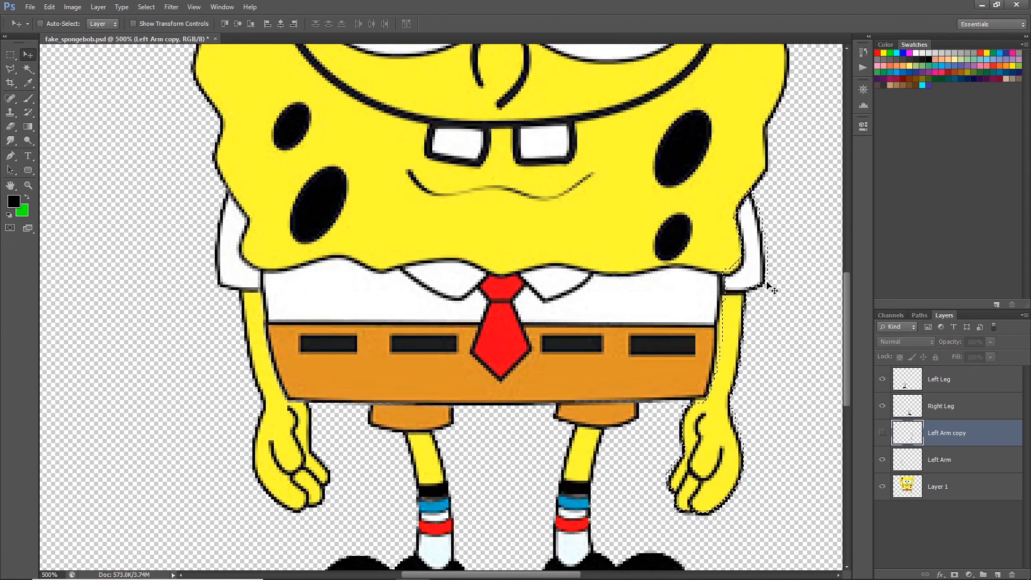
# Extend the selection with the Polygonal Lasso around the whole sleeve, arm and hand on the image's right side.
pyautogui.press('l')
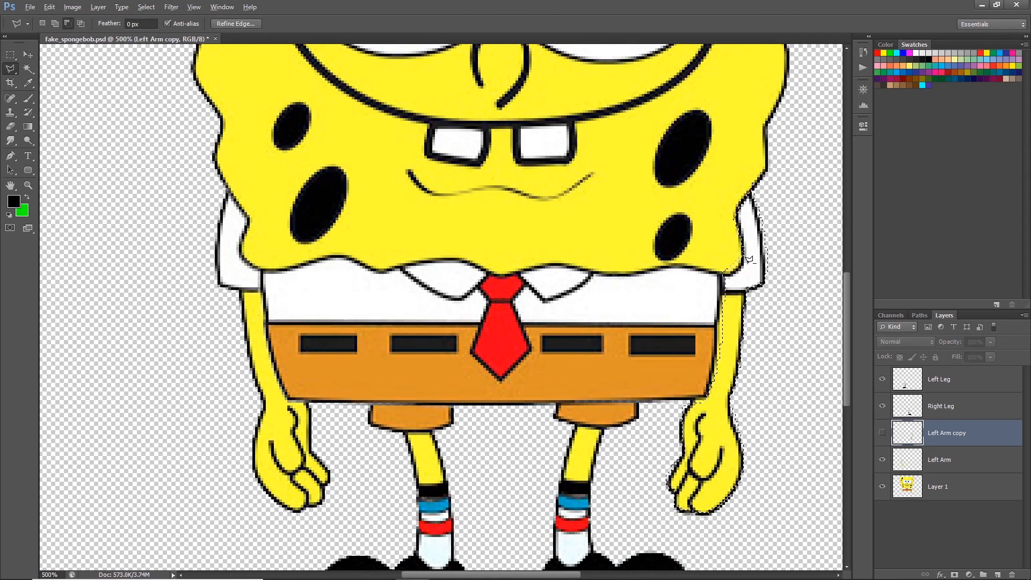
pyautogui.click(724, 276)
pyautogui.click(703, 267)
pyautogui.click(692, 402)
pyautogui.click(661, 424)
pyautogui.click(656, 467)
pyautogui.click(736, 531)
pyautogui.click(755, 514)
pyautogui.click(772, 486)
pyautogui.click(772, 411)
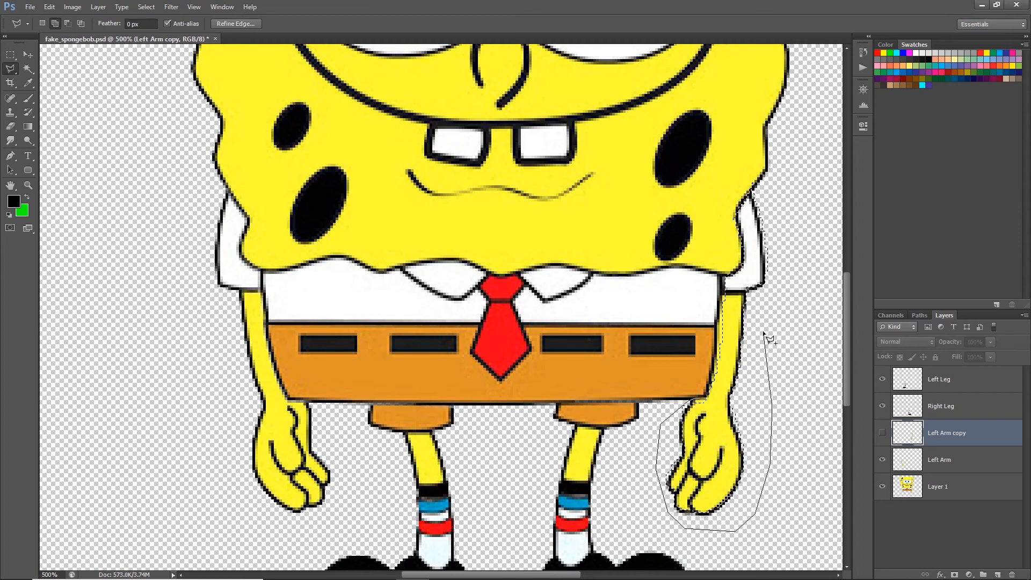
pyautogui.click(785, 227)
pyautogui.click(764, 187)
pyautogui.doubleClick(751, 191)
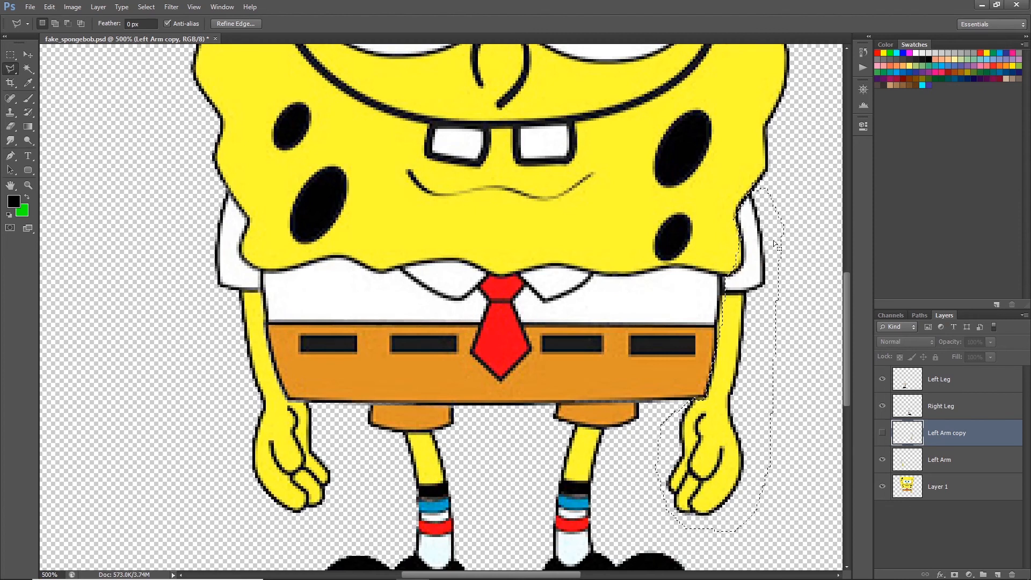
# Refine the arm selection with the Polygonal Lasso so it follows the body's edge beside the sleeve and the shorts.
pyautogui.click(742, 265)
pyautogui.click(737, 270)
pyautogui.click(731, 274)
pyautogui.doubleClick(716, 239)
pyautogui.press('alt')
pyautogui.click(736, 212)
pyautogui.click(729, 197)
pyautogui.click(711, 204)
pyautogui.click(703, 223)
pyautogui.doubleClick(720, 249)
pyautogui.press('shift')
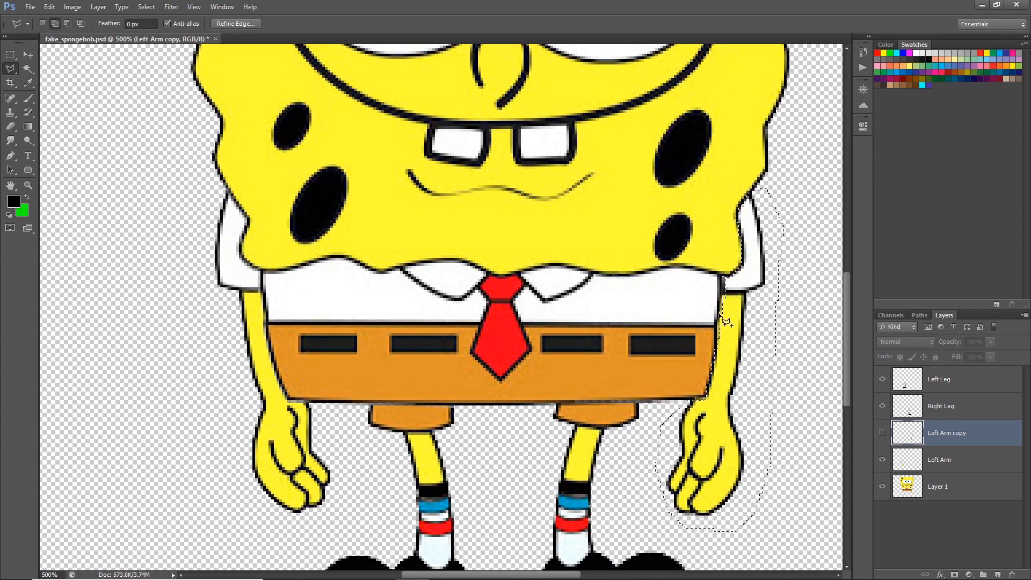
pyautogui.click(720, 365)
pyautogui.doubleClick(768, 350)
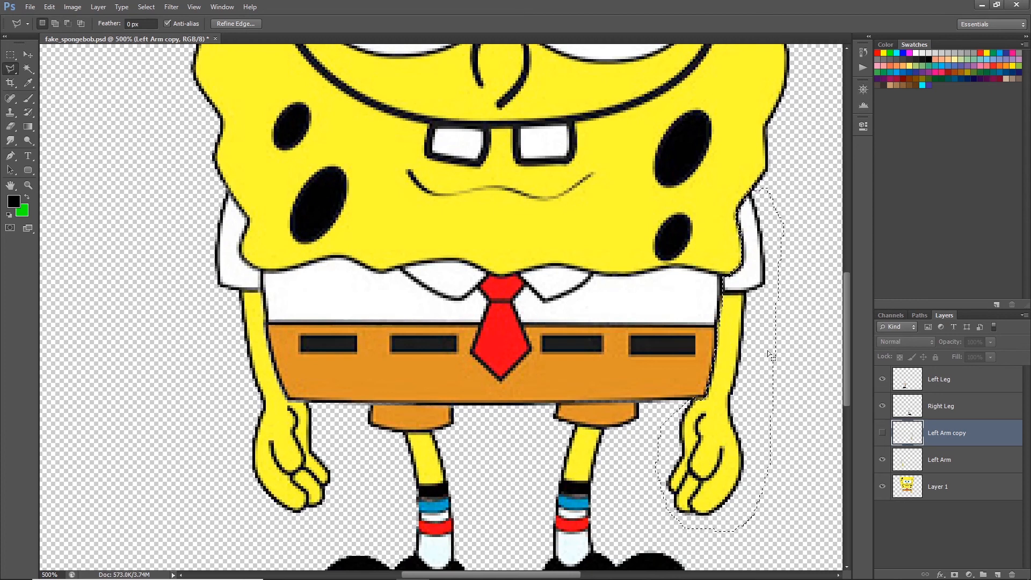
# Separate the selected arm from Layer 1 onto a new layer and name it Right Arm.
pyautogui.click(930, 486)
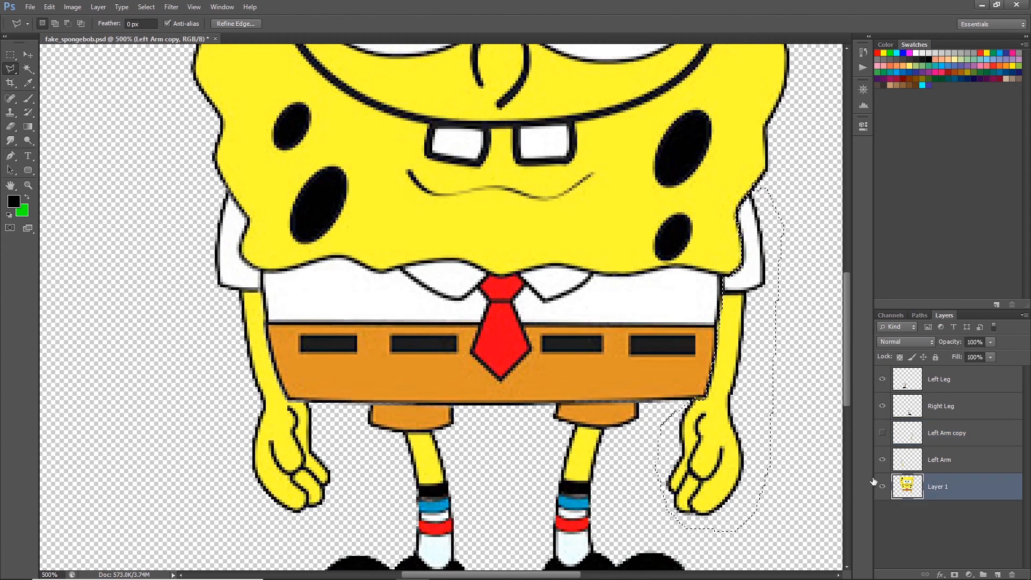
pyautogui.hotkey('ctrl', 'j')
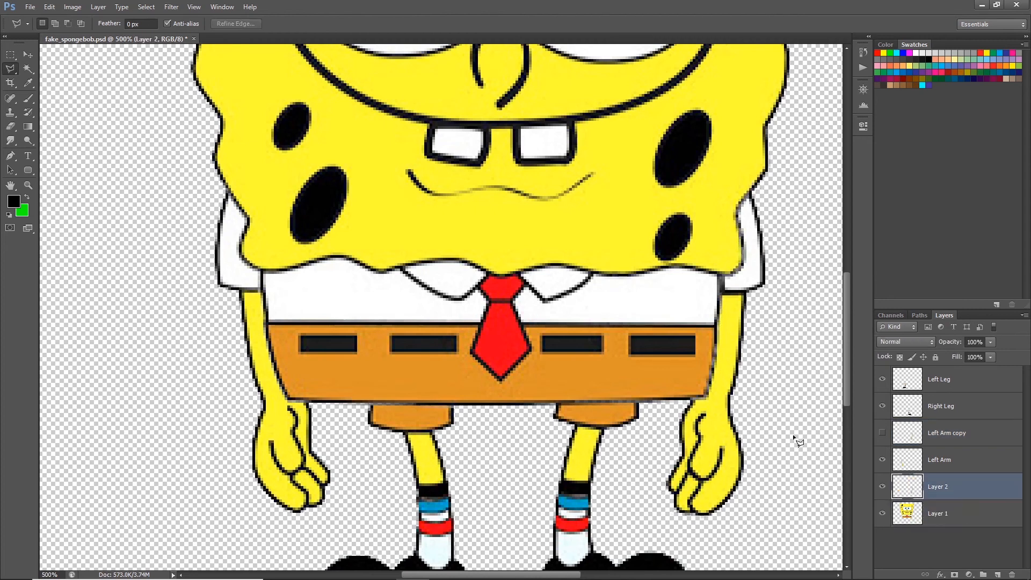
pyautogui.doubleClick(940, 487)
pyautogui.write('Right Arm')
pyautogui.press('Return')
# Hide the Left Leg and Right Leg layers and delete the Left Arm copy layer.
pyautogui.press('v')
pyautogui.hotkey('ctrl', '-')
pyautogui.hotkey('ctrl', '-')
pyautogui.hotkey('ctrl', '-')
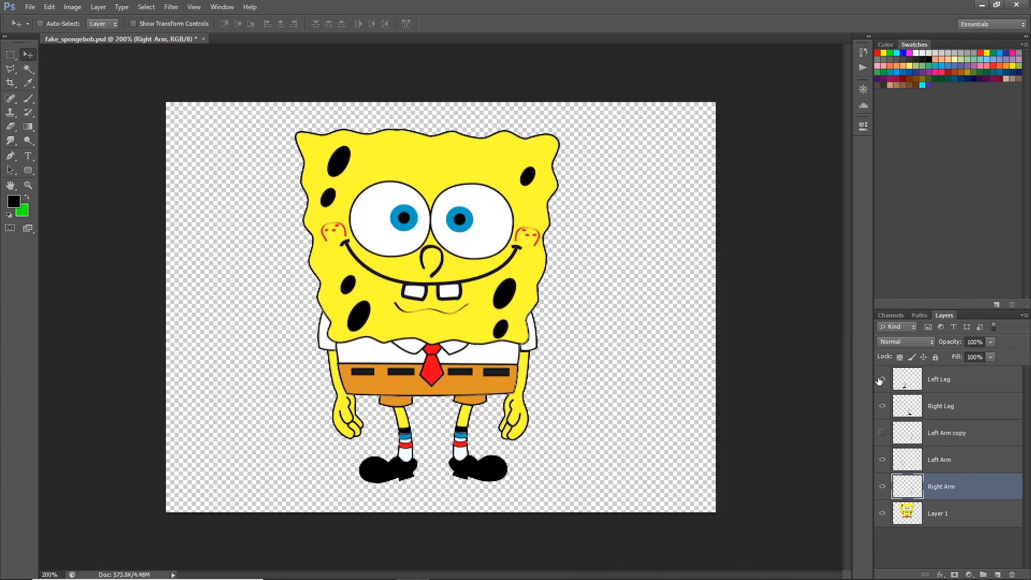
pyautogui.click(881, 380)
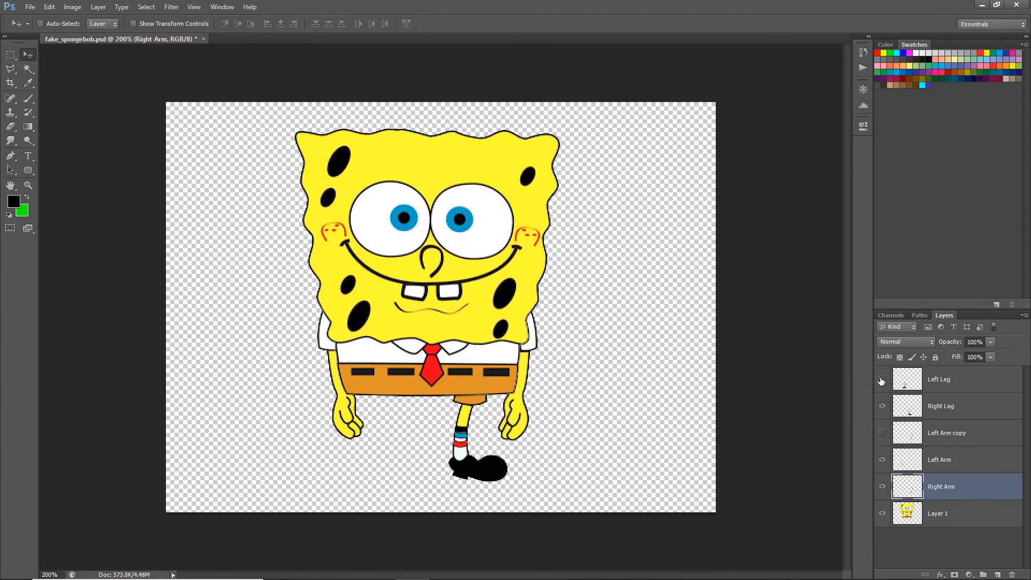
pyautogui.click(883, 407)
pyautogui.click(884, 434)
pyautogui.moveTo(942, 441); pyautogui.dragTo(1012, 574)
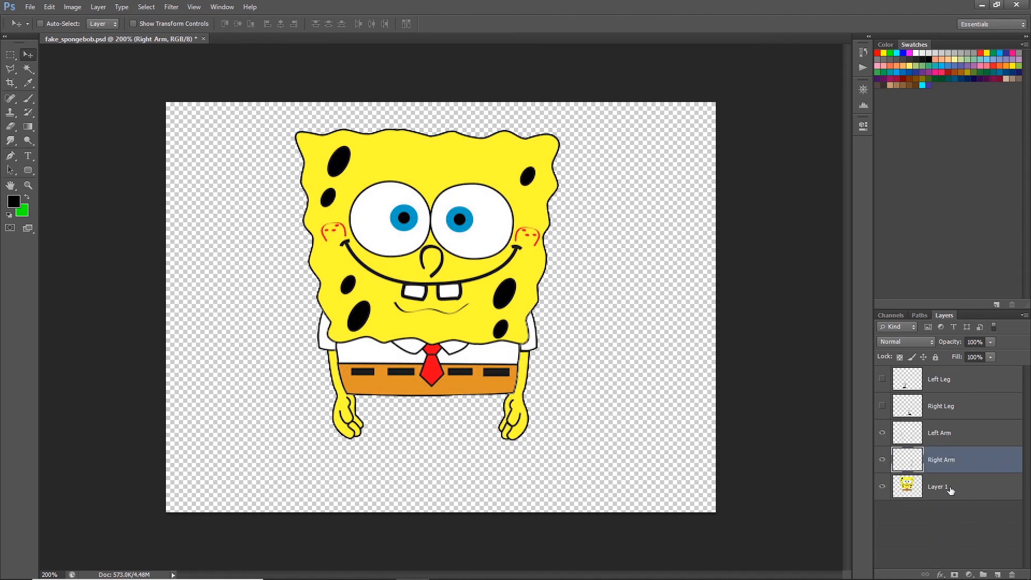
# Hide the Left Arm and Right Arm layers to check the separation, and turn all limb layers back on.
pyautogui.click(884, 433)
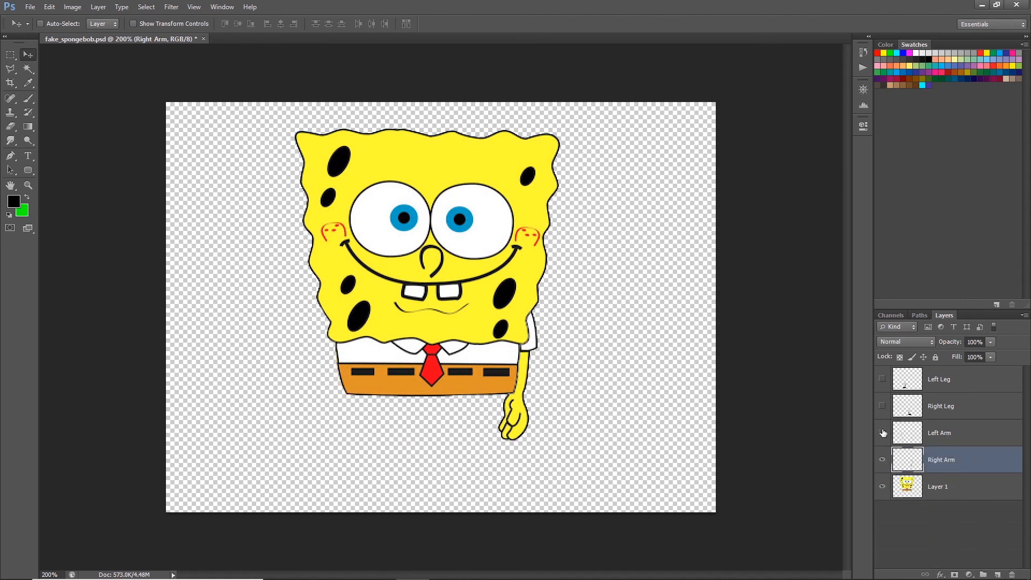
pyautogui.click(883, 460)
pyautogui.moveTo(886, 460); pyautogui.dragTo(881, 378)
# Rename Layer 1 as Body.
pyautogui.doubleClick(944, 488)
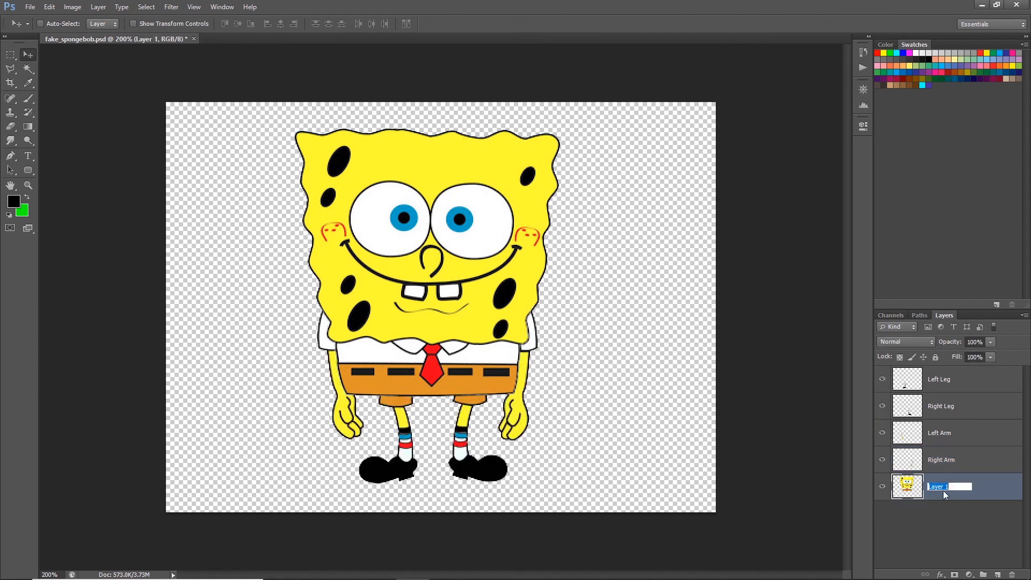
pyautogui.write('Body')
pyautogui.press('Return')
# Select the pupil and iris of the image's left eye with the Elliptical Marquee, put them on a new layer and name it Left Pupil.
pyautogui.click(10, 54)
pyautogui.click(65, 64)
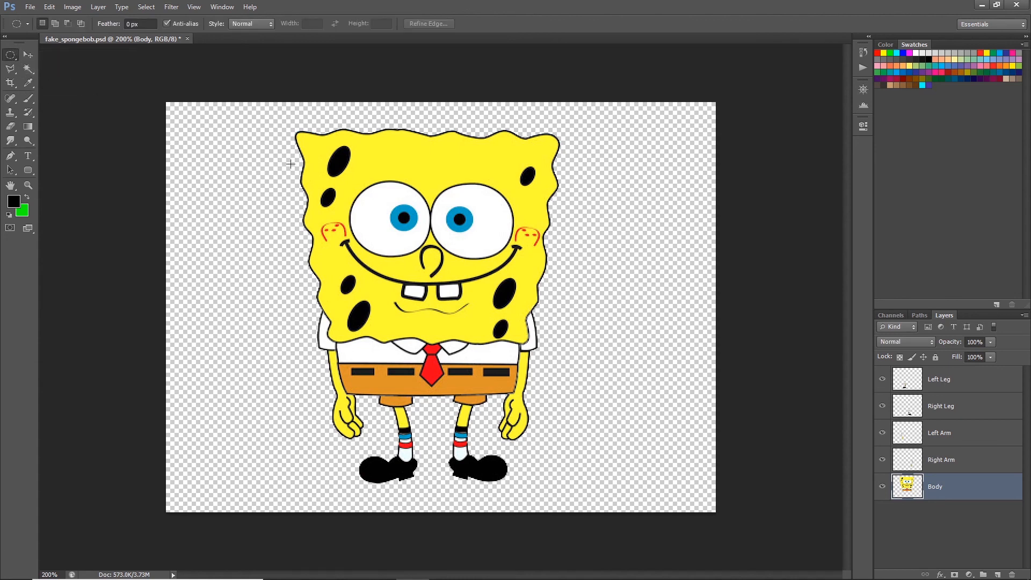
pyautogui.moveTo(389, 200); pyautogui.dragTo(420, 234)
pyautogui.hotkey('ctrl', 'j')
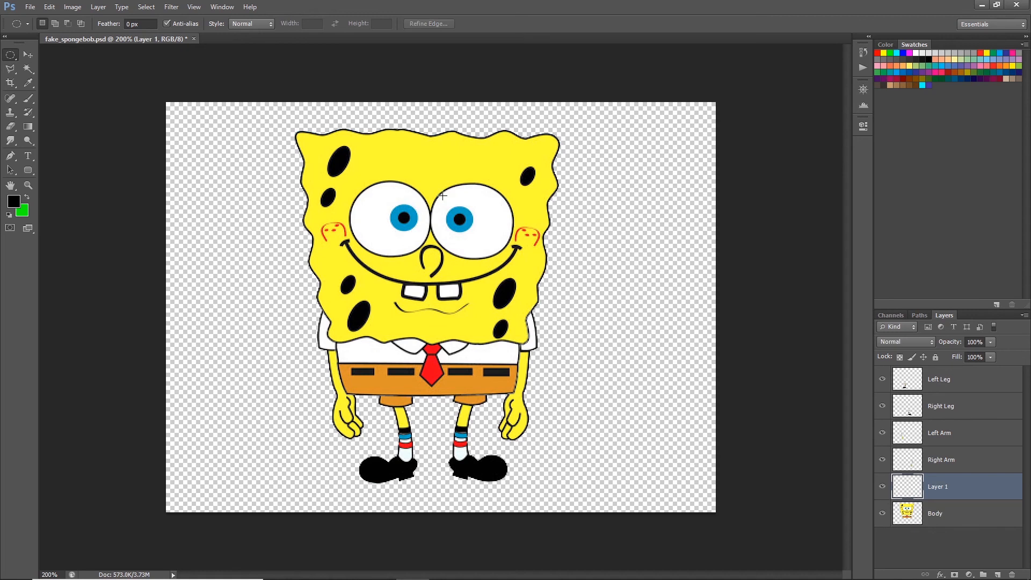
pyautogui.doubleClick(944, 488)
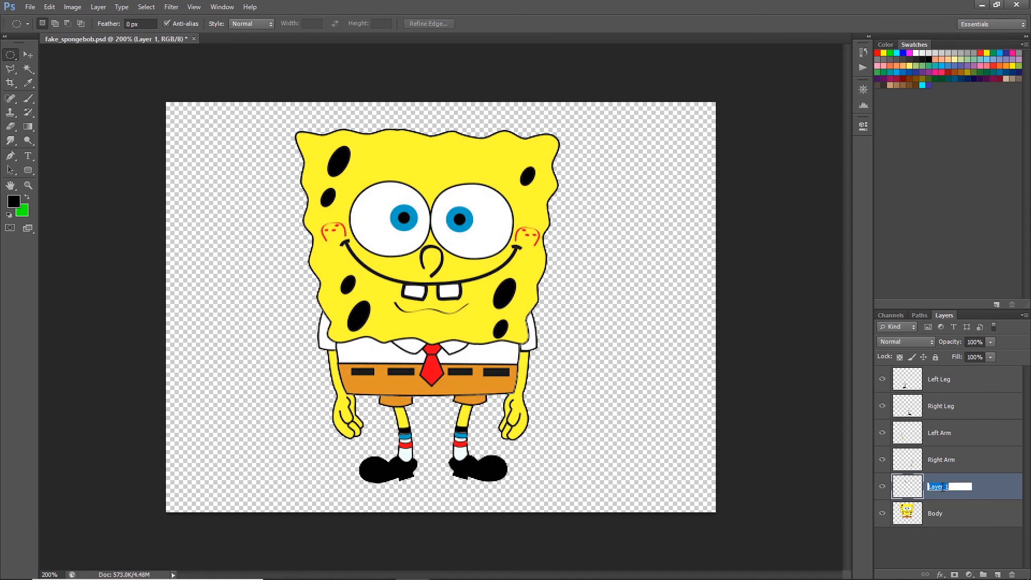
pyautogui.write('Left Pupil')
pyautogui.press('Return')
# Select the other eye's pupil and iris on the Body layer, put them on a new layer and name it Right Pupil.
pyautogui.click(946, 516)
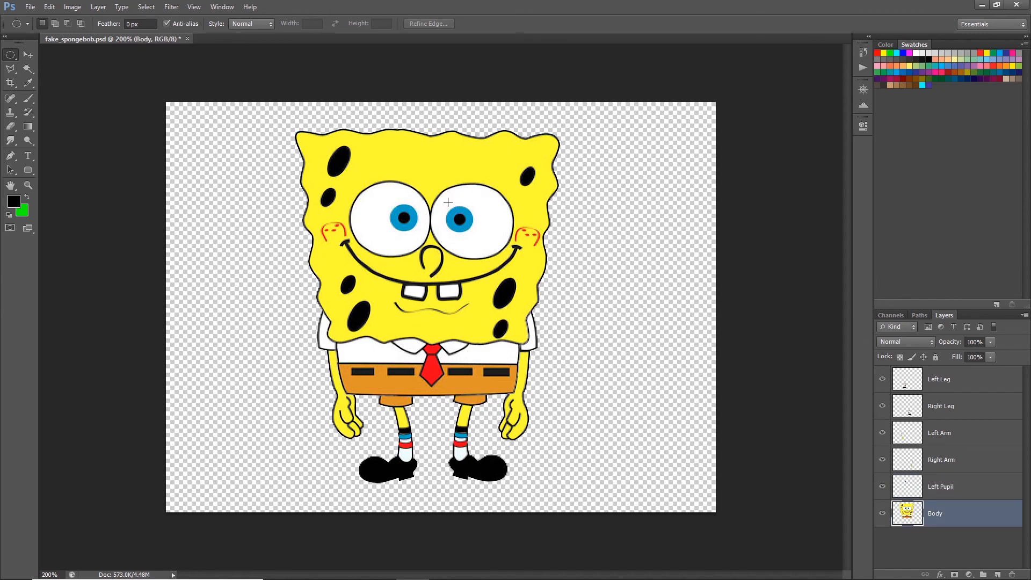
pyautogui.moveTo(443, 203); pyautogui.dragTo(476, 236)
pyautogui.hotkey('ctrl', 'j')
pyautogui.doubleClick(941, 514)
pyautogui.write('Right Pupil')
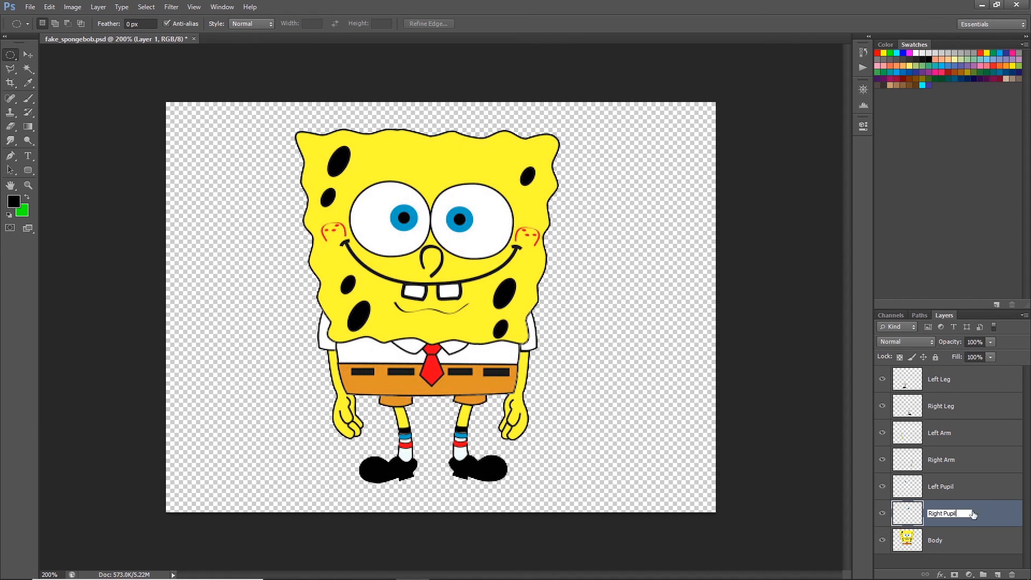
pyautogui.press('Return')
# On the Body layer, select circular areas around both pupils and fill them with white.
pyautogui.click(940, 546)
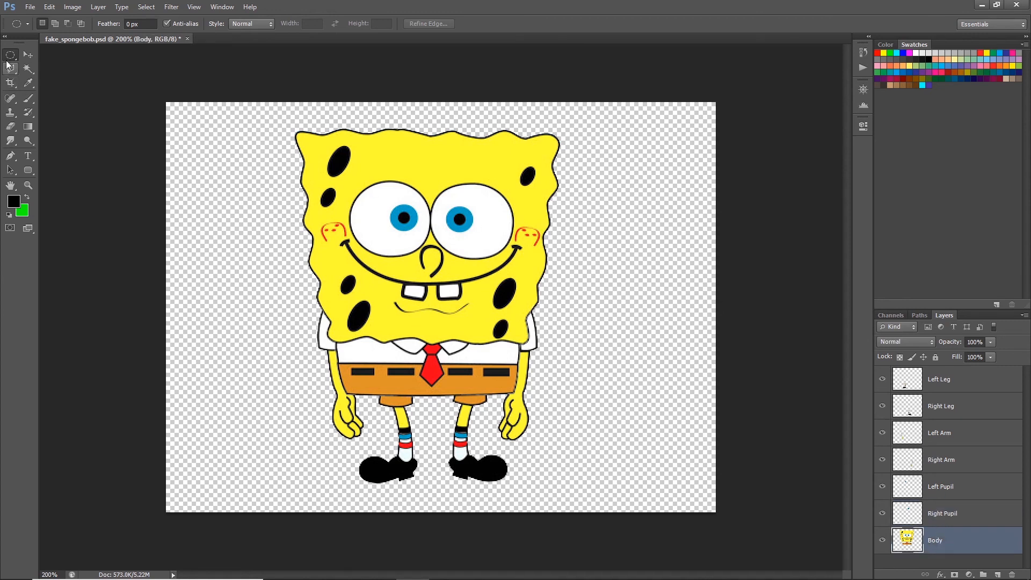
pyautogui.moveTo(375, 199); pyautogui.dragTo(421, 243)
pyautogui.moveTo(440, 198); pyautogui.dragTo(477, 242)
pyautogui.press('d')
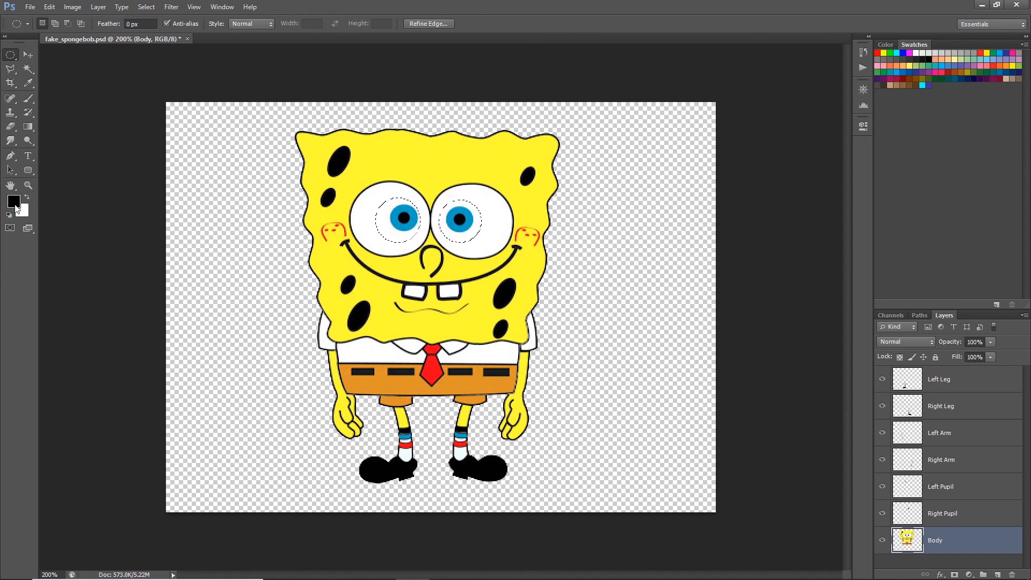
pyautogui.press('x')
pyautogui.press('alt')
# Clear the selection and toggle the Left Pupil and Right Pupil layers to check the eyes, leaving both layers visible.
pyautogui.moveTo(882, 513); pyautogui.dragTo(883, 495)
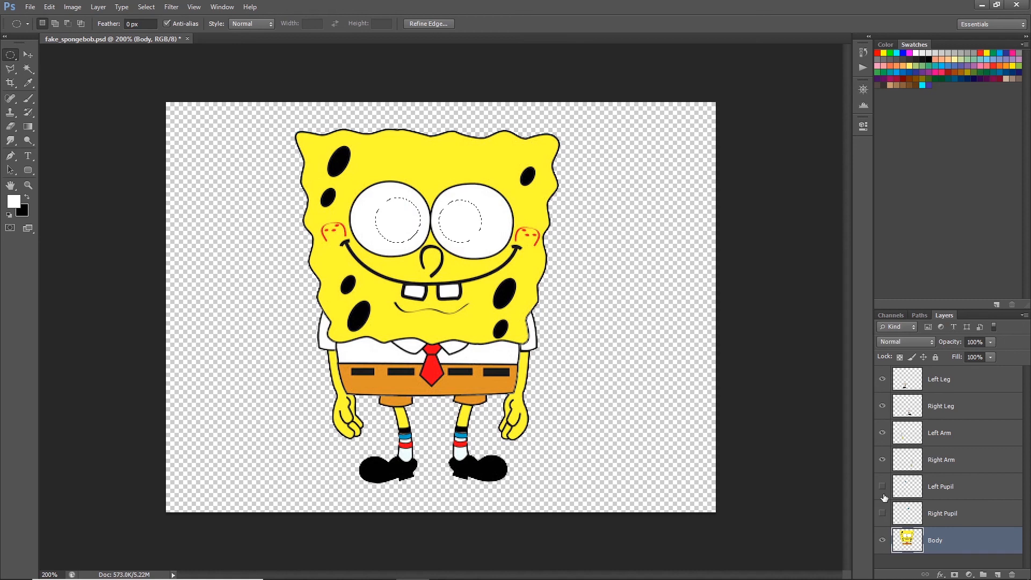
pyautogui.hotkey('ctrl', 'd')
pyautogui.click(883, 514)
pyautogui.click(883, 514)
pyautogui.click(883, 514)
pyautogui.click(883, 486)
pyautogui.click(883, 487)
pyautogui.click(883, 486)
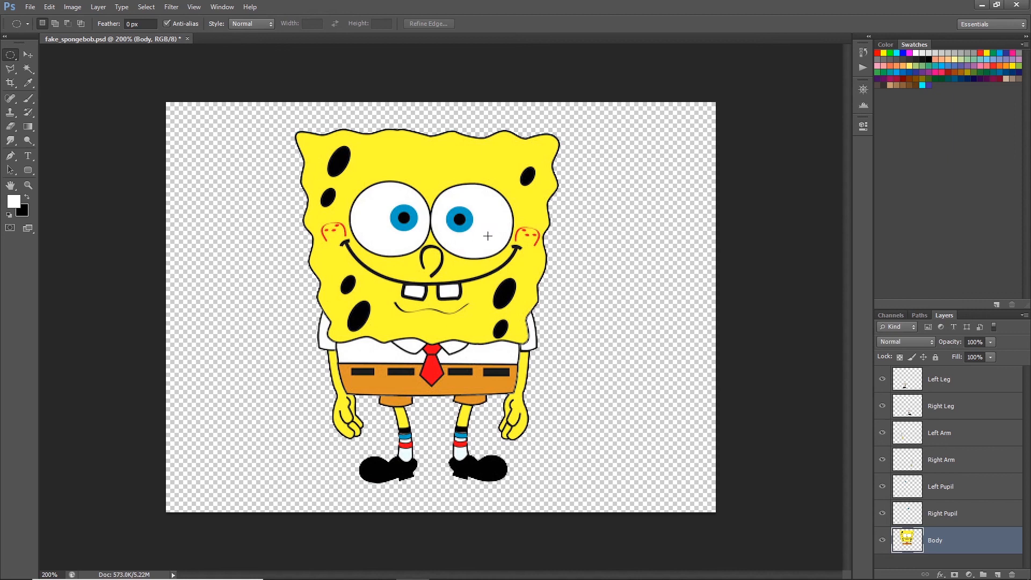
# Save the layered document as a new Photoshop file named sponge_rob.
pyautogui.press('v')
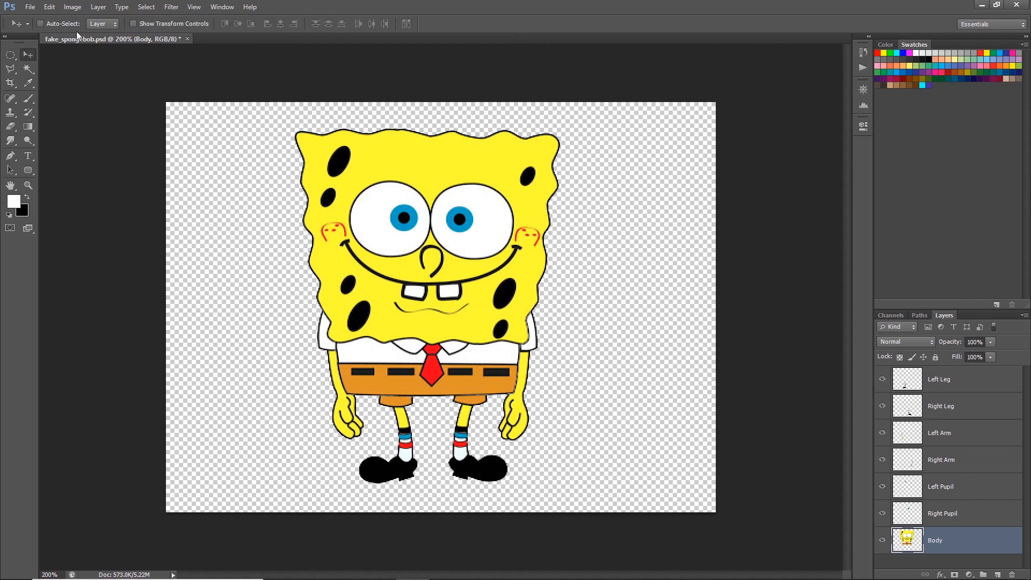
pyautogui.click(31, 7)
pyautogui.click(50, 168)
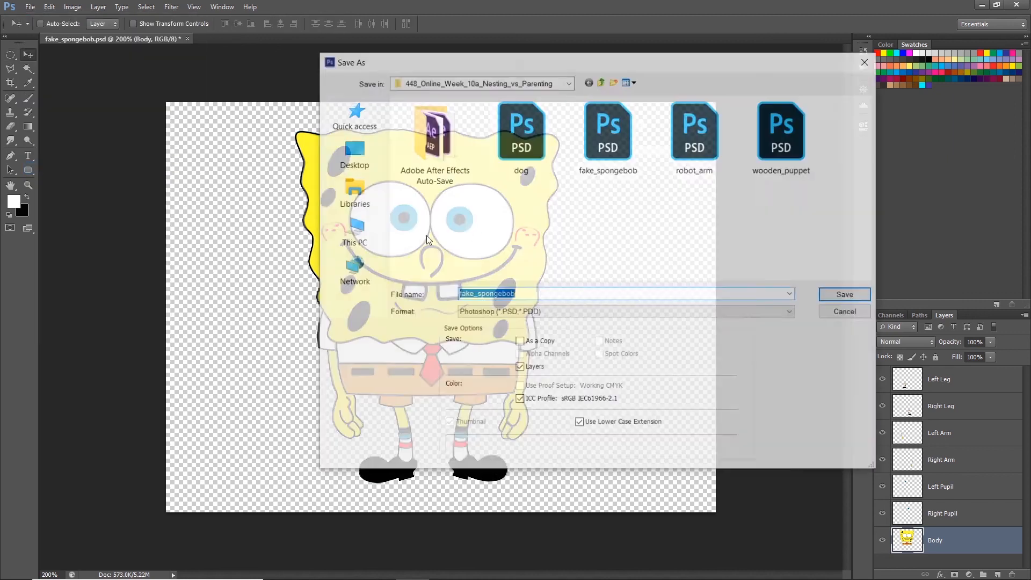
pyautogui.click(507, 295)
pyautogui.press('BackSpace')
pyautogui.press('BackSpace')
pyautogui.press('BackSpace')
pyautogui.press('BackSpace')
pyautogui.press('BackSpace')
pyautogui.press('BackSpace')
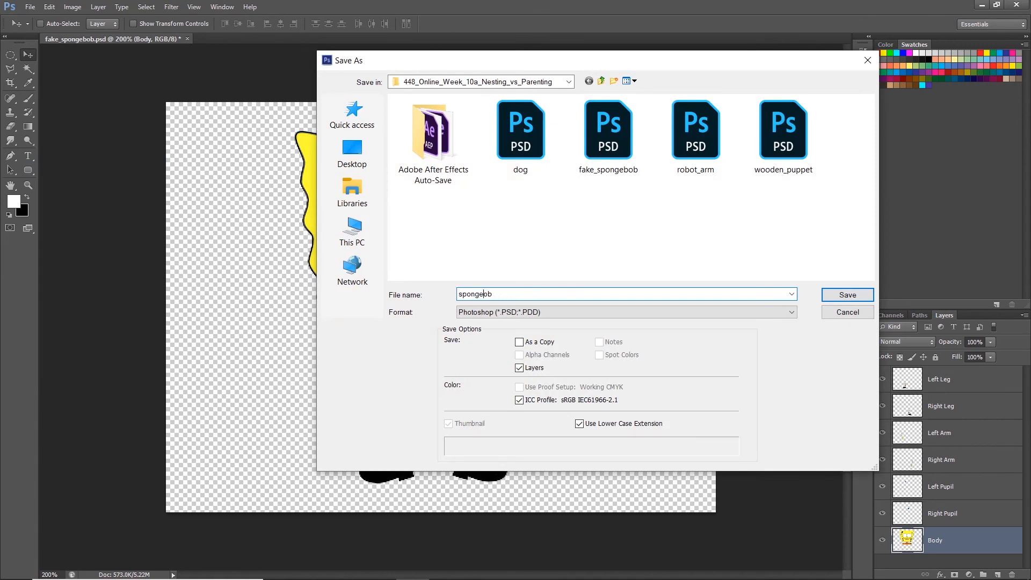
pyautogui.write('_r')
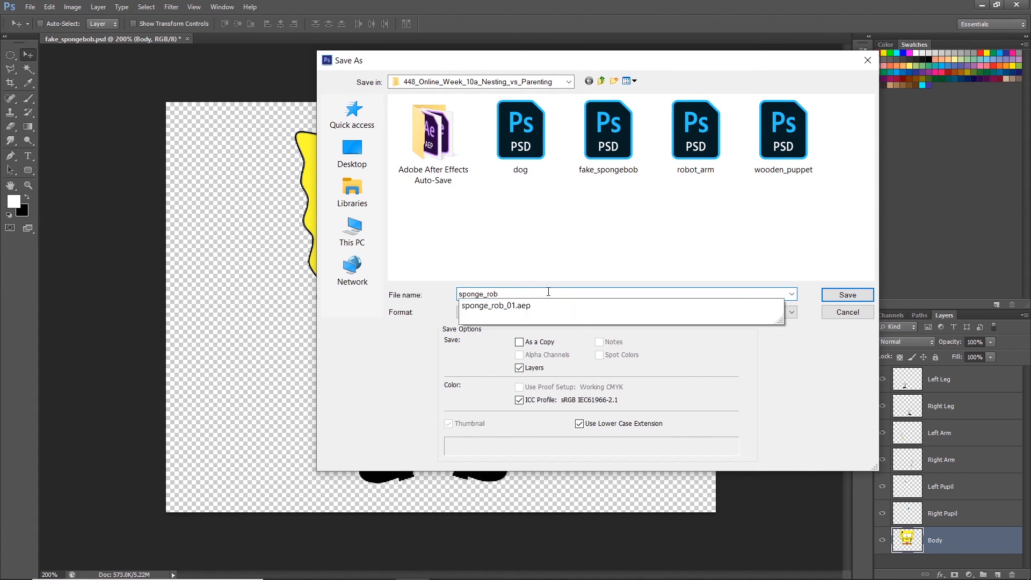
pyautogui.click(756, 338)
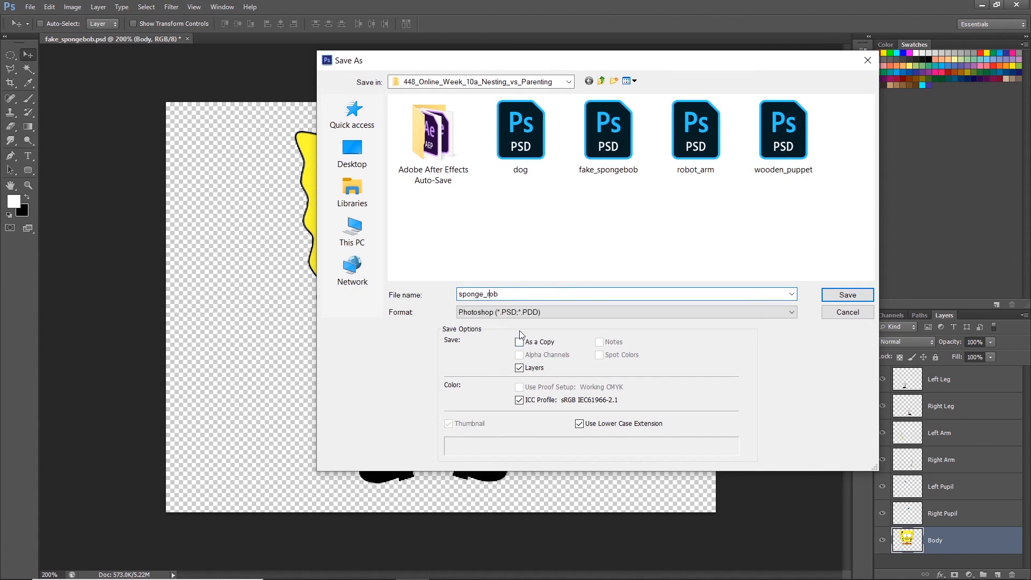
pyautogui.click(832, 299)
pyautogui.click(642, 176)
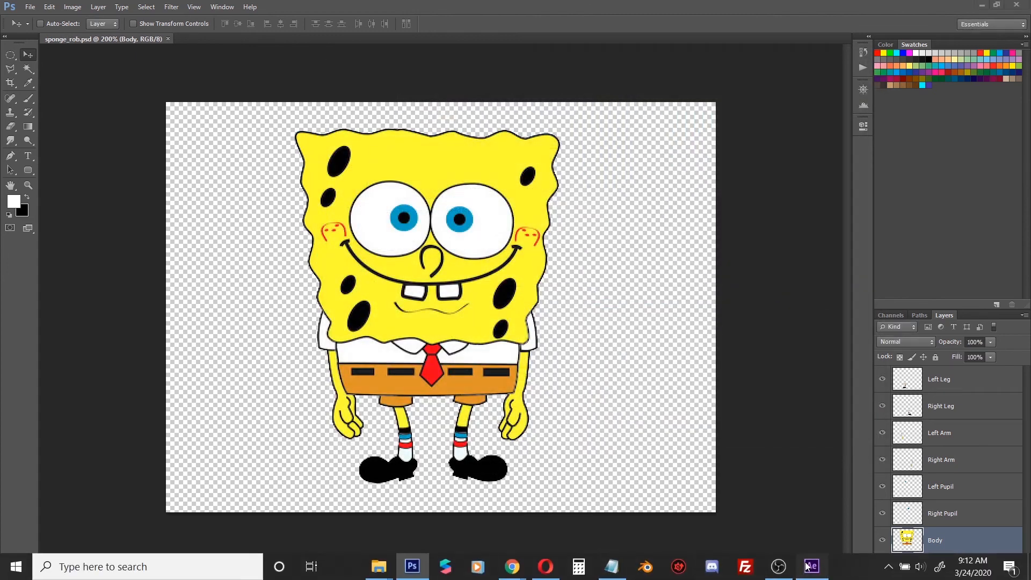
# Switch to After Effects, import sponge_rob.psd as a composition with editable layer styles, and open the composition.
pyautogui.click(812, 576)
pyautogui.doubleClick(99, 237)
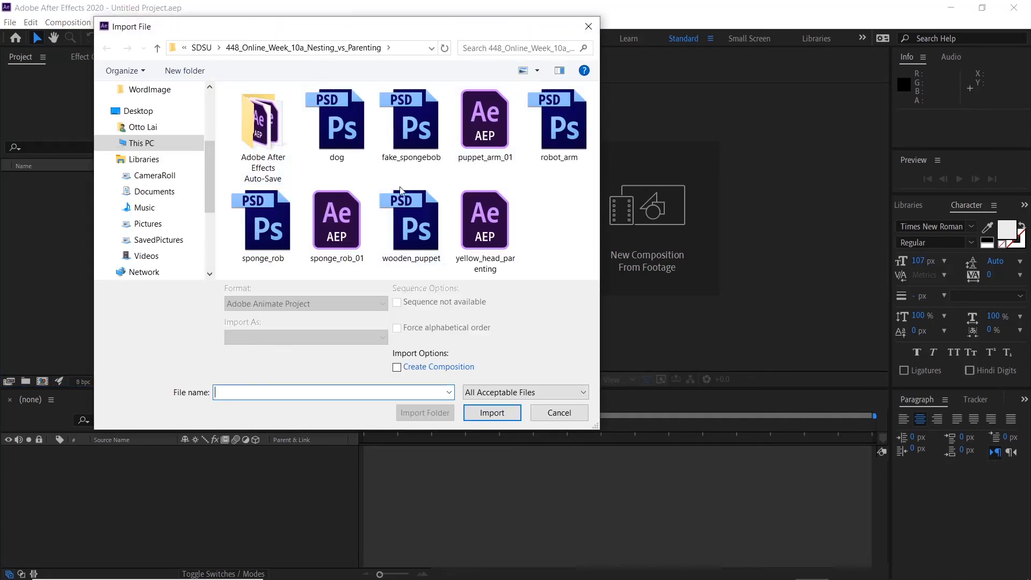
pyautogui.click(278, 239)
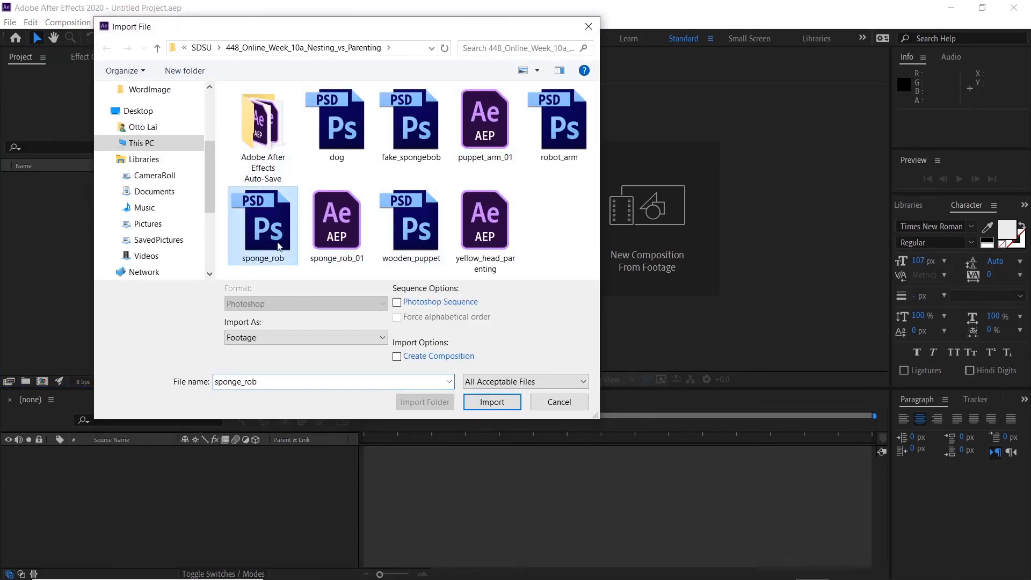
pyautogui.click(248, 339)
pyautogui.click(258, 373)
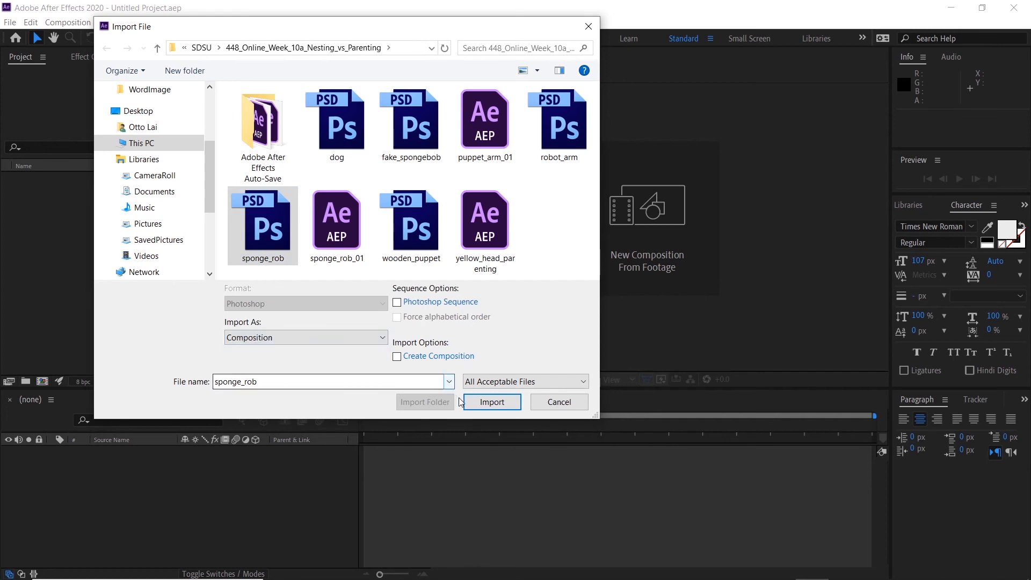
pyautogui.click(472, 402)
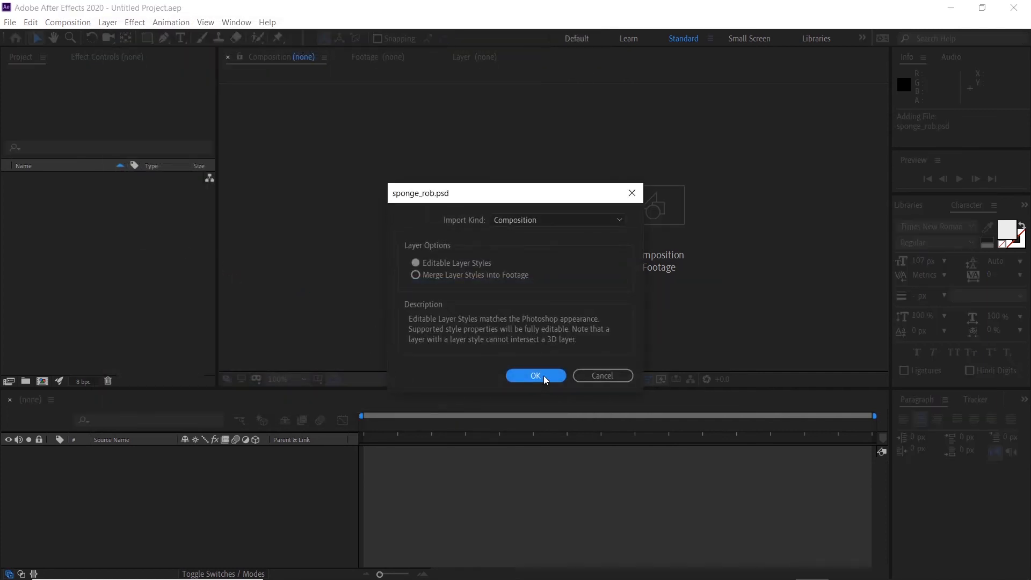
pyautogui.click(536, 375)
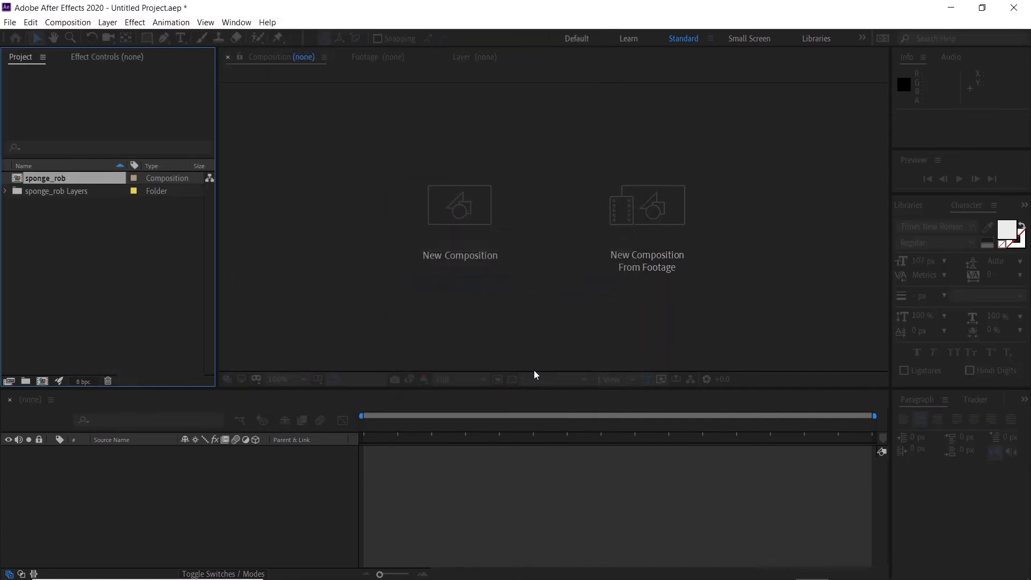
pyautogui.doubleClick(19, 179)
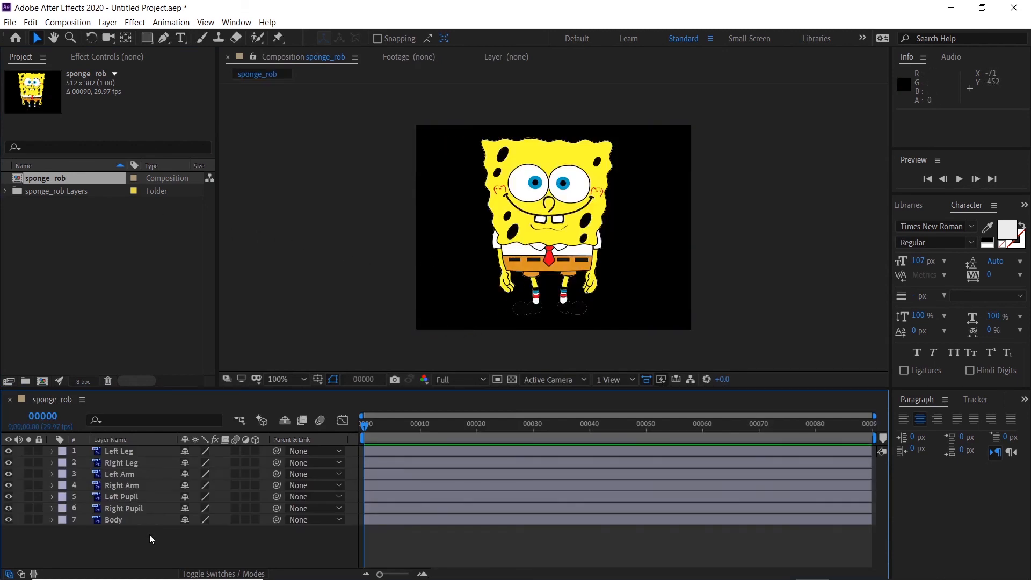
# Create a new composition-size solid layer named gradient.
pyautogui.hotkey('ctrl', 'y')
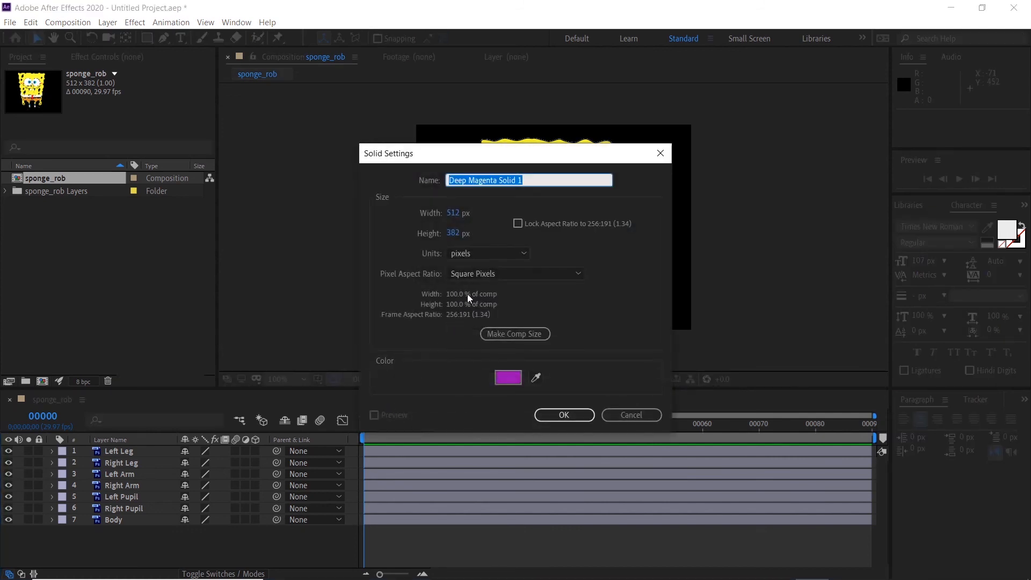
pyautogui.write('gradie')
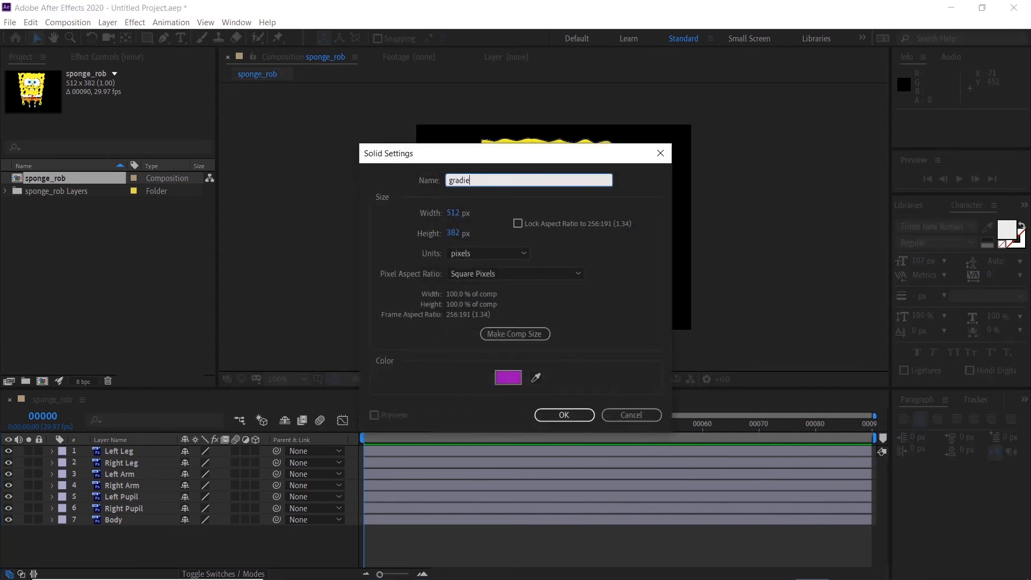
pyautogui.write('nt')
pyautogui.press('Return')
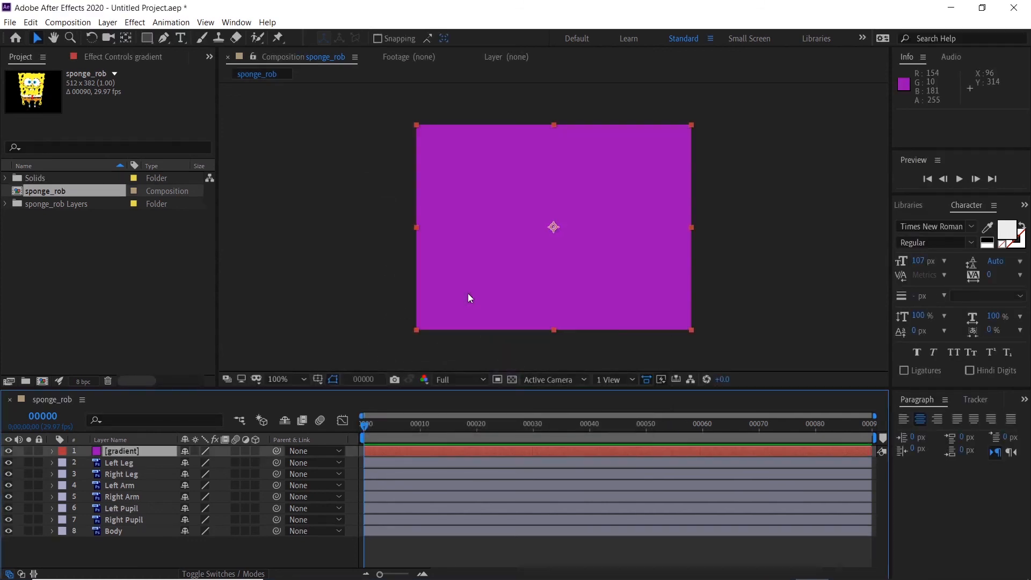
# Apply the 4-Color Gradient effect to the gradient solid and move the layer below Body as the background.
pyautogui.click(134, 23)
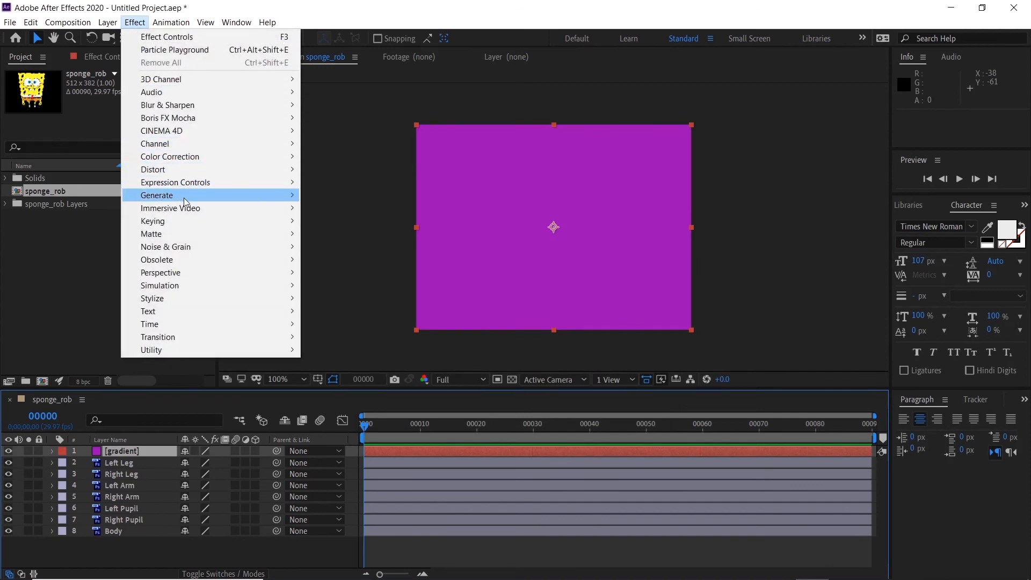
pyautogui.moveTo(209, 199)
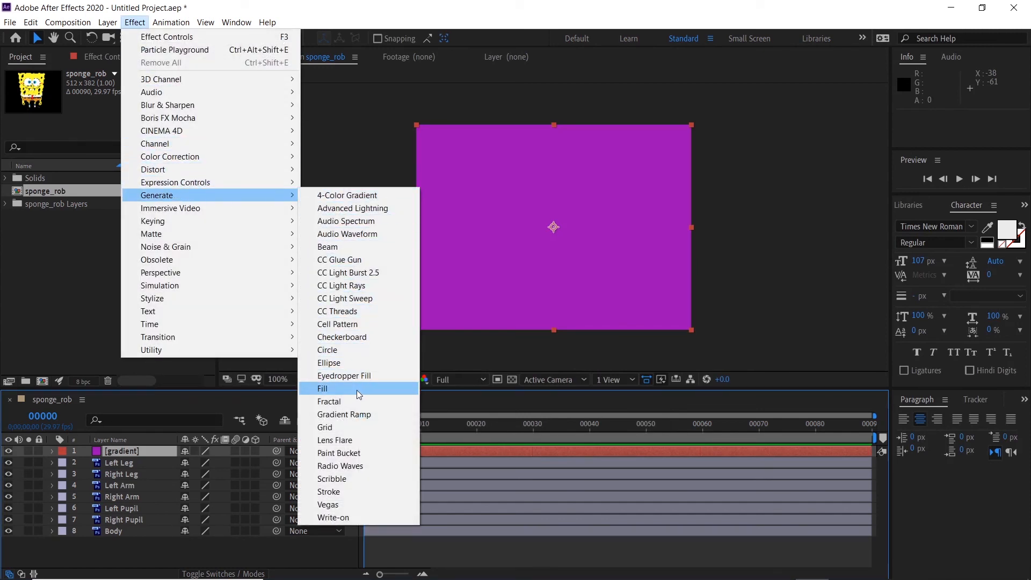
pyautogui.click(355, 197)
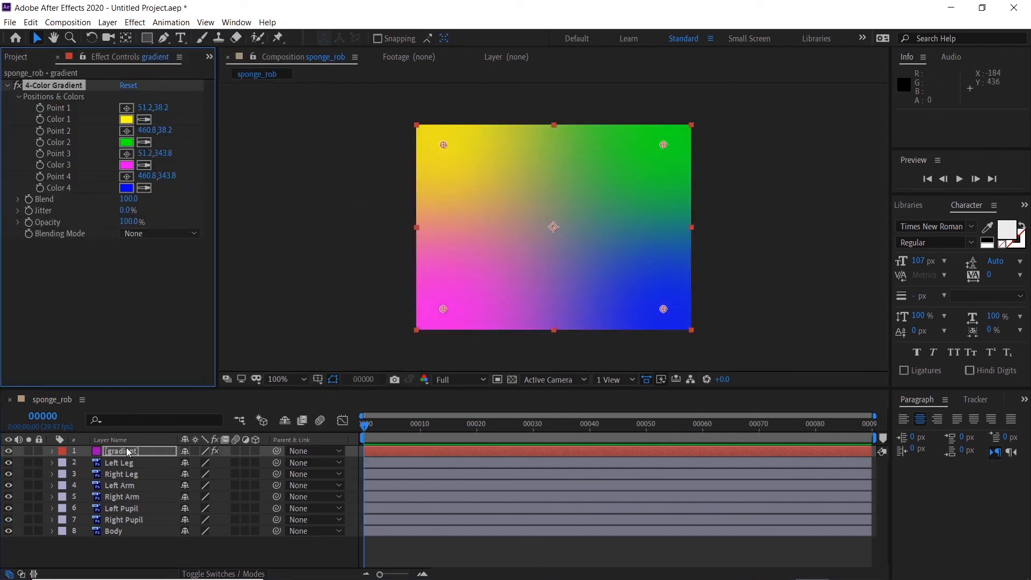
pyautogui.moveTo(129, 452); pyautogui.dragTo(131, 536)
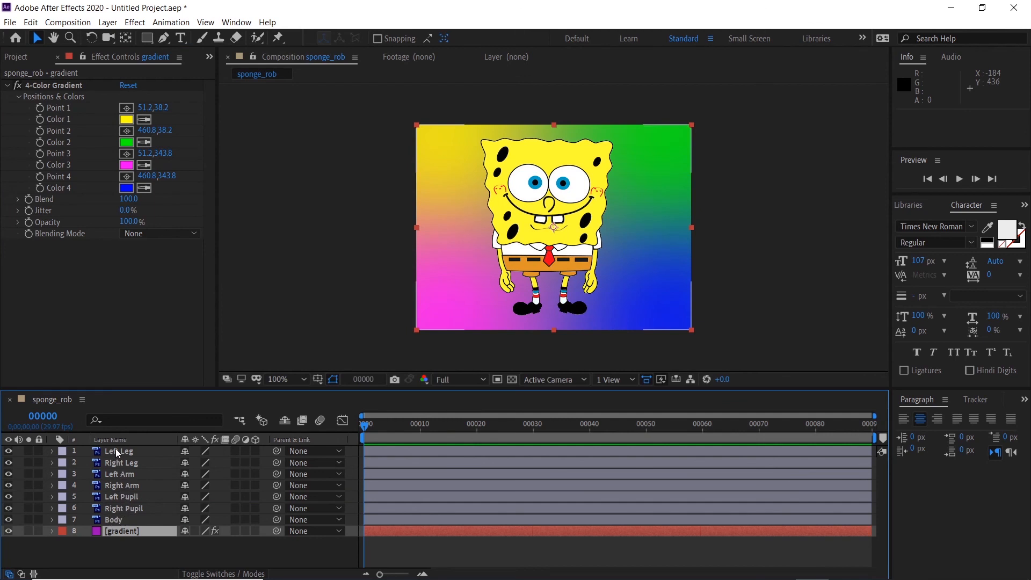
# Solo the Left Leg layer over the transparency grid, move its anchor point to the top of the leg, and turn its solo off.
pyautogui.click(29, 451)
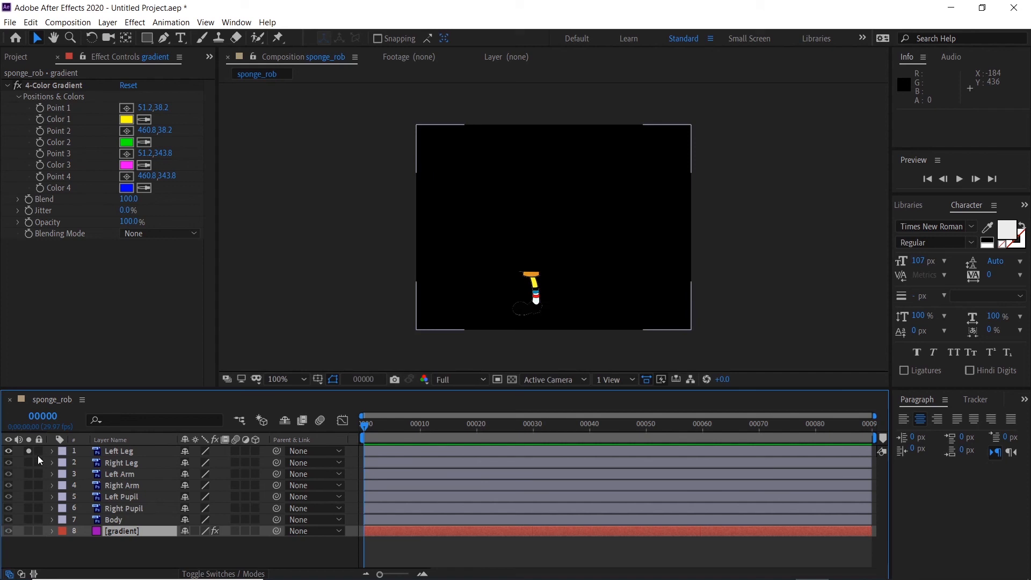
pyautogui.click(108, 454)
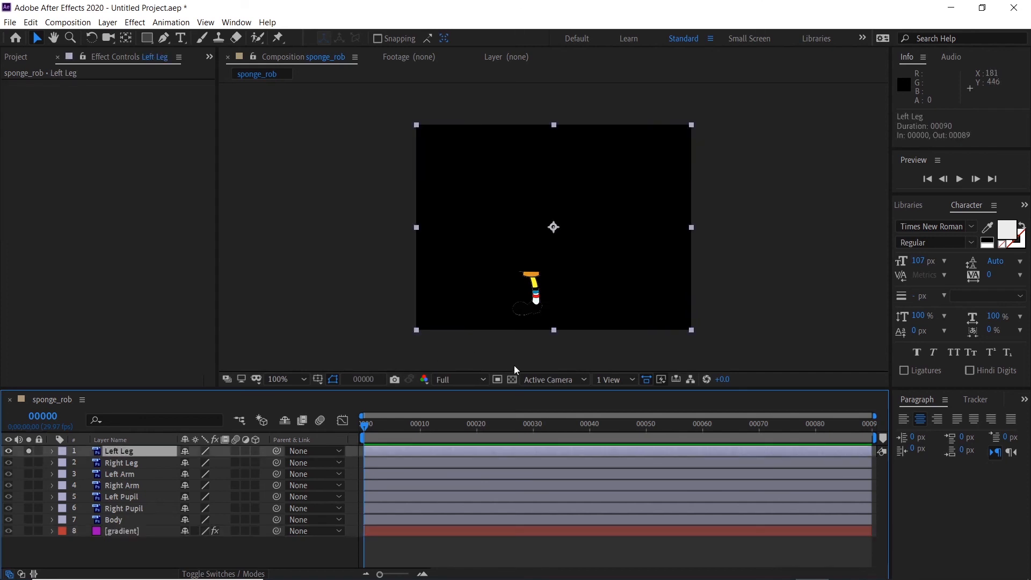
pyautogui.click(512, 380)
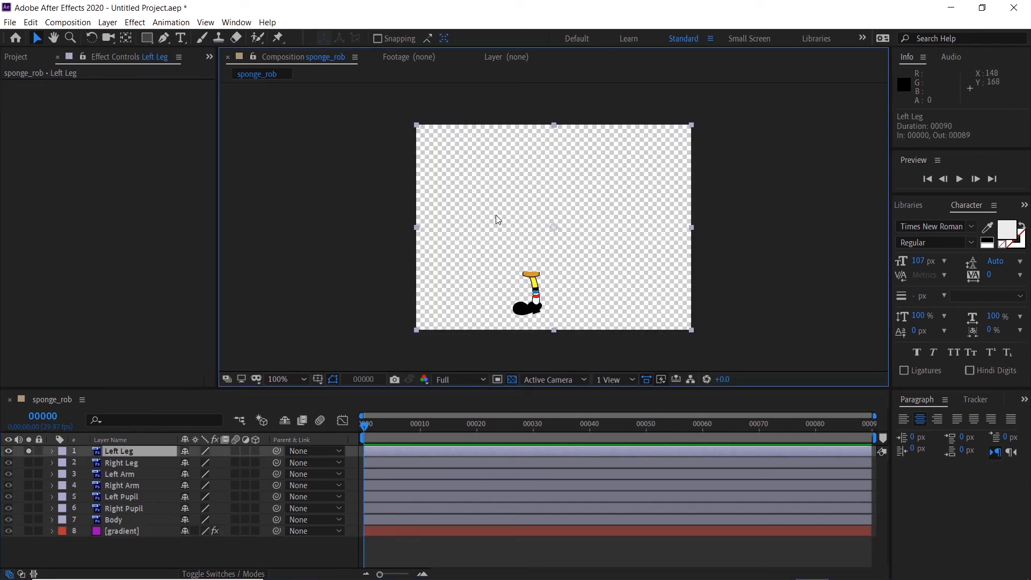
pyautogui.press('y')
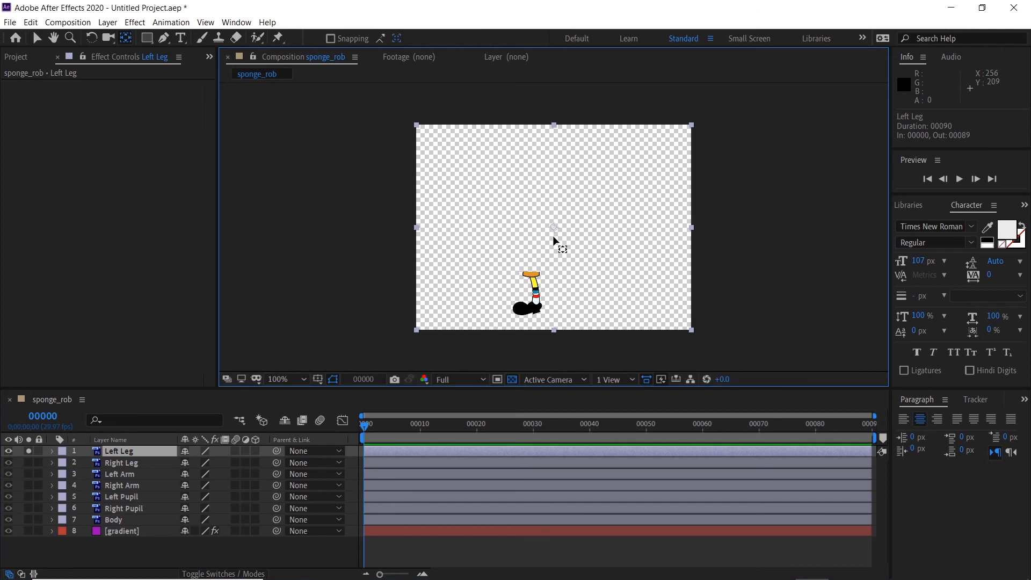
pyautogui.scroll(1, 553, 239)
pyautogui.press('space')
pyautogui.moveTo(554, 248); pyautogui.dragTo(513, 231)
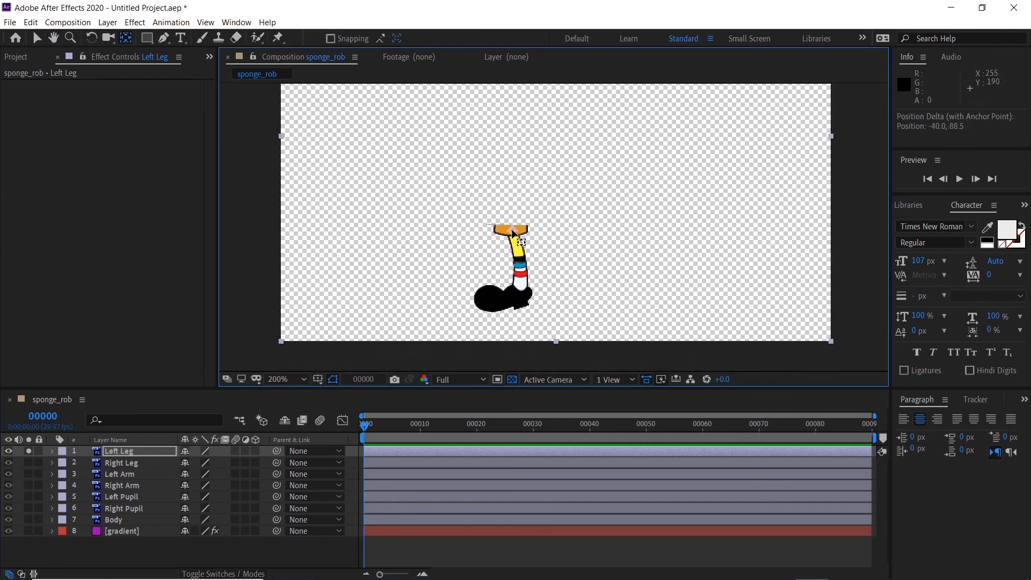
pyautogui.click(29, 451)
# Solo the Right Leg layer, move its anchor point to the top of the leg, and turn its solo off.
pyautogui.click(29, 463)
pyautogui.click(129, 463)
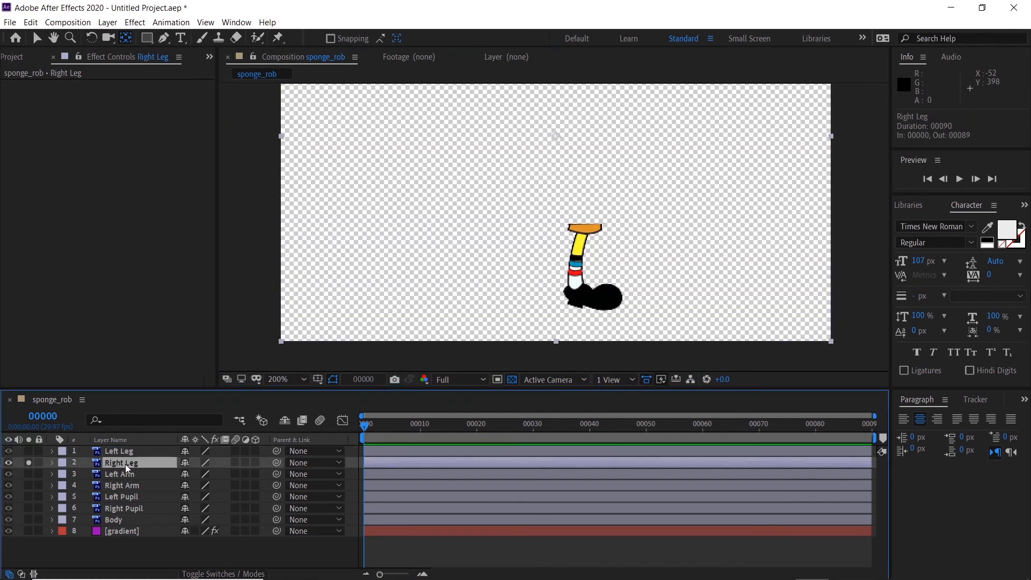
pyautogui.moveTo(554, 139); pyautogui.dragTo(585, 230)
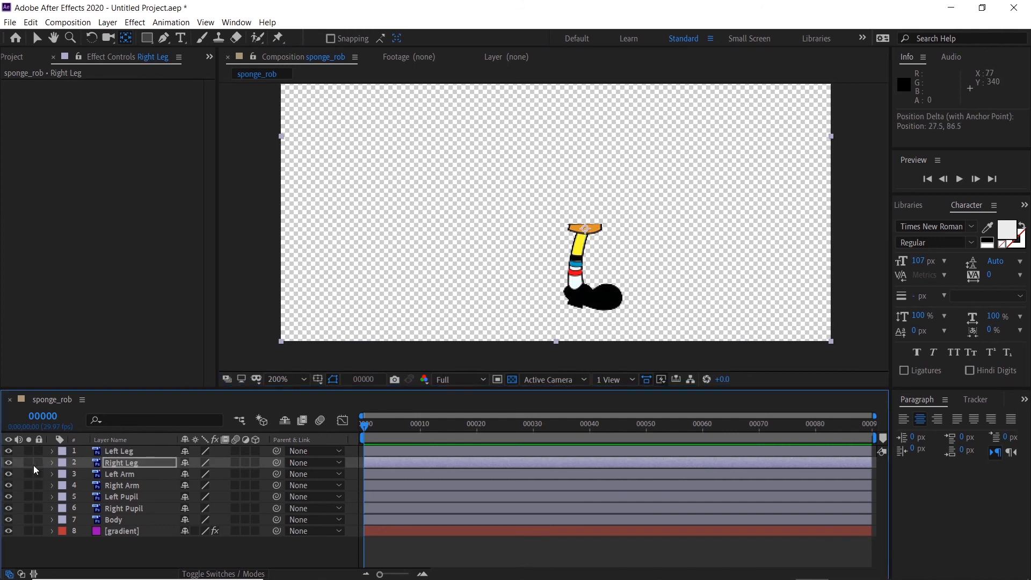
pyautogui.click(28, 463)
# Solo the Left Arm layer, move its anchor point to the shoulder end of the sleeve, and turn its solo off.
pyautogui.click(29, 474)
pyautogui.click(119, 474)
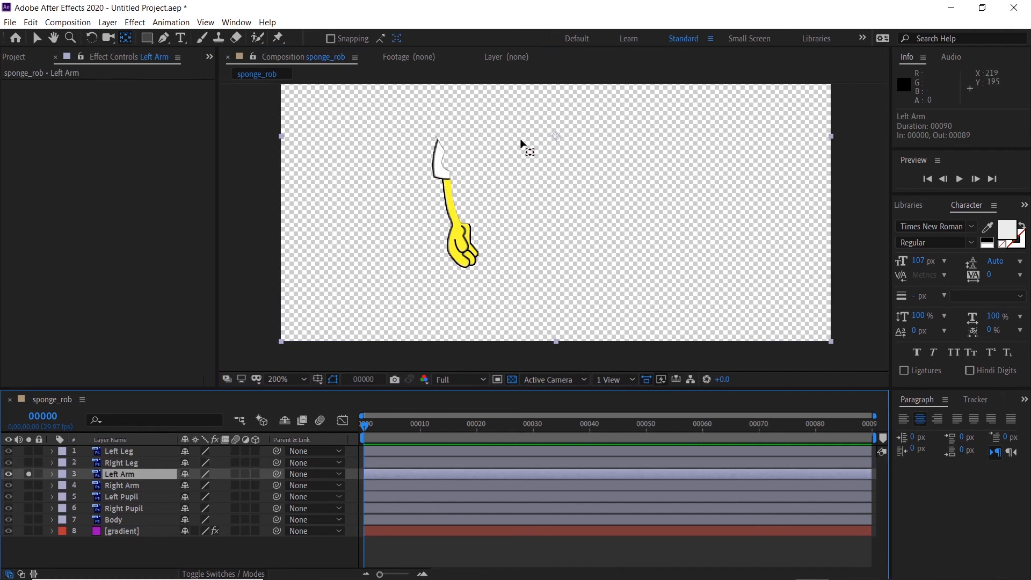
pyautogui.moveTo(559, 143); pyautogui.dragTo(555, 145)
pyautogui.moveTo(489, 151); pyautogui.dragTo(444, 150)
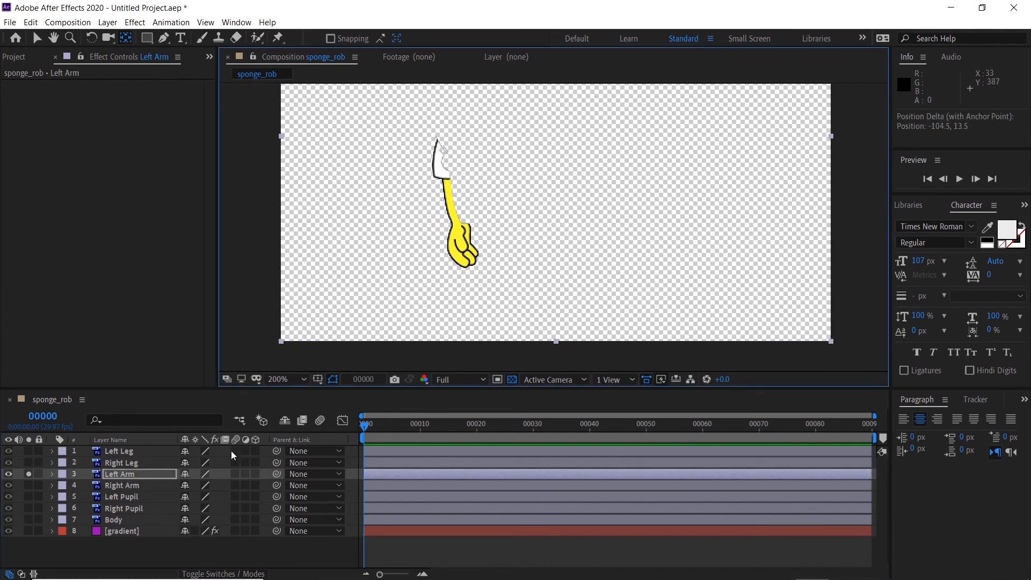
pyautogui.click(28, 474)
# Solo the Right Arm layer, move its anchor point to the shoulder end of the sleeve, and turn its solo off.
pyautogui.click(28, 485)
pyautogui.click(119, 485)
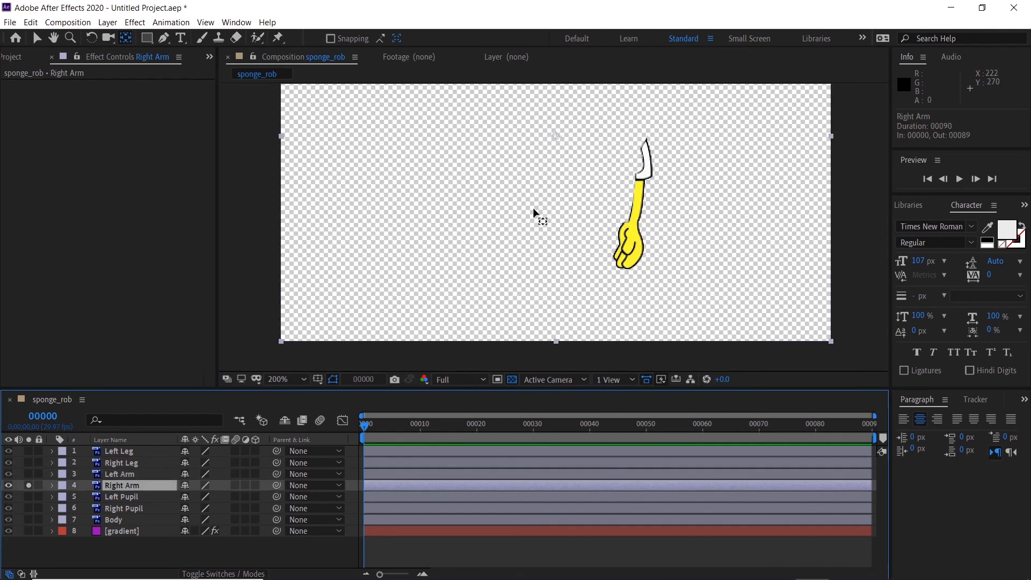
pyautogui.moveTo(557, 143); pyautogui.dragTo(641, 149)
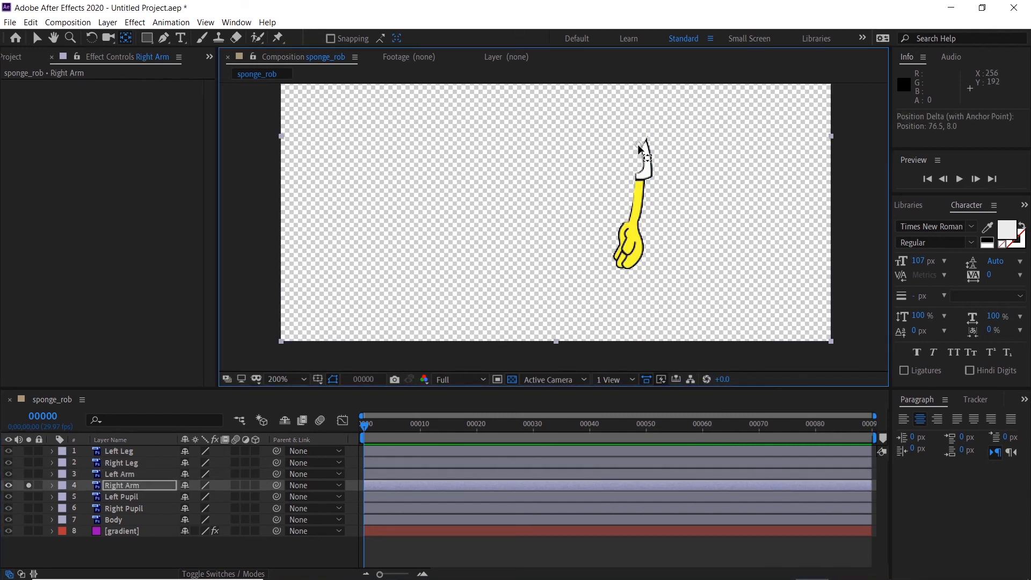
pyautogui.click(28, 485)
# Solo the Left Pupil layer to examine it on its own, and turn the solo off again.
pyautogui.click(29, 497)
pyautogui.click(106, 497)
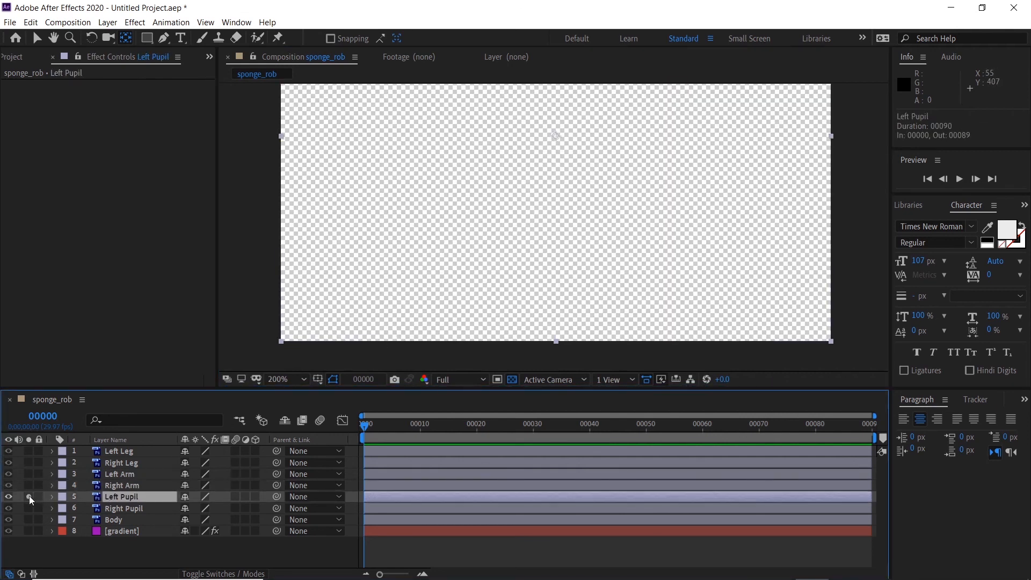
pyautogui.scroll(-1, 437, 272)
pyautogui.moveTo(509, 160); pyautogui.dragTo(476, 190)
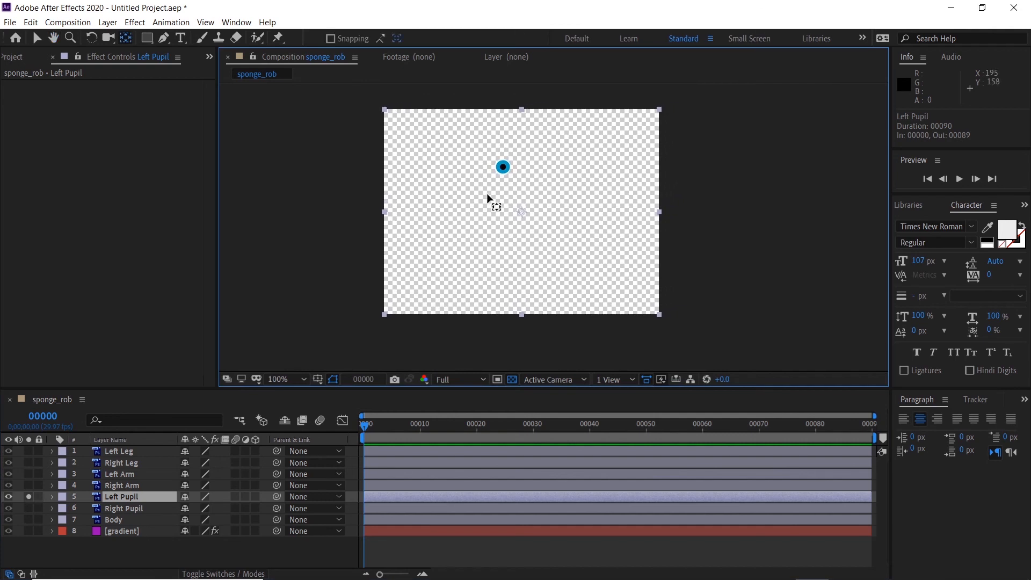
pyautogui.click(29, 497)
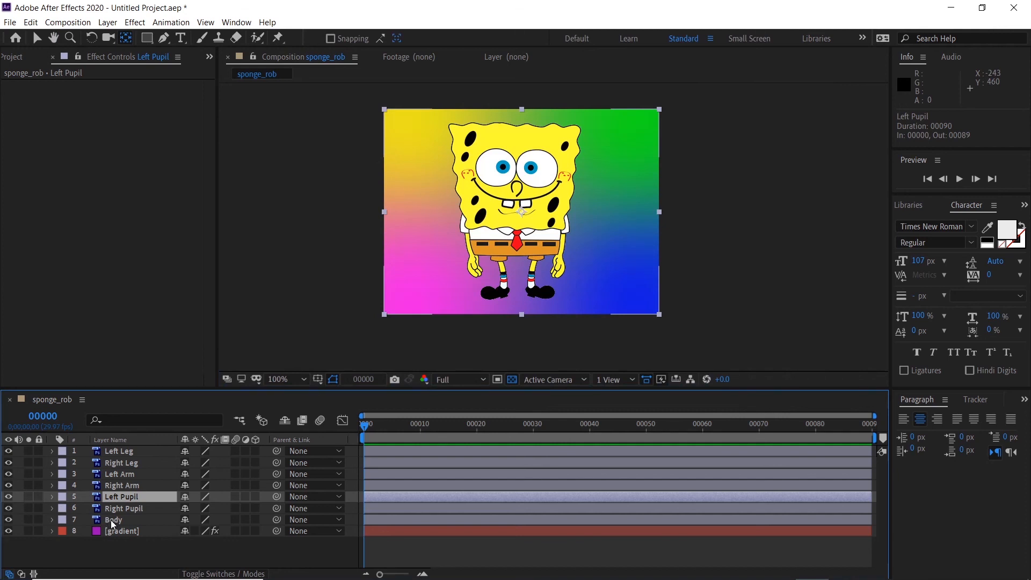
# Create a black (000000) solid named eyelashes directly above the Body layer.
pyautogui.click(111, 521)
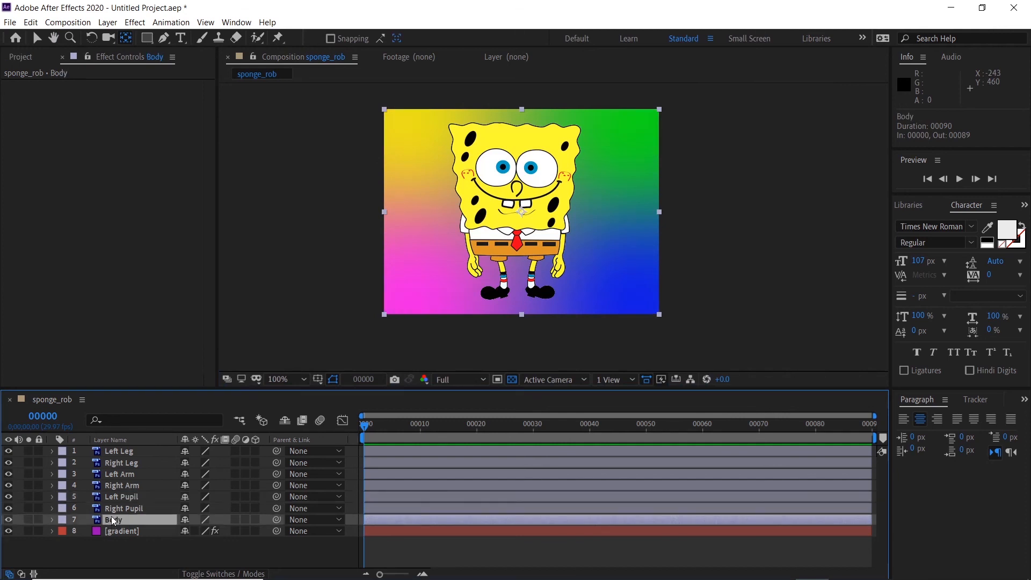
pyautogui.scroll(1, 513, 175)
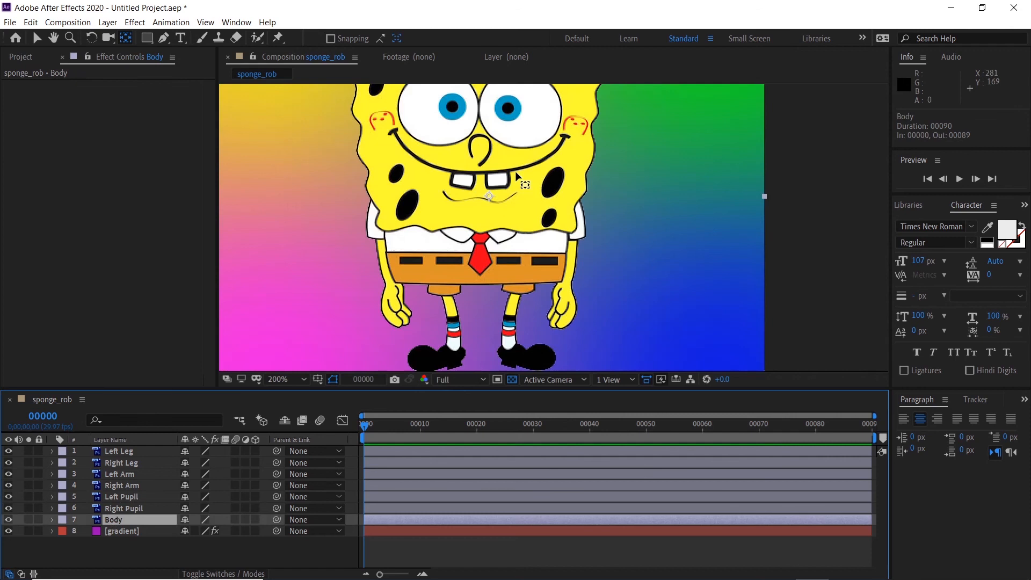
pyautogui.press('space')
pyautogui.moveTo(475, 147); pyautogui.dragTo(495, 227)
pyautogui.press('y')
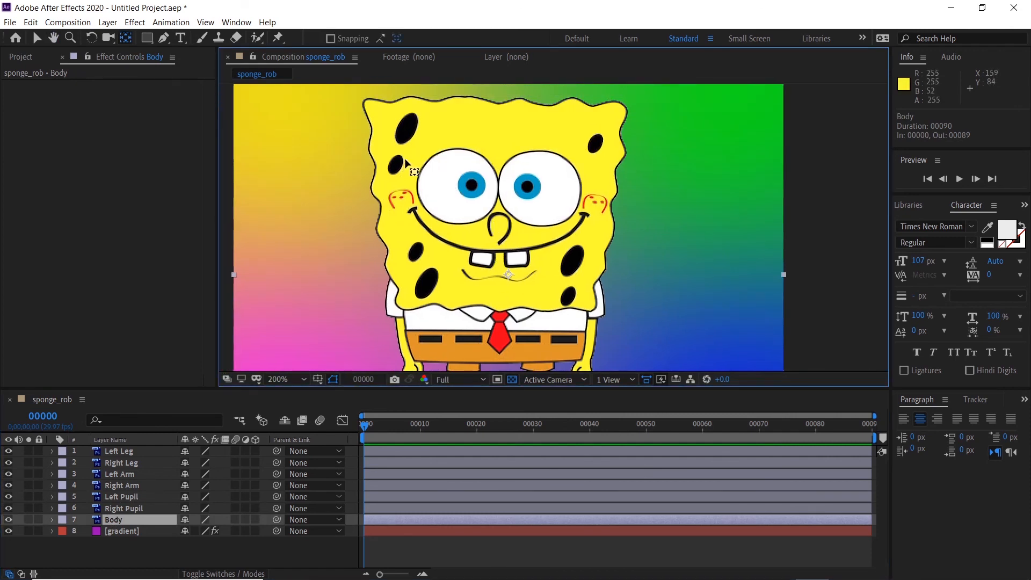
pyautogui.press('space')
pyautogui.moveTo(448, 166); pyautogui.dragTo(461, 212)
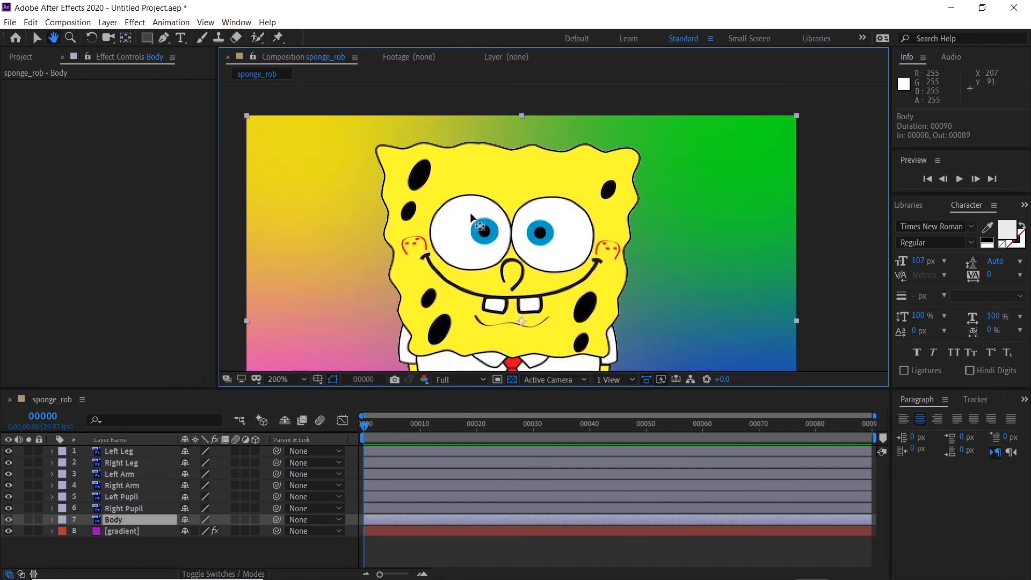
pyautogui.hotkey('ctrl', 'y')
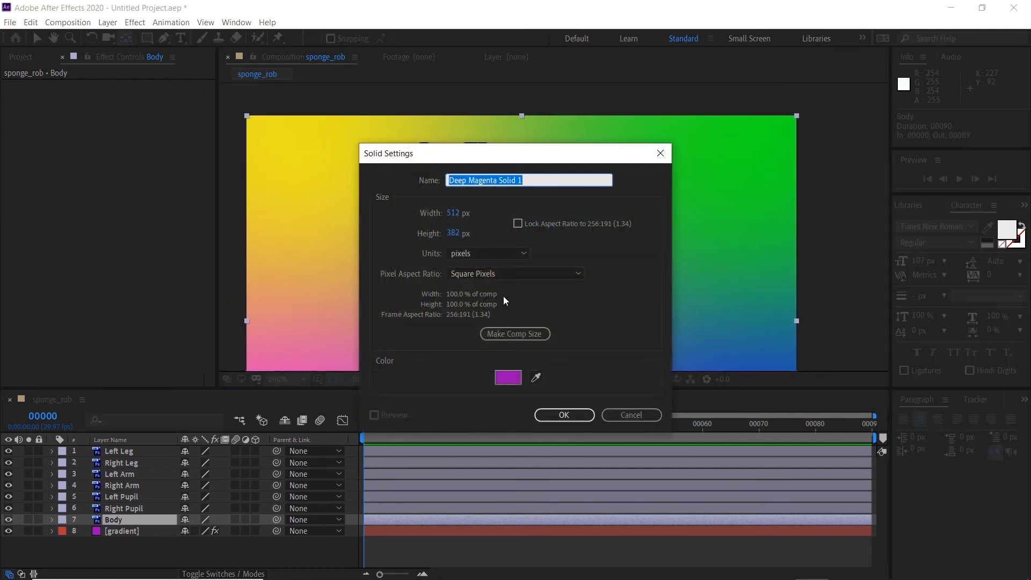
pyautogui.write('eyelashes')
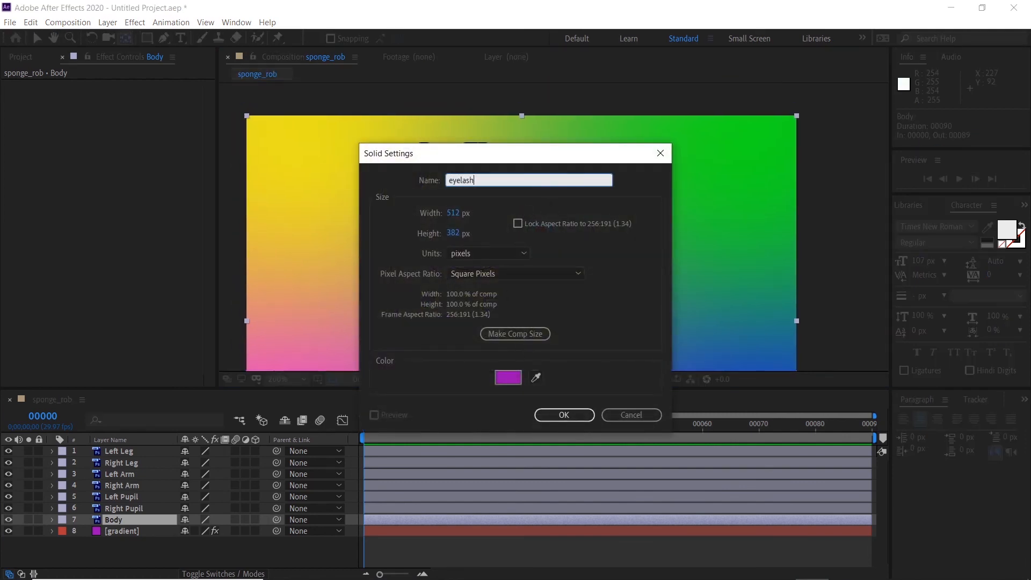
pyautogui.click(508, 378)
pyautogui.moveTo(457, 302); pyautogui.dragTo(335, 399)
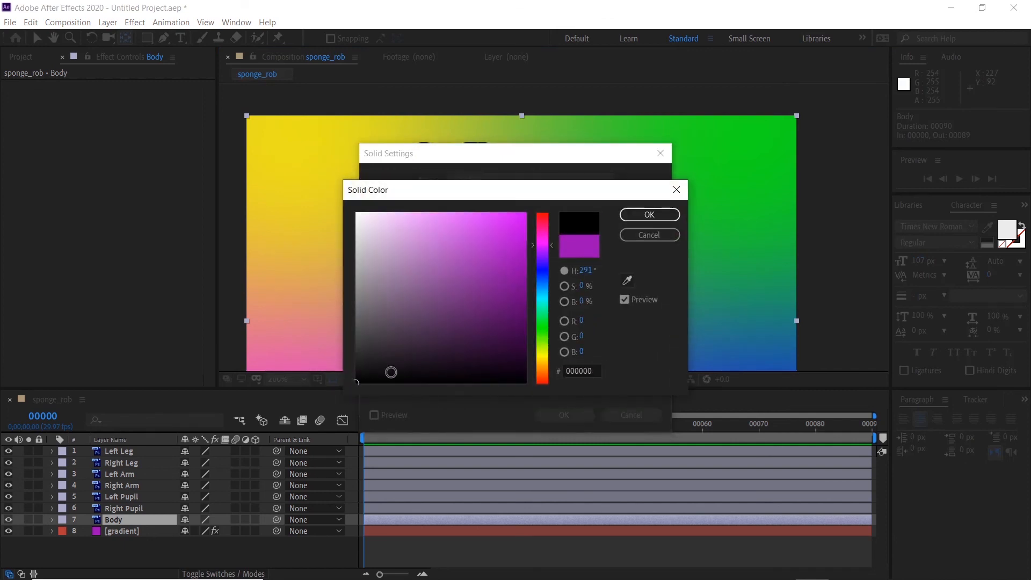
pyautogui.click(634, 213)
pyautogui.click(575, 414)
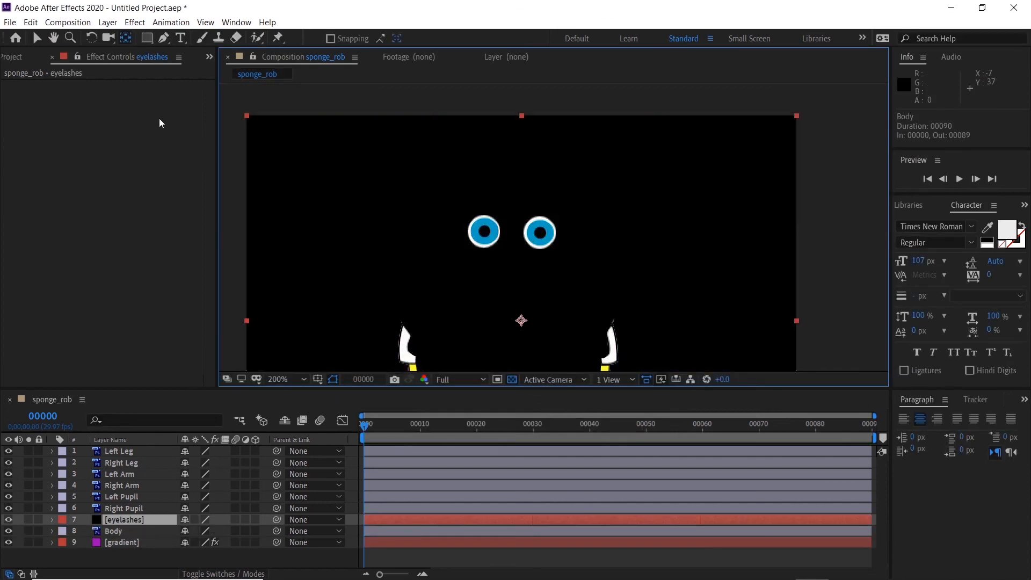
# Lower the eyelashes solid's opacity to 49% and move the layer to the top of the layer stack.
pyautogui.click(164, 37)
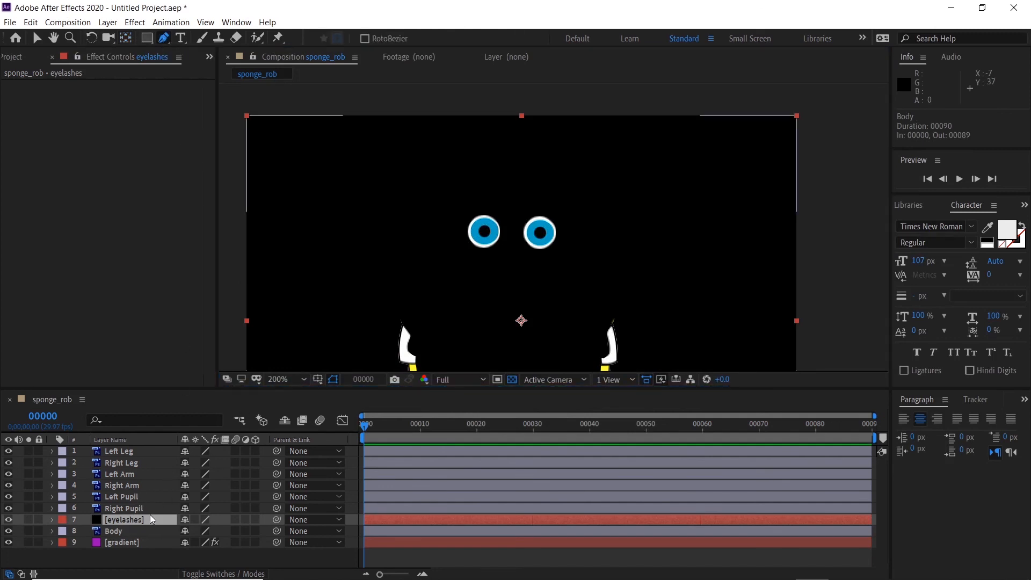
pyautogui.press('t')
pyautogui.moveTo(189, 532); pyautogui.dragTo(160, 540)
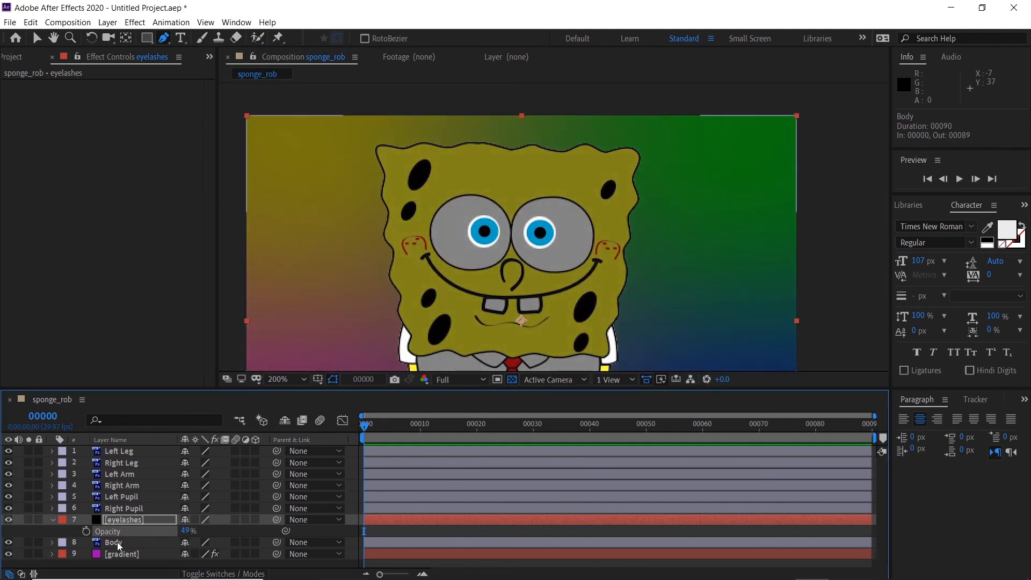
pyautogui.moveTo(130, 521); pyautogui.dragTo(131, 449)
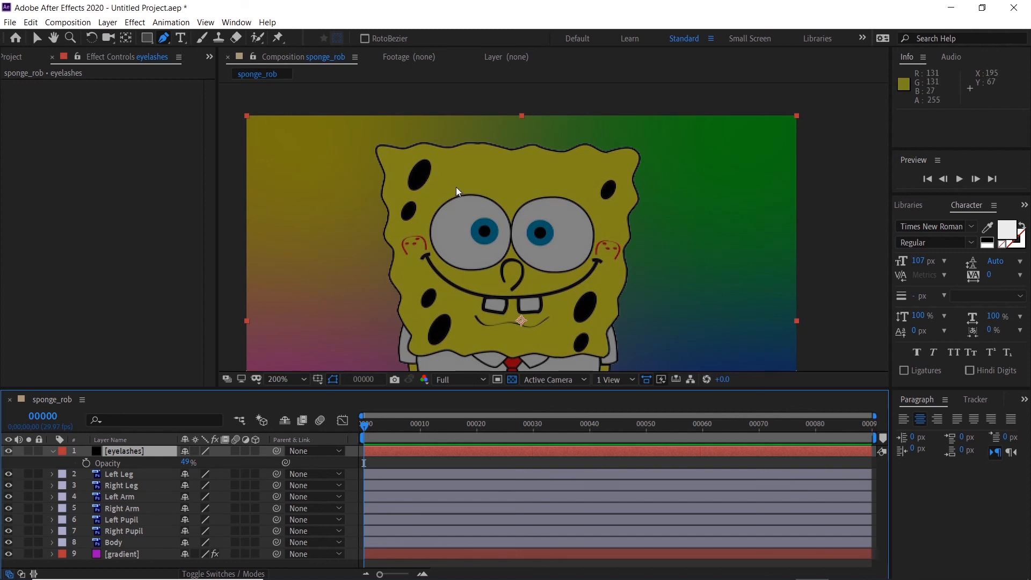
# Start a mask on the eyelashes solid with the Pen tool, curving along the upper rim of the eye below the large forehead spot.
pyautogui.scroll(2, 457, 193)
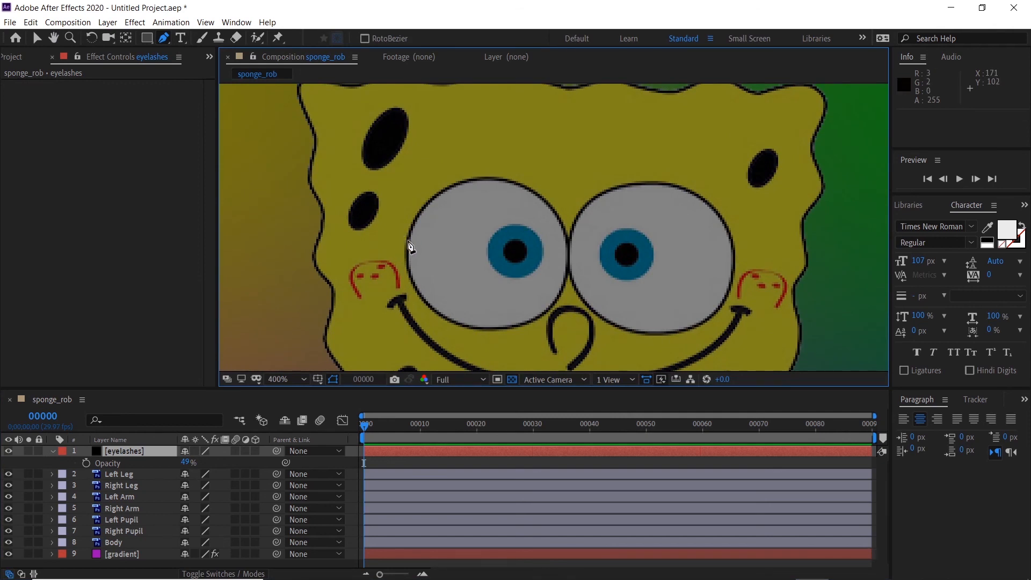
pyautogui.click(407, 241)
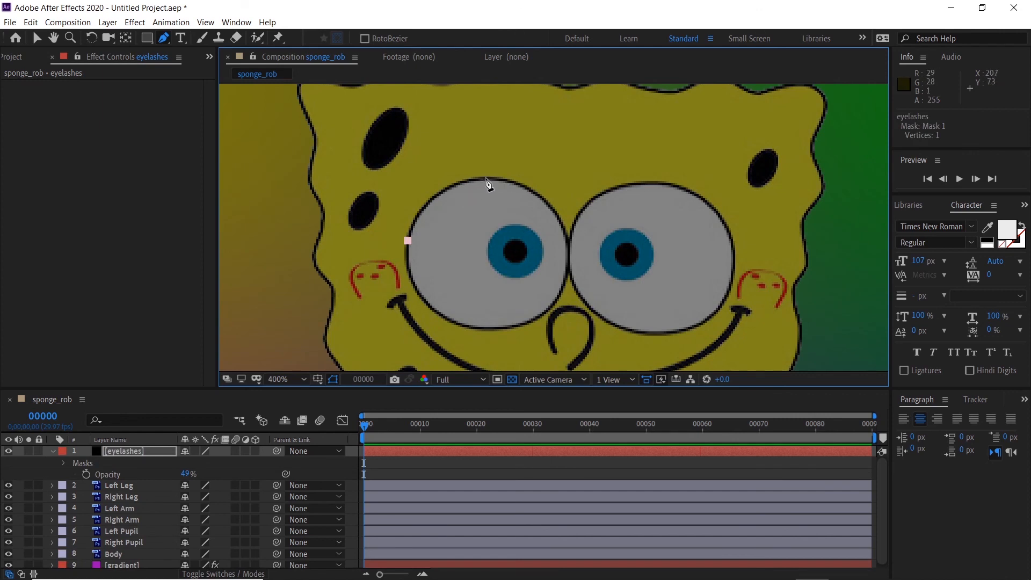
pyautogui.moveTo(486, 178); pyautogui.dragTo(546, 178)
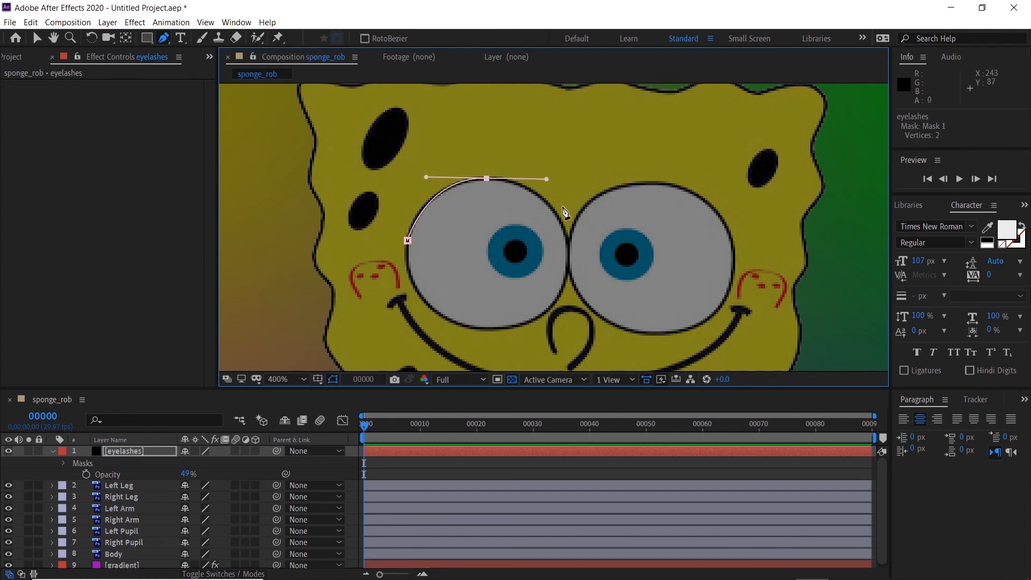
pyautogui.click(568, 244)
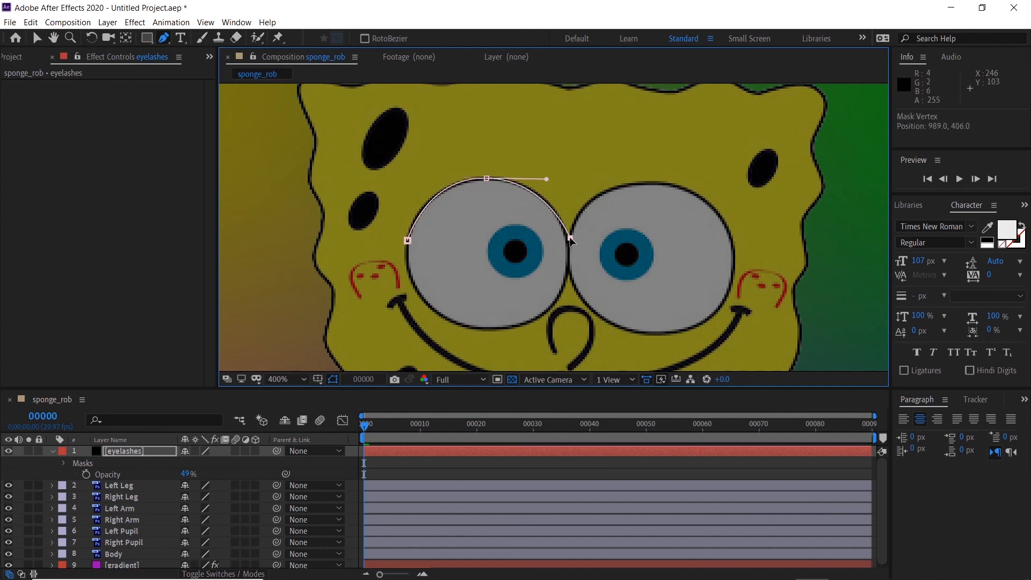
pyautogui.moveTo(547, 178); pyautogui.dragTo(548, 177)
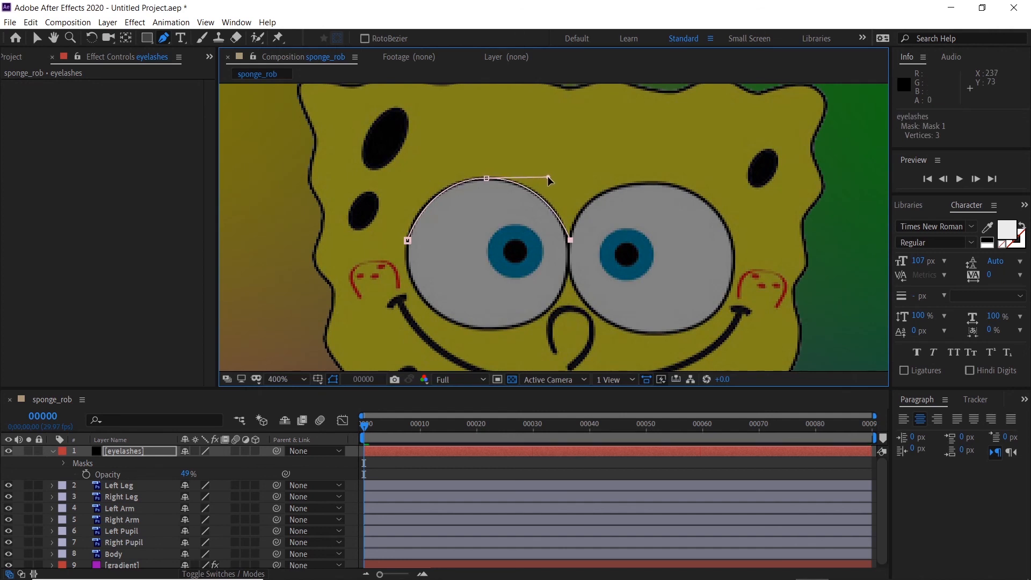
# Continue the mask up from the inner eye corner along the lid's outer edge and outline the first pointed lash.
pyautogui.click(569, 213)
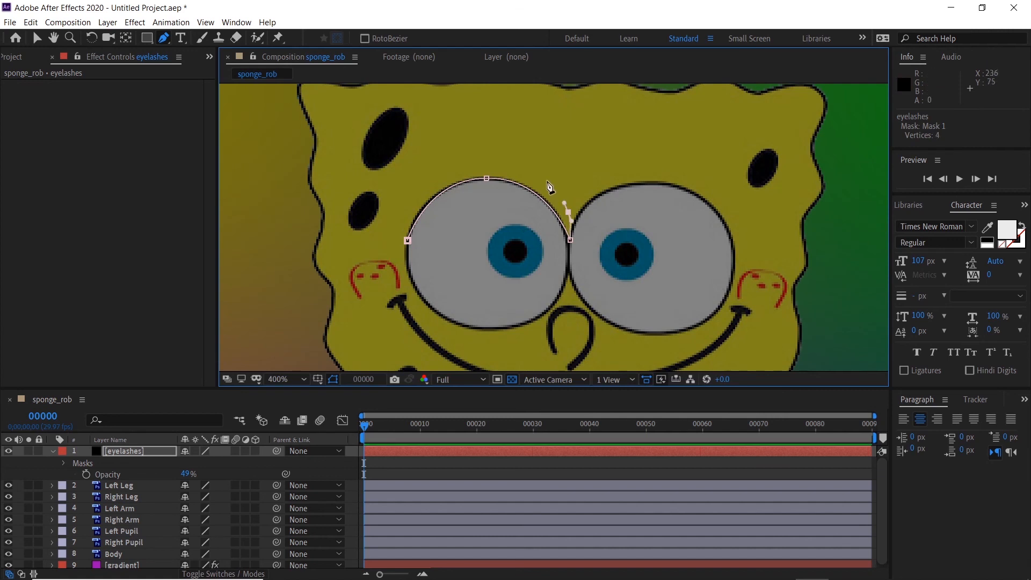
pyautogui.moveTo(540, 177); pyautogui.dragTo(500, 138)
pyautogui.click(497, 111)
pyautogui.moveTo(496, 149); pyautogui.dragTo(501, 157)
pyautogui.moveTo(496, 164); pyautogui.dragTo(494, 163)
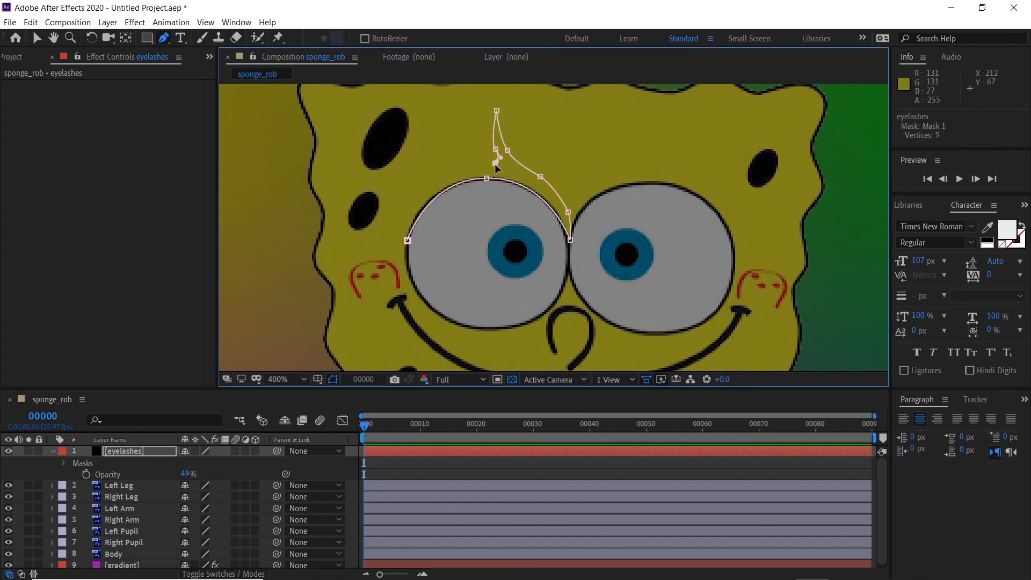
pyautogui.moveTo(495, 162); pyautogui.dragTo(502, 166)
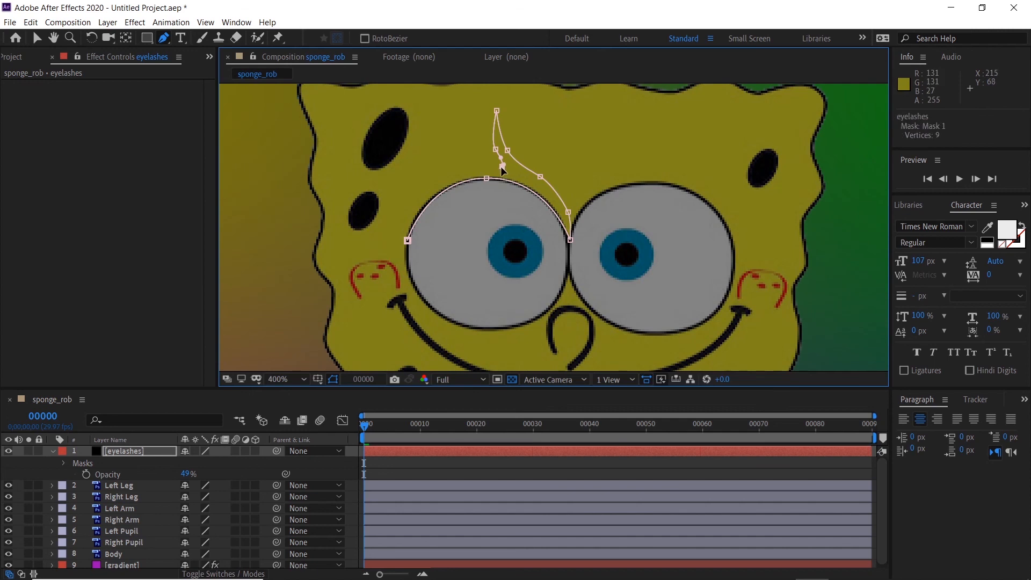
pyautogui.moveTo(502, 167); pyautogui.dragTo(466, 128)
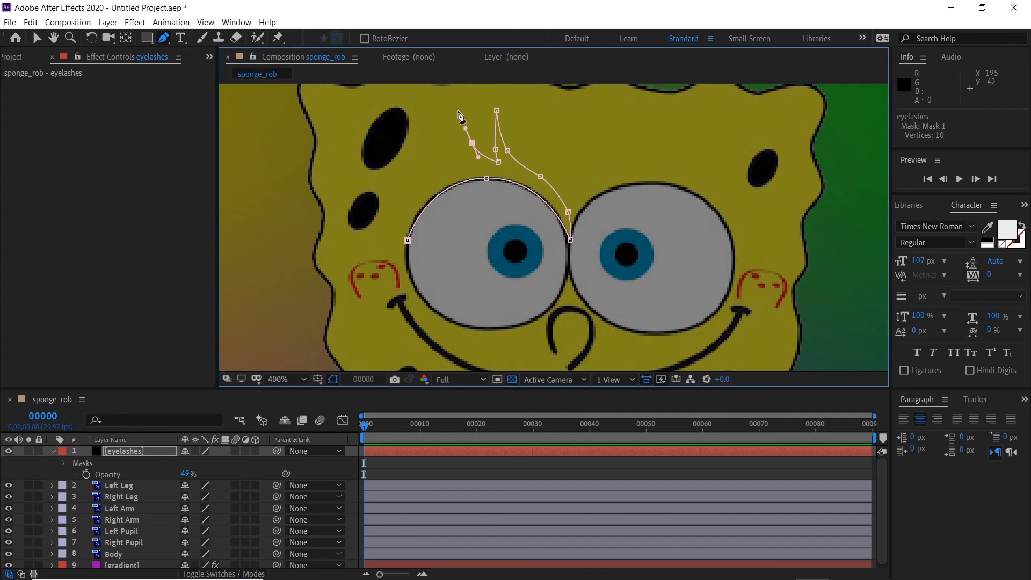
# Outline two more pointed lashes toward the outer eye corner and close the mask at its starting point.
pyautogui.click(460, 112)
pyautogui.click(465, 146)
pyautogui.click(468, 162)
pyautogui.moveTo(469, 164); pyautogui.dragTo(436, 162)
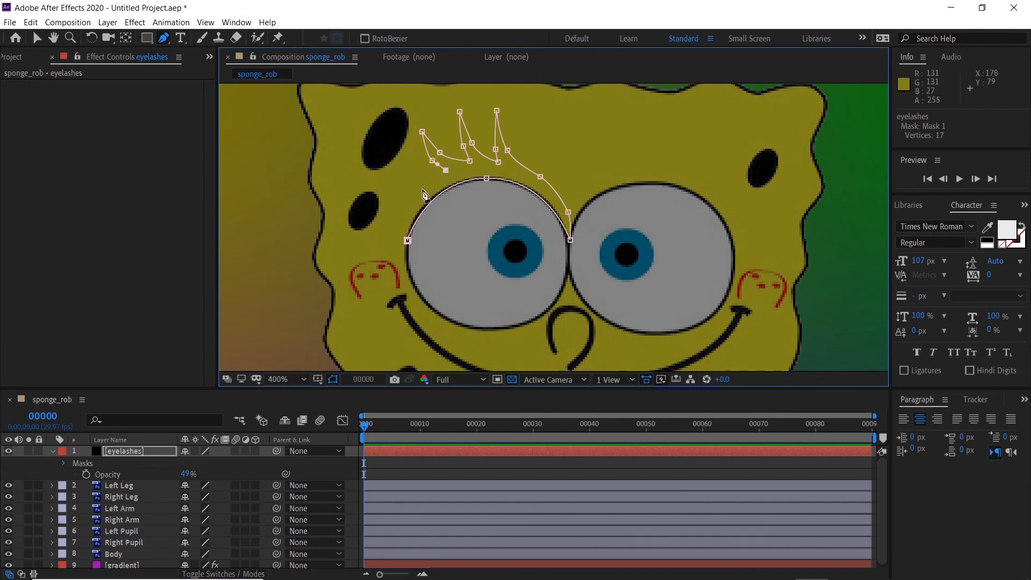
pyautogui.moveTo(423, 191); pyautogui.dragTo(405, 231)
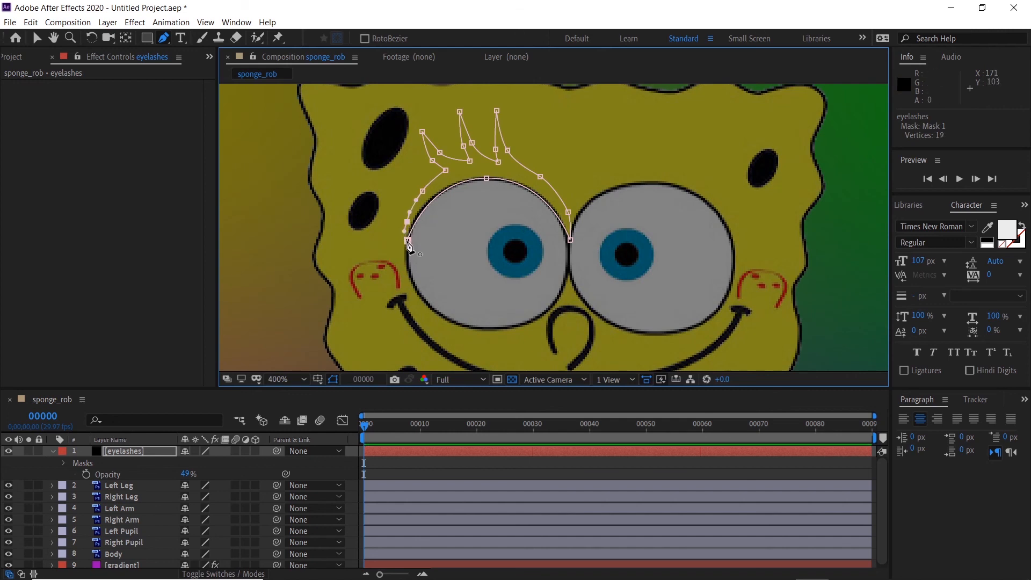
pyautogui.click(408, 240)
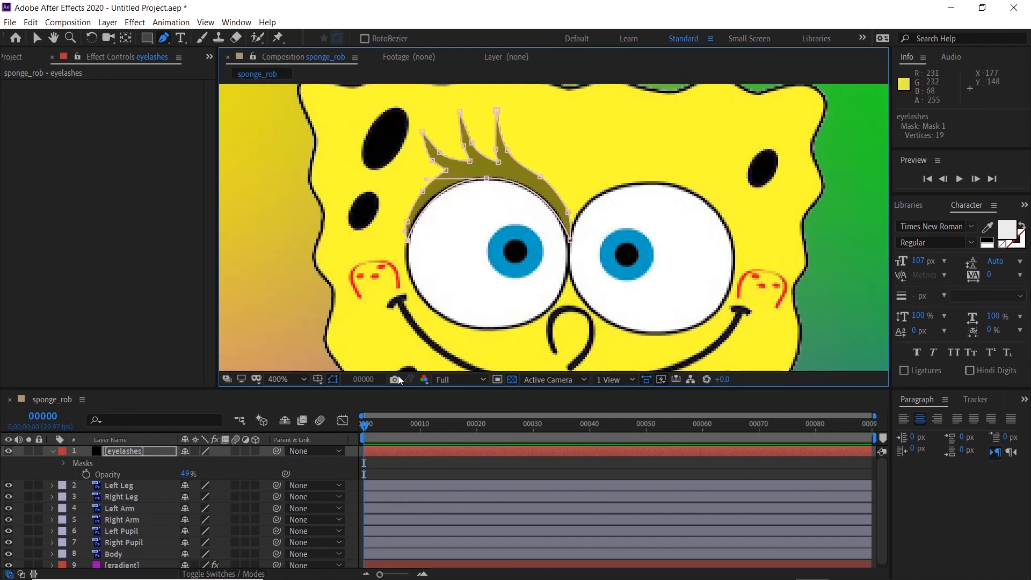
# Restore the eyelashes layer to full opacity and duplicate the layer.
pyautogui.moveTo(185, 478); pyautogui.dragTo(219, 484)
pyautogui.click(52, 452)
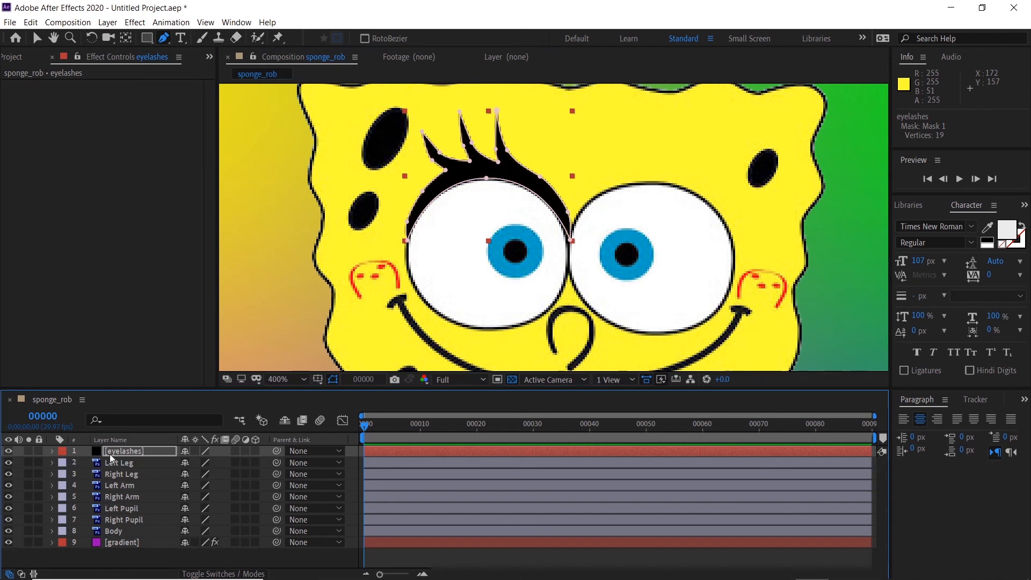
pyautogui.click(124, 451)
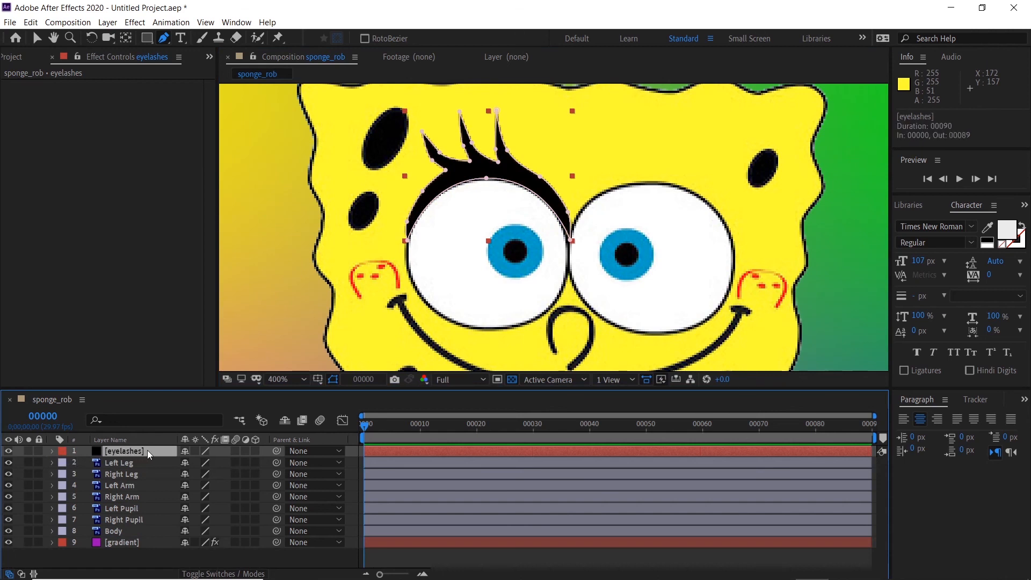
pyautogui.hotkey('ctrl', 'd')
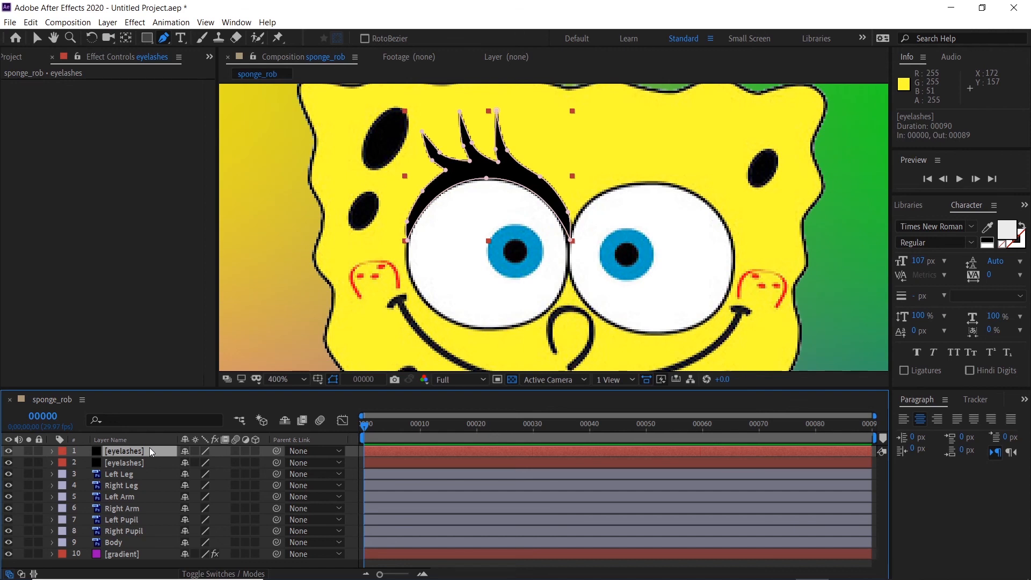
# Unlink the duplicate eyelashes layer's scale and set it to -100.0, 100.0% to mirror the lashes horizontally.
pyautogui.press('s')
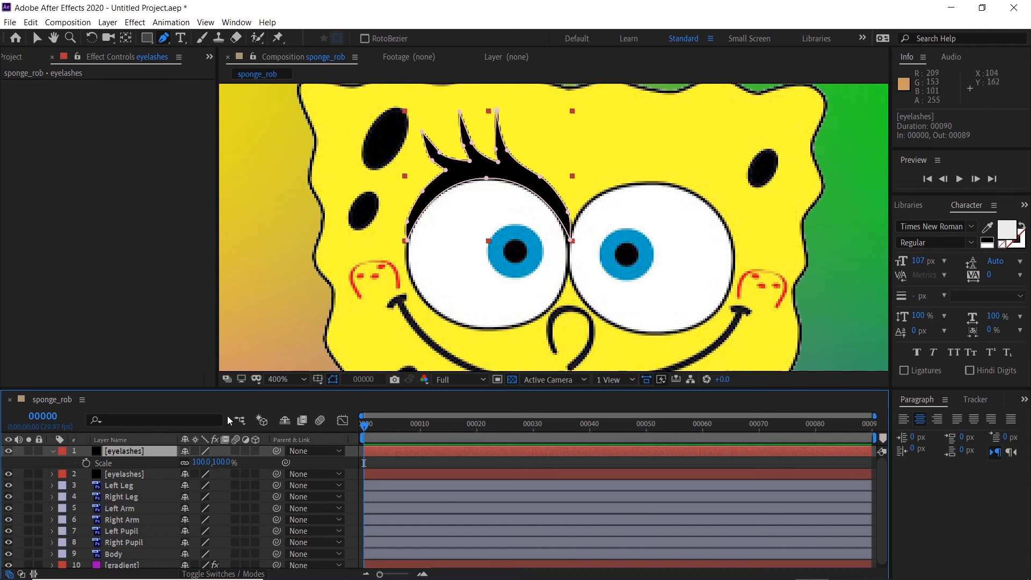
pyautogui.click(184, 463)
pyautogui.click(201, 463)
pyautogui.write('-')
pyautogui.press('Return')
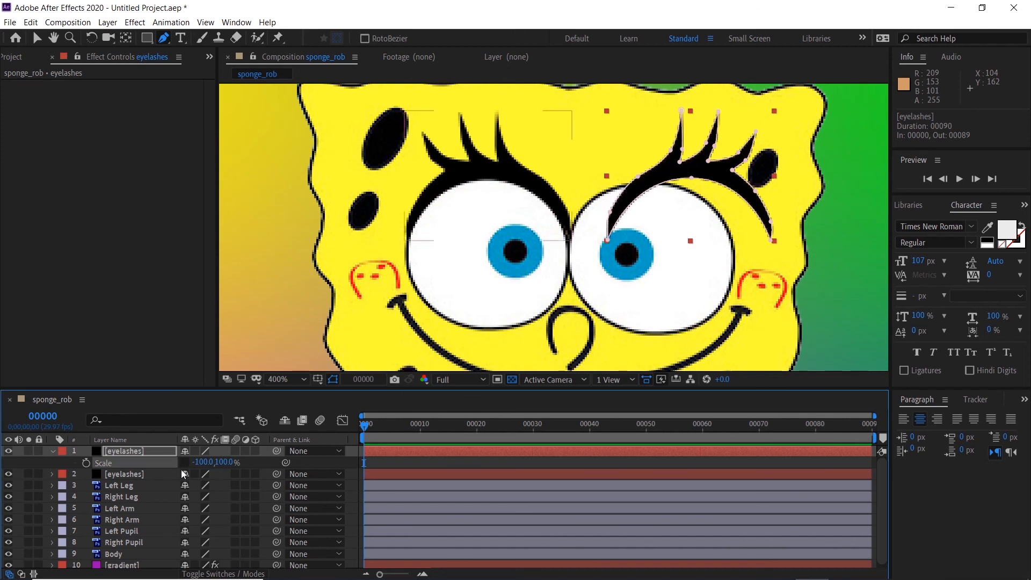
# Nudge the mirrored eyelashes layer until the lashes line up with the upper rim of the other eye.
pyautogui.click(120, 452)
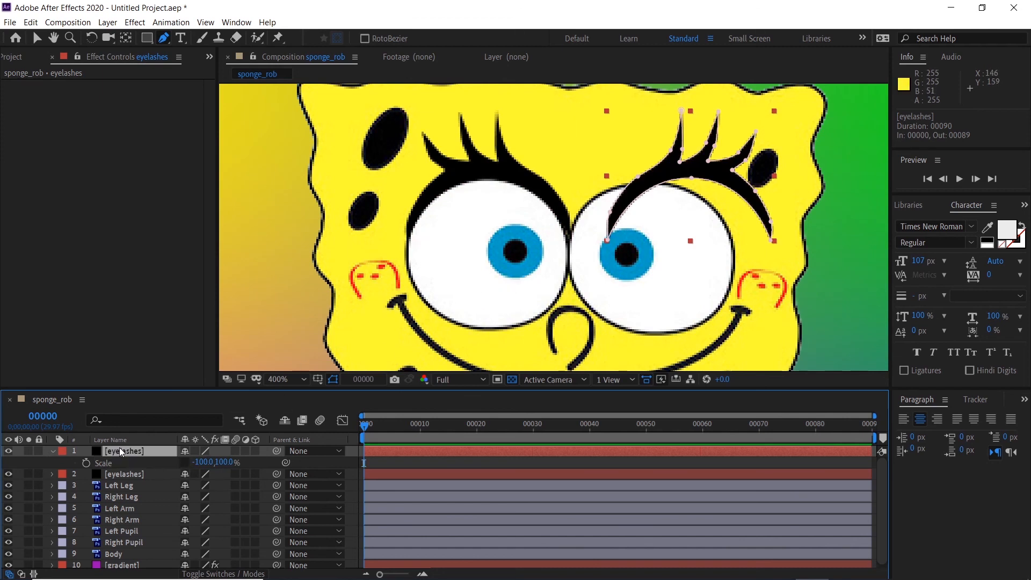
pyautogui.hotkey('shift', 'Left')
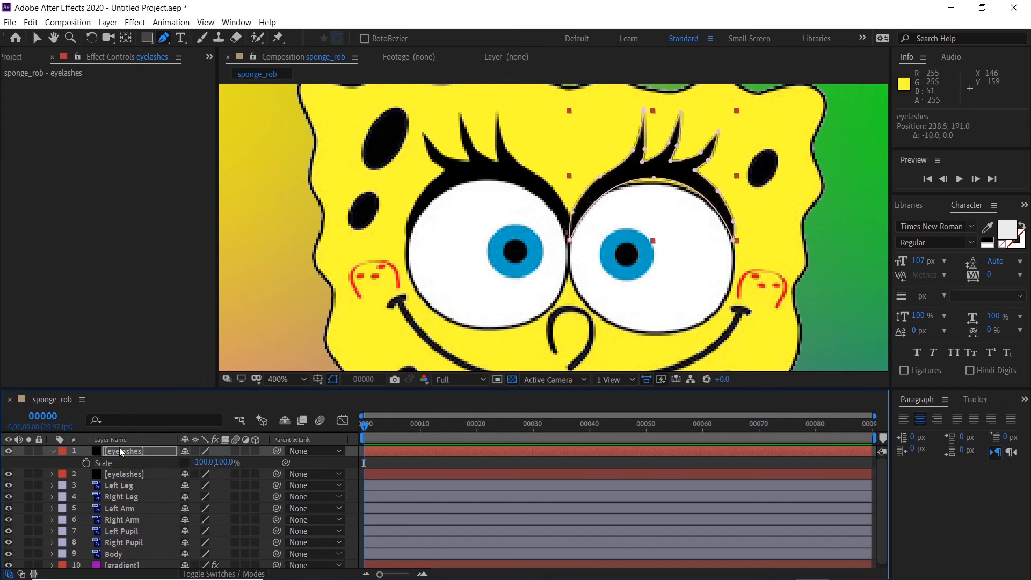
pyautogui.press('Down')
pyautogui.press('Down')
pyautogui.press('Up')
pyautogui.press('Down')
pyautogui.press('Down')
pyautogui.press('Down')
pyautogui.press('Down')
pyautogui.press('Down')
pyautogui.press('Down')
pyautogui.press('Down')
pyautogui.press('Left')
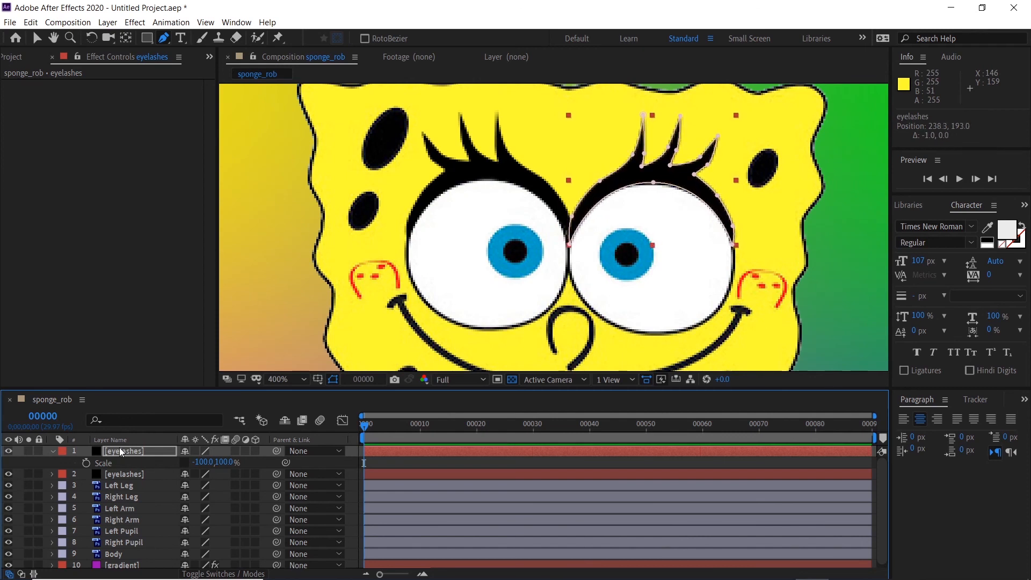
pyautogui.press('Up')
pyautogui.press('Left')
pyautogui.press('Down')
pyautogui.press('Down')
pyautogui.press('Left')
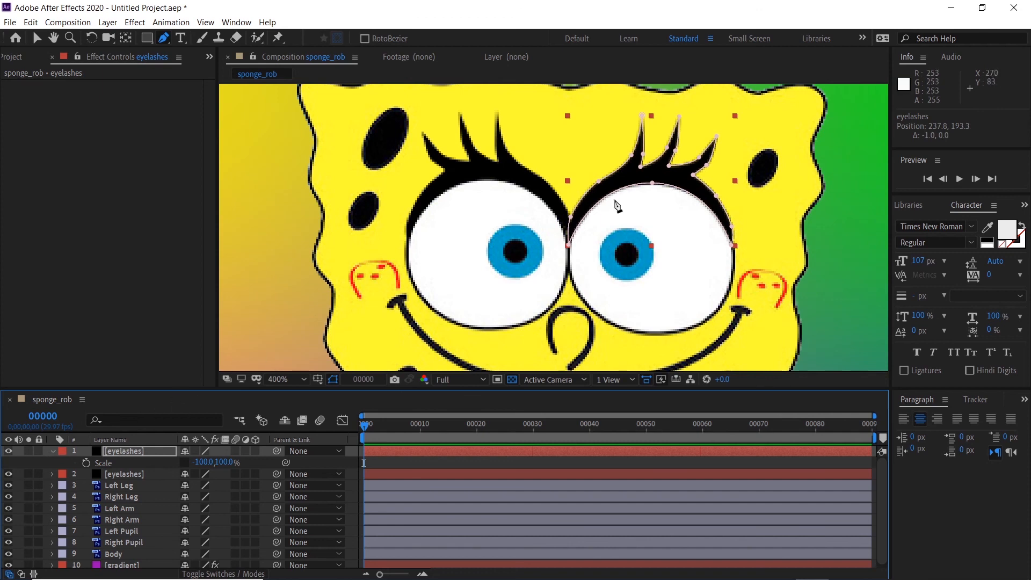
# Deselect all layers and examine both sets of eyelashes on the whole character and up close.
pyautogui.moveTo(552, 248); pyautogui.dragTo(498, 198)
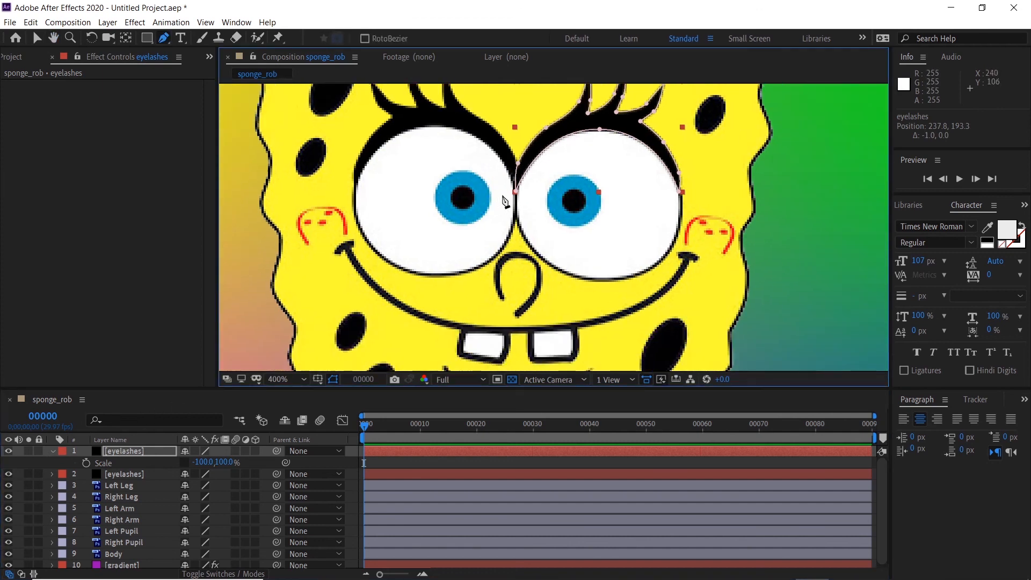
pyautogui.hotkey('alt', '/')
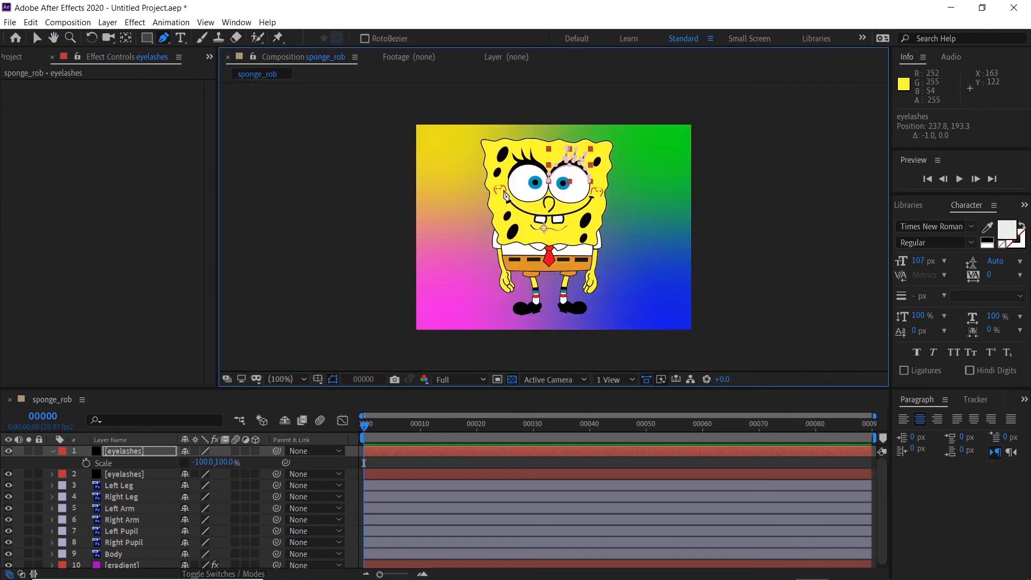
pyautogui.hotkey('ctrl', 'shift', 'a')
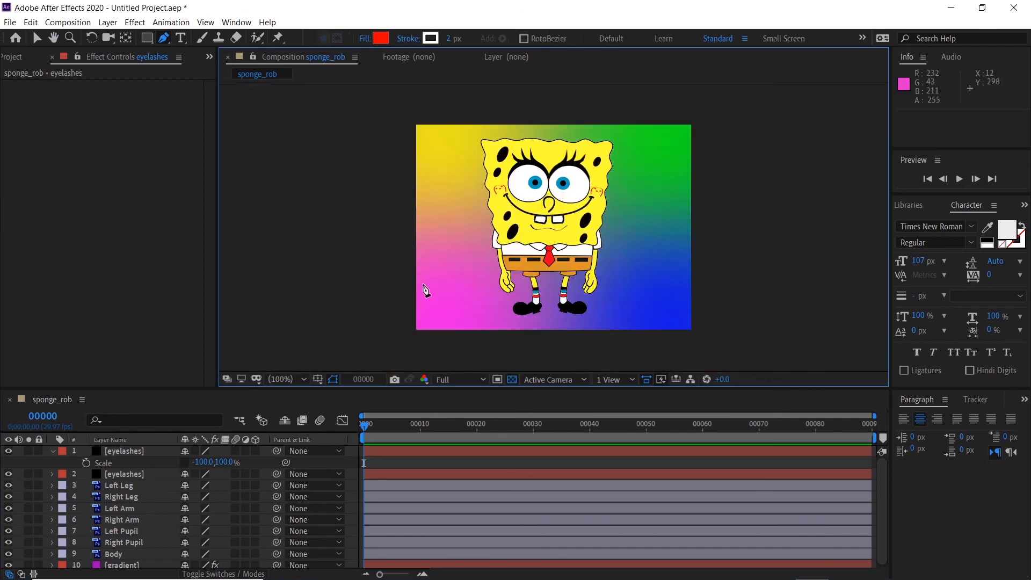
pyautogui.scroll(1, 446, 273)
pyautogui.press('space')
pyautogui.moveTo(520, 203)
pyautogui.mouseDown()
pyautogui.moveTo(530, 243)
pyautogui.moveTo(524, 169)
pyautogui.moveTo(520, 266)
pyautogui.mouseUp()
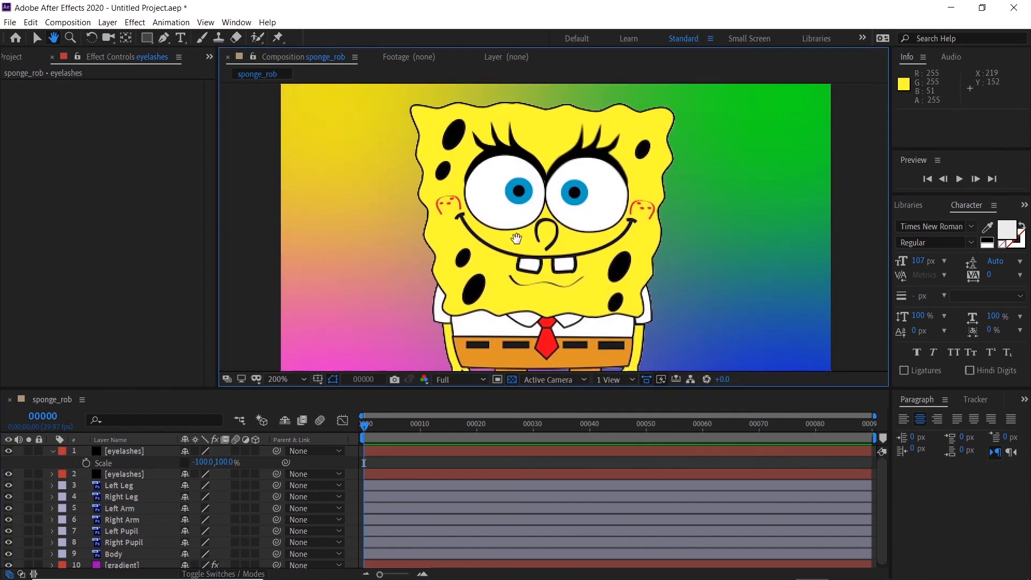
pyautogui.press('g')
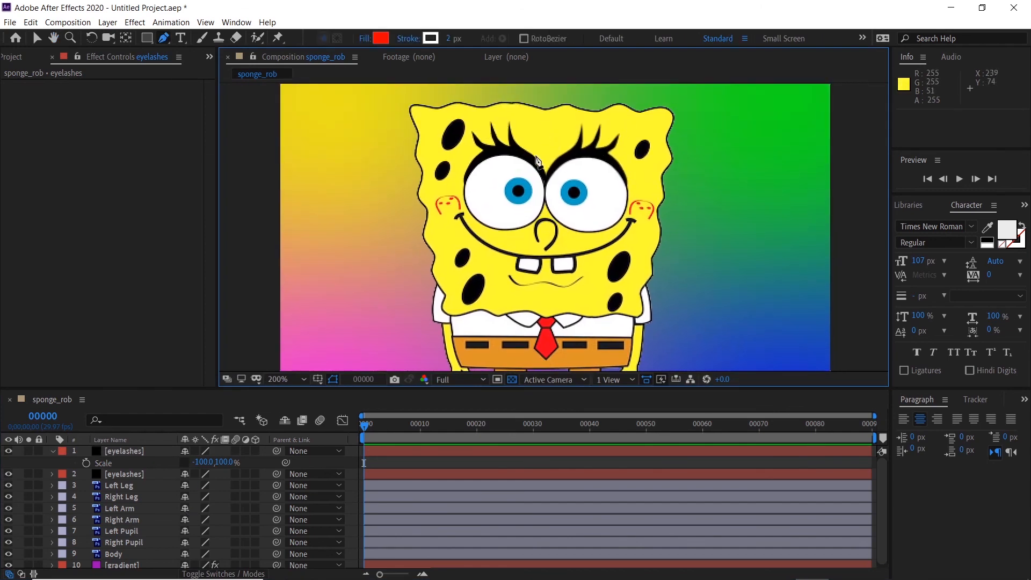
pyautogui.press('v')
# Create a solid named eyelids with its color sampled from the character's yellow skin.
pyautogui.hotkey('ctrl', 'y')
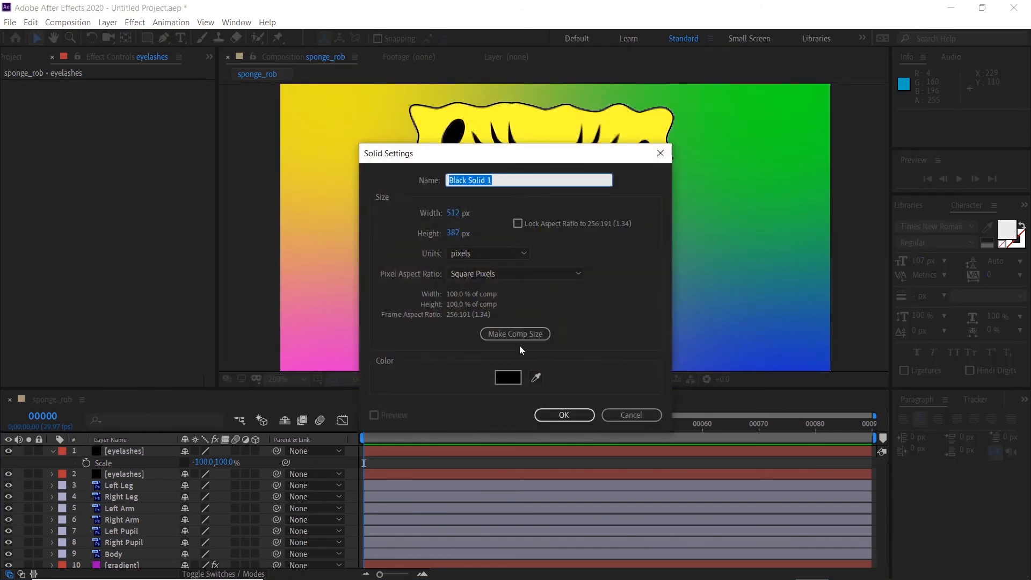
pyautogui.click(536, 377)
pyautogui.click(555, 141)
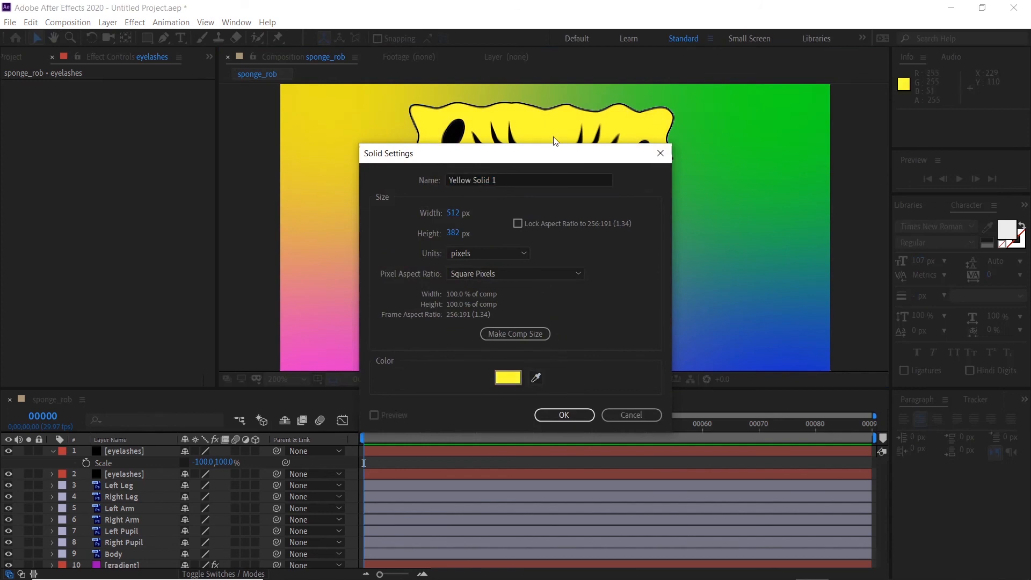
pyautogui.moveTo(553, 156); pyautogui.dragTo(345, 152)
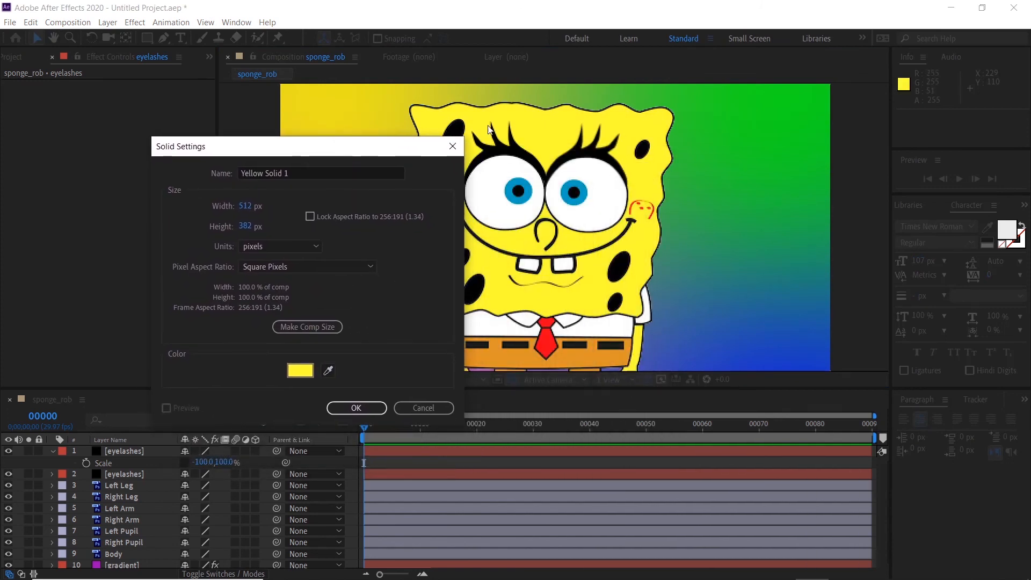
pyautogui.click(328, 370)
pyautogui.click(549, 156)
pyautogui.moveTo(298, 172); pyautogui.dragTo(186, 172)
pyautogui.write('eyelids')
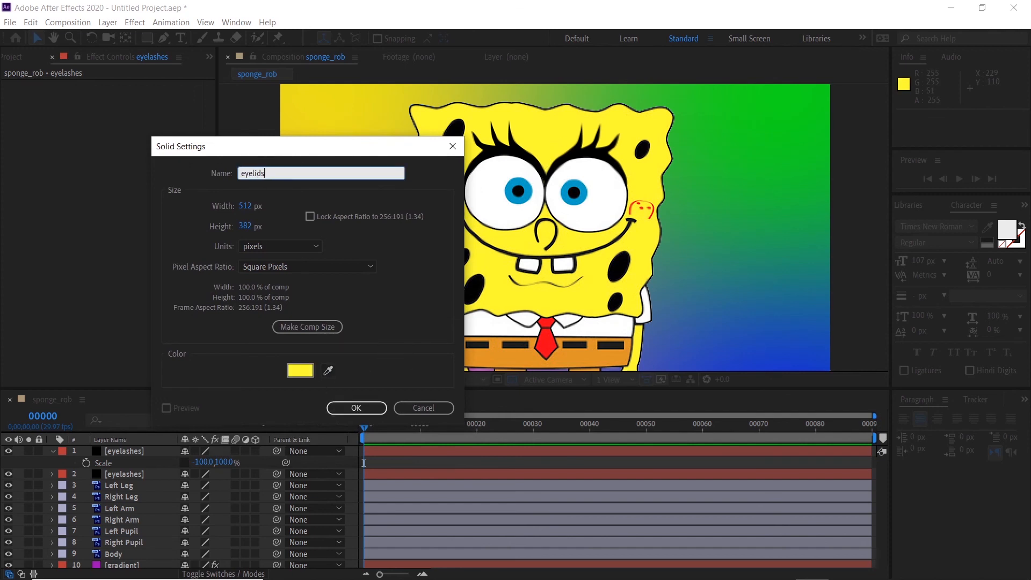
pyautogui.press('Return')
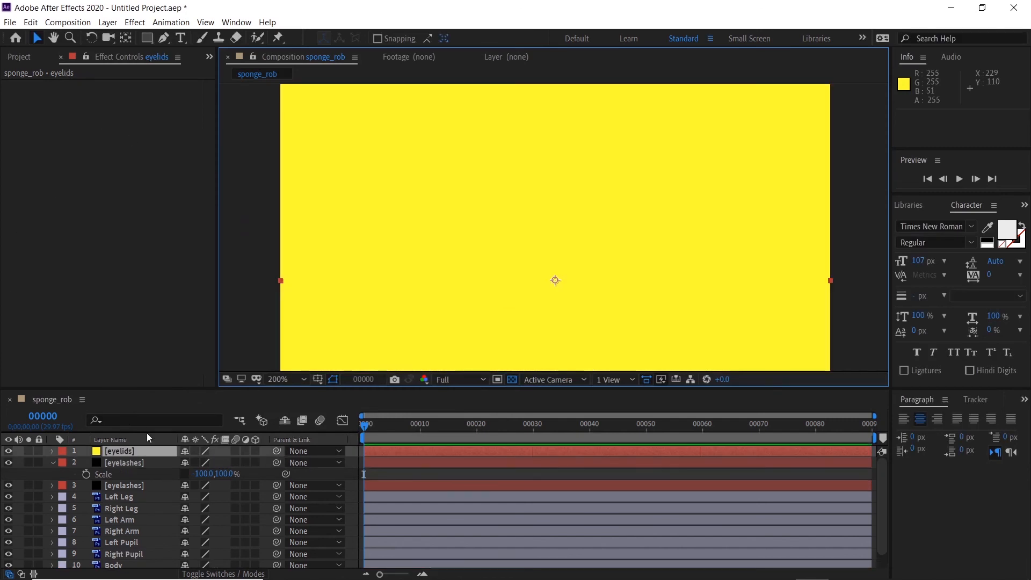
# Lower the eyelids solid's opacity to 78% and draw a closed six-point Pen mask covering the upper half of both eyes.
pyautogui.press('t')
pyautogui.moveTo(189, 463); pyautogui.dragTo(177, 463)
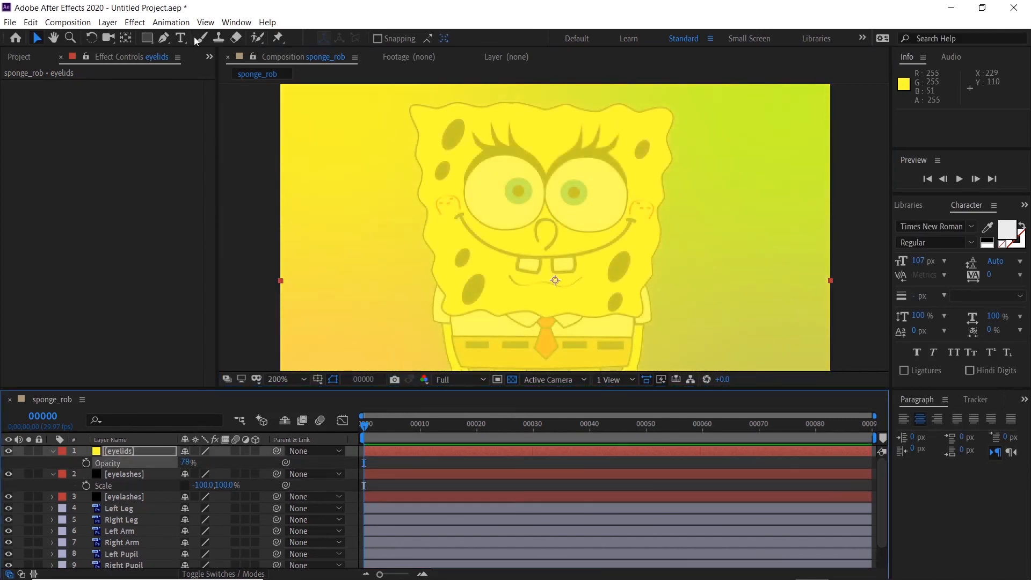
pyautogui.click(164, 39)
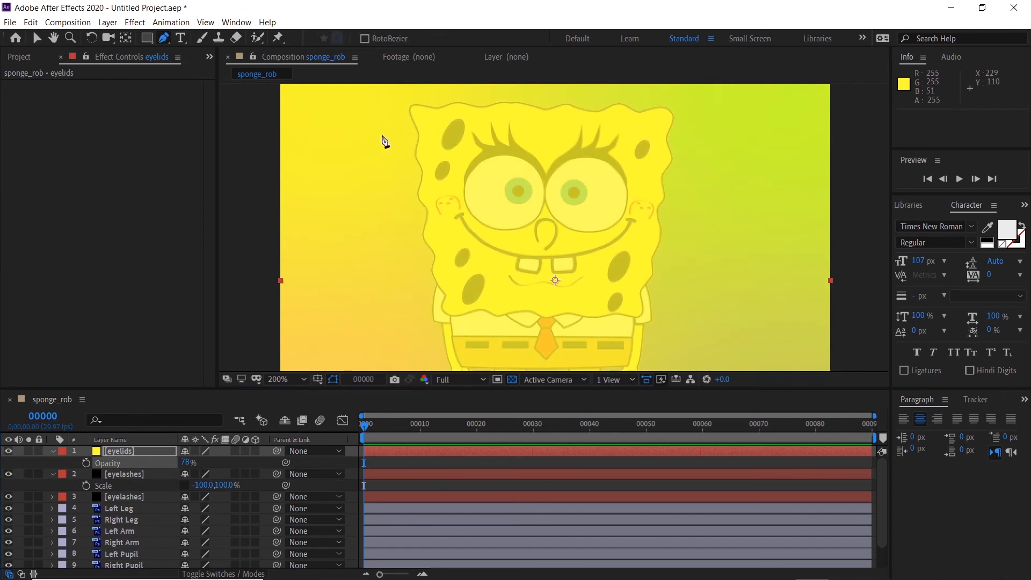
pyautogui.click(460, 193)
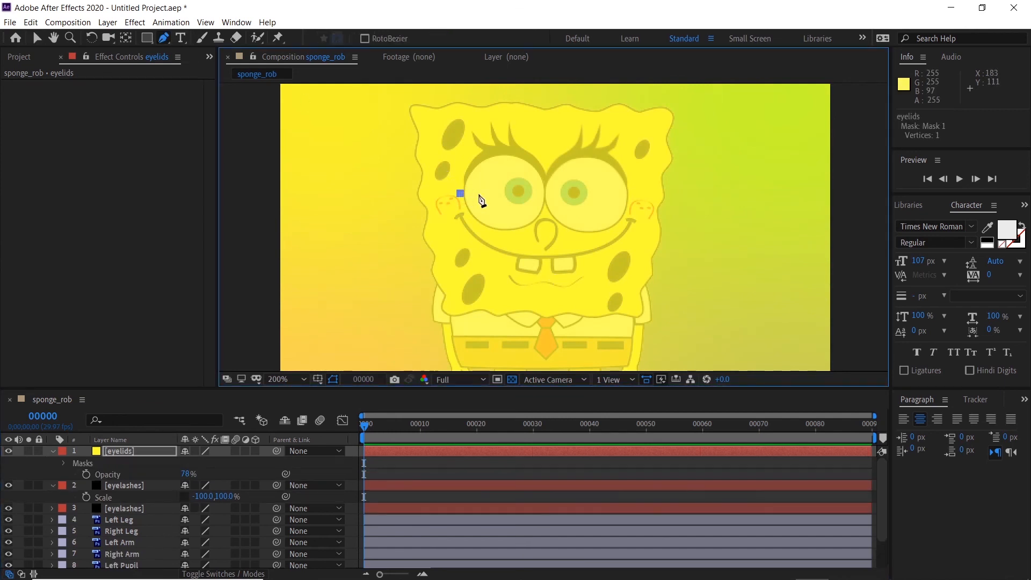
pyautogui.click(632, 192)
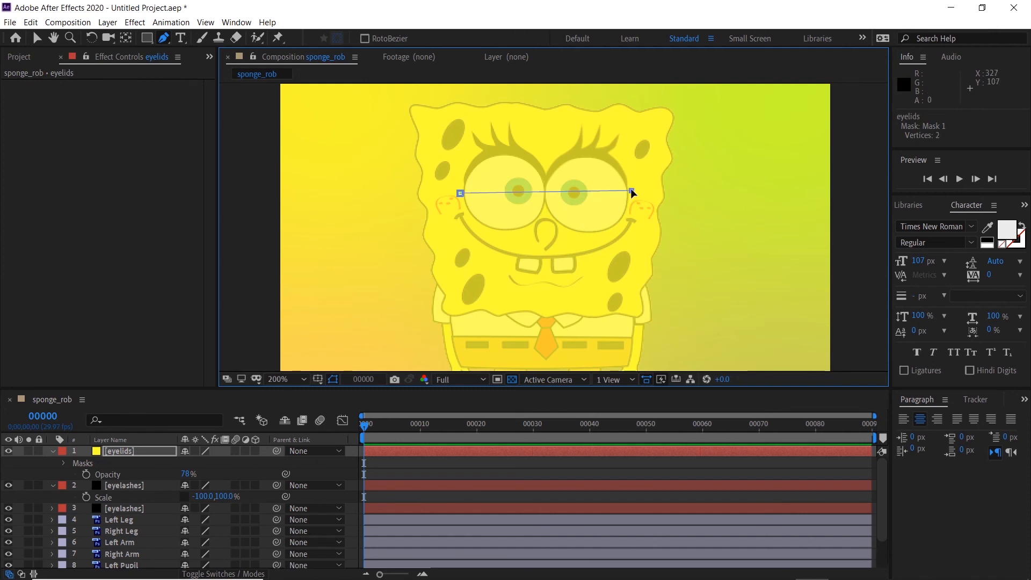
pyautogui.click(622, 152)
pyautogui.click(563, 129)
pyautogui.click(483, 129)
pyautogui.click(463, 148)
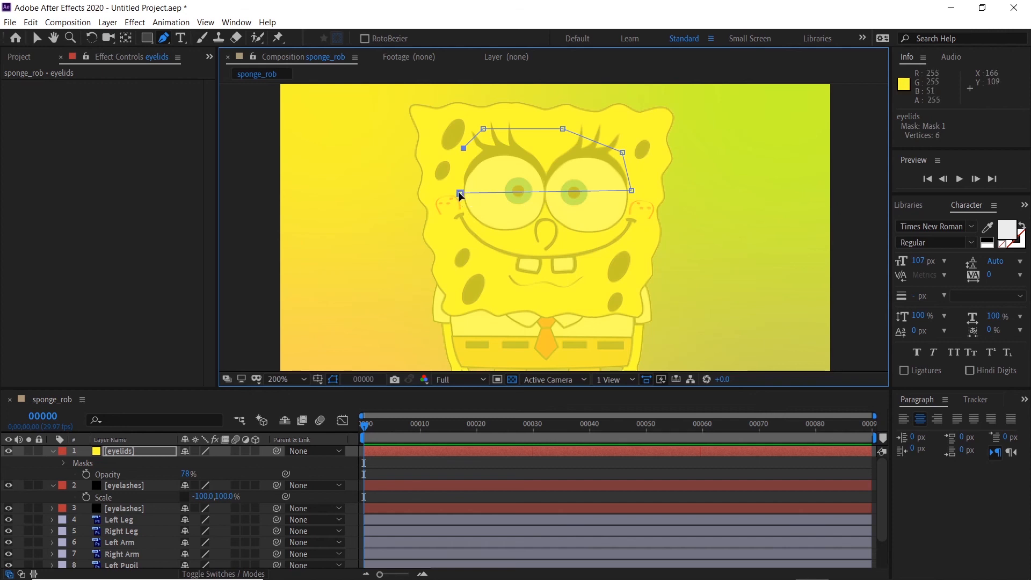
pyautogui.click(460, 193)
# Restore the eyelids layer's opacity to 100% and move it beneath both eyelashes layers.
pyautogui.moveTo(186, 474); pyautogui.dragTo(302, 468)
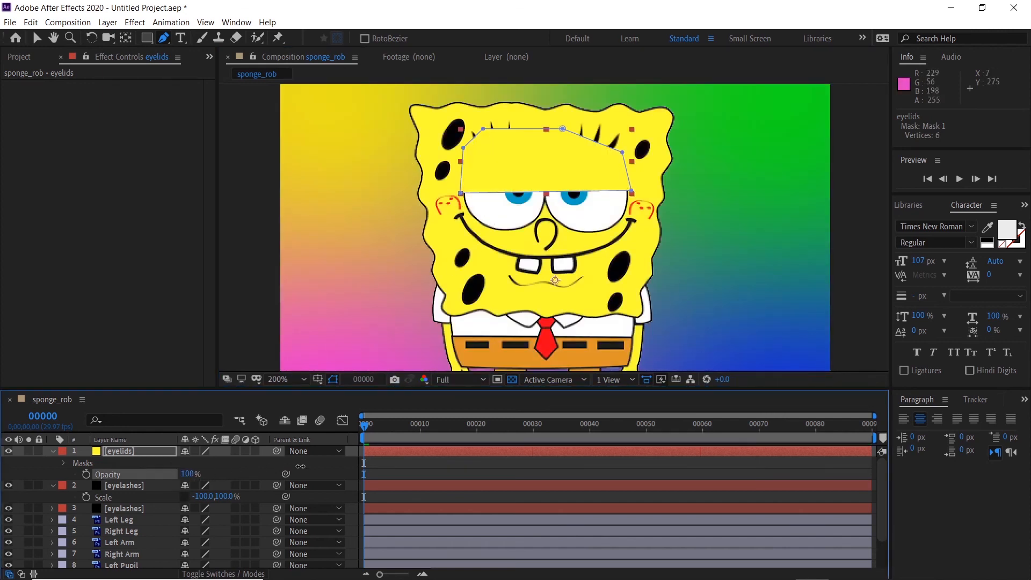
pyautogui.moveTo(129, 450); pyautogui.dragTo(116, 510)
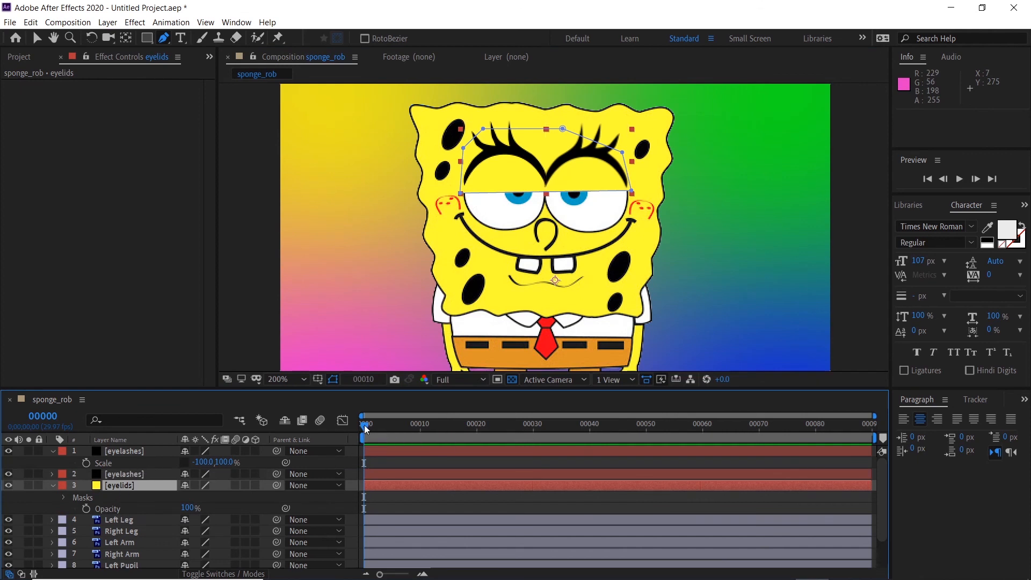
# Enable Mask Path keyframing on the eyelids layer at frame 6 with the lids half closed.
pyautogui.hotkey('shift', 'pagedown')
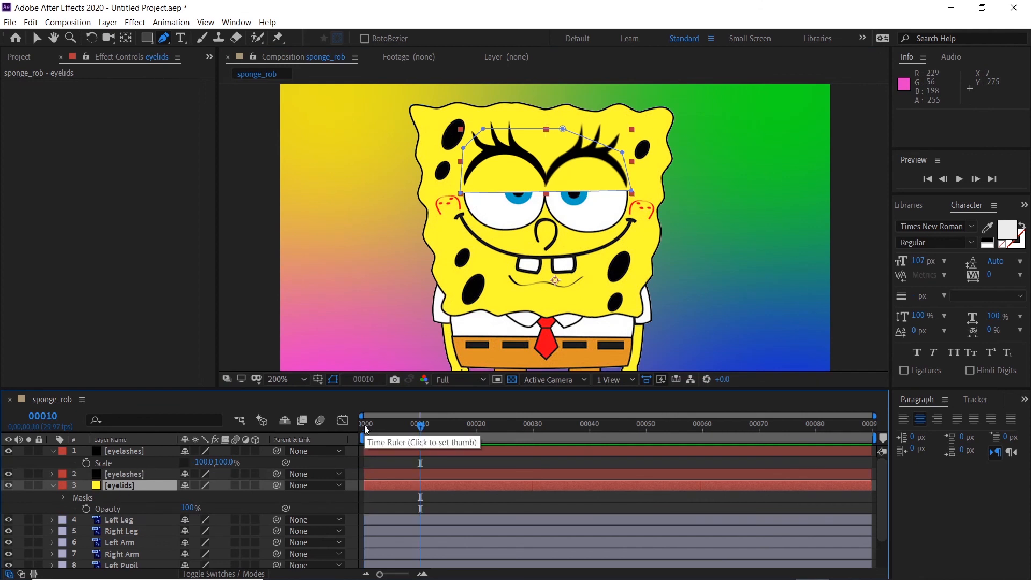
pyautogui.press('pageup')
pyautogui.press('pageup')
pyautogui.press('pageup')
pyautogui.press('pageup')
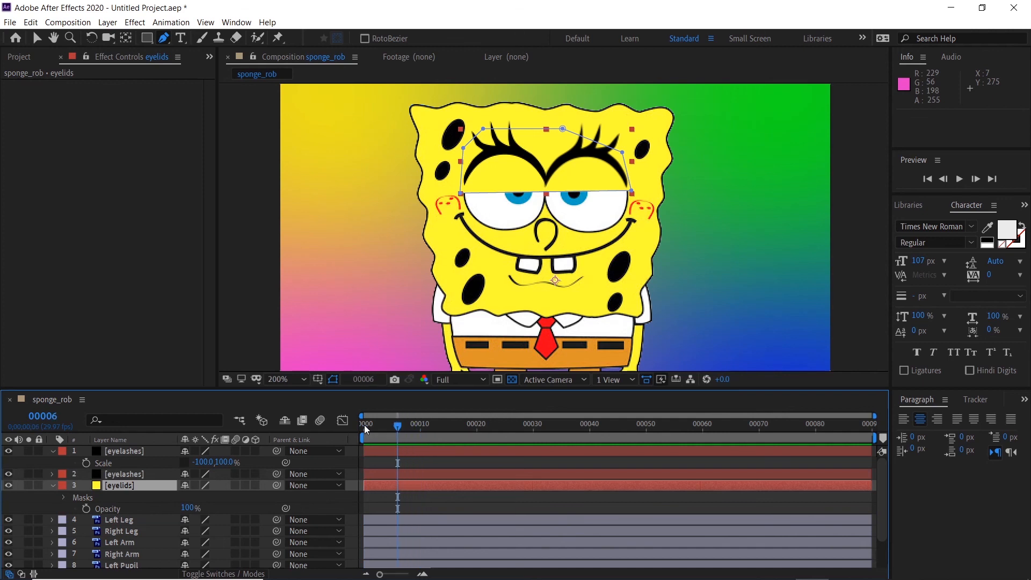
pyautogui.press('m')
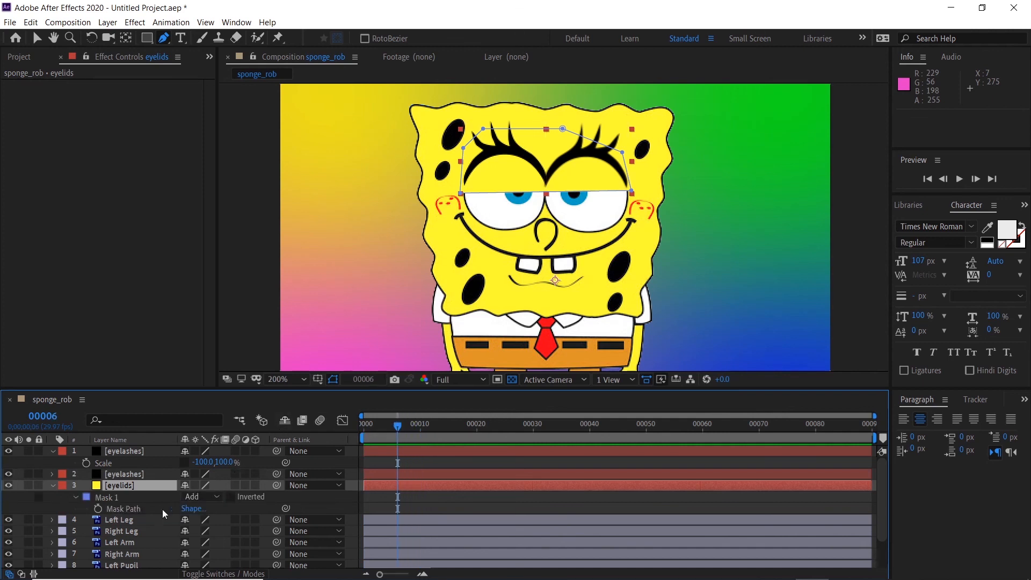
pyautogui.click(100, 508)
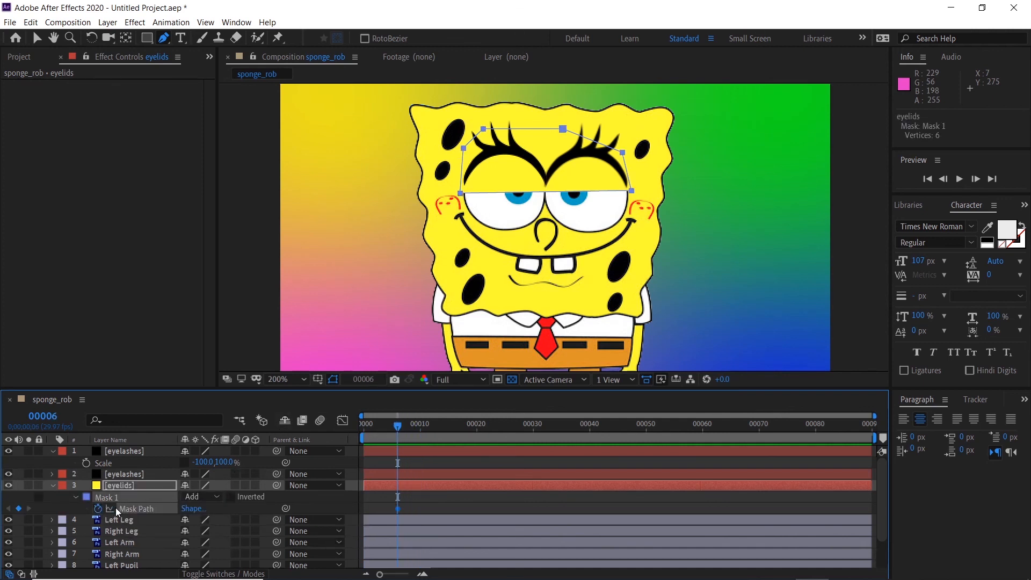
# Open the eyelids at frame 3 by raising the mask's two lower corners above the eyes, and shift that keyframe to frame 4.
pyautogui.press('pageup')
pyautogui.press('pageup')
pyautogui.press('pageup')
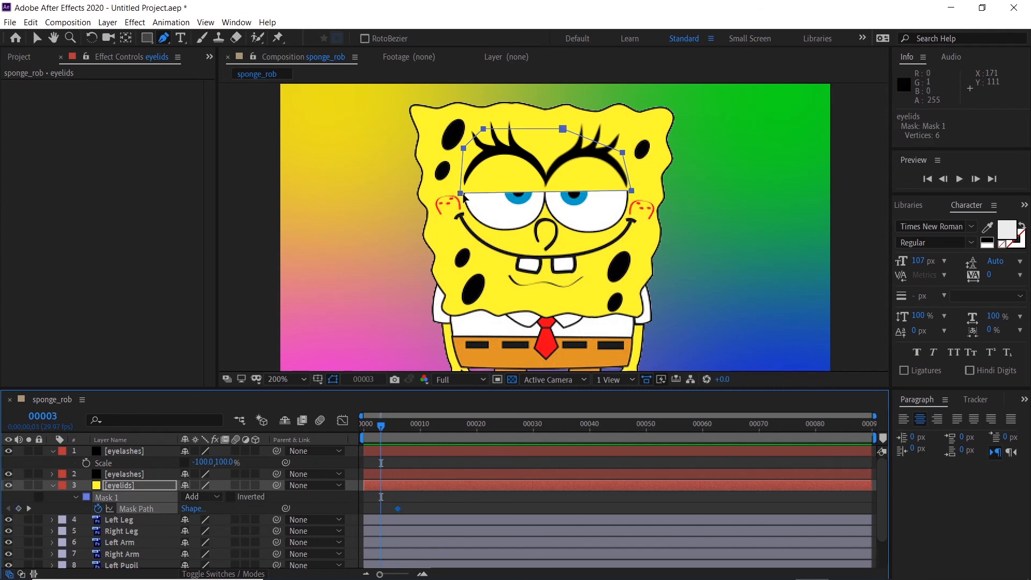
pyautogui.doubleClick(457, 195)
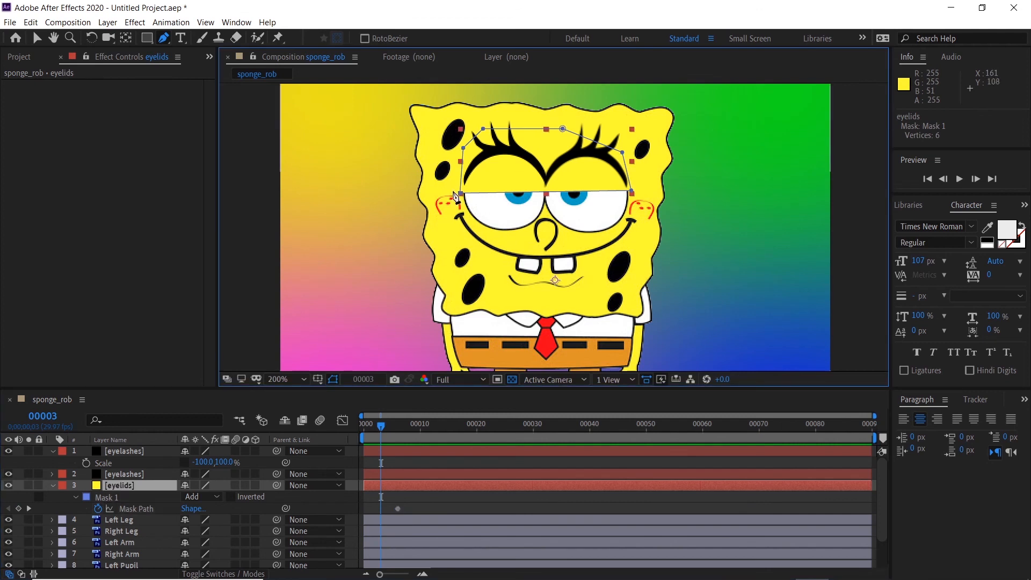
pyautogui.moveTo(460, 196); pyautogui.dragTo(463, 151)
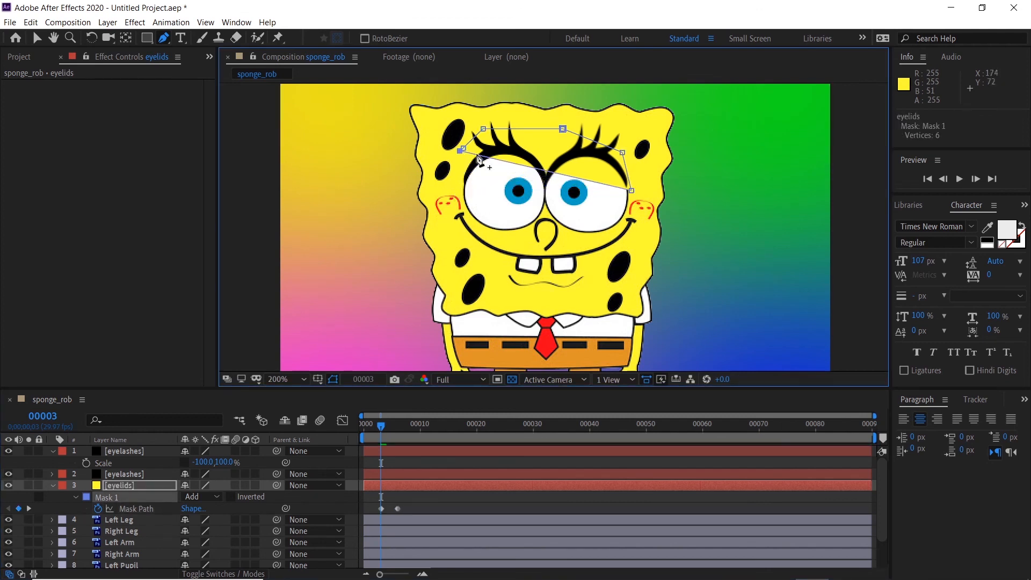
pyautogui.moveTo(632, 188); pyautogui.dragTo(631, 153)
pyautogui.moveTo(382, 424); pyautogui.dragTo(397, 427)
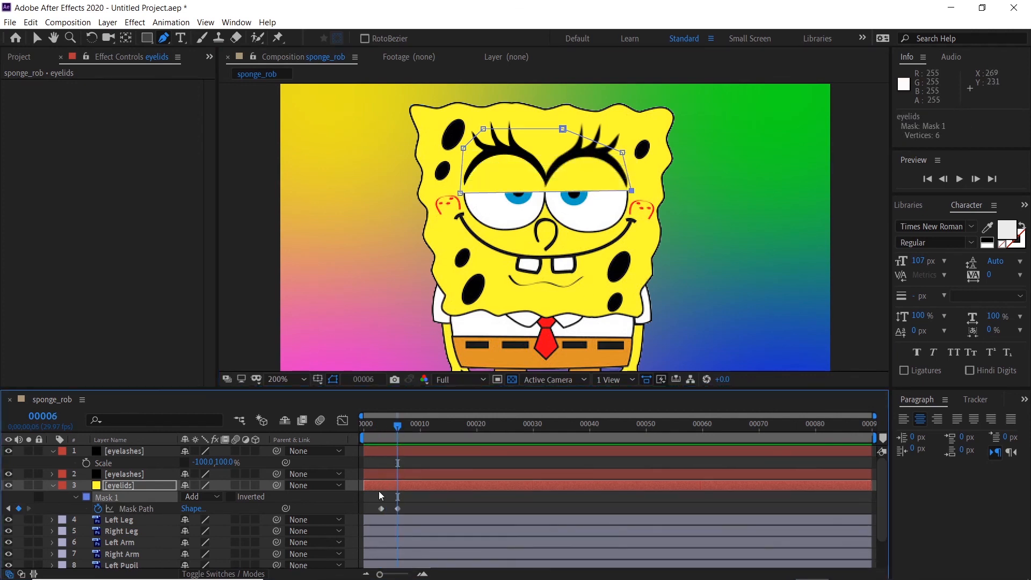
pyautogui.moveTo(380, 509); pyautogui.dragTo(382, 508)
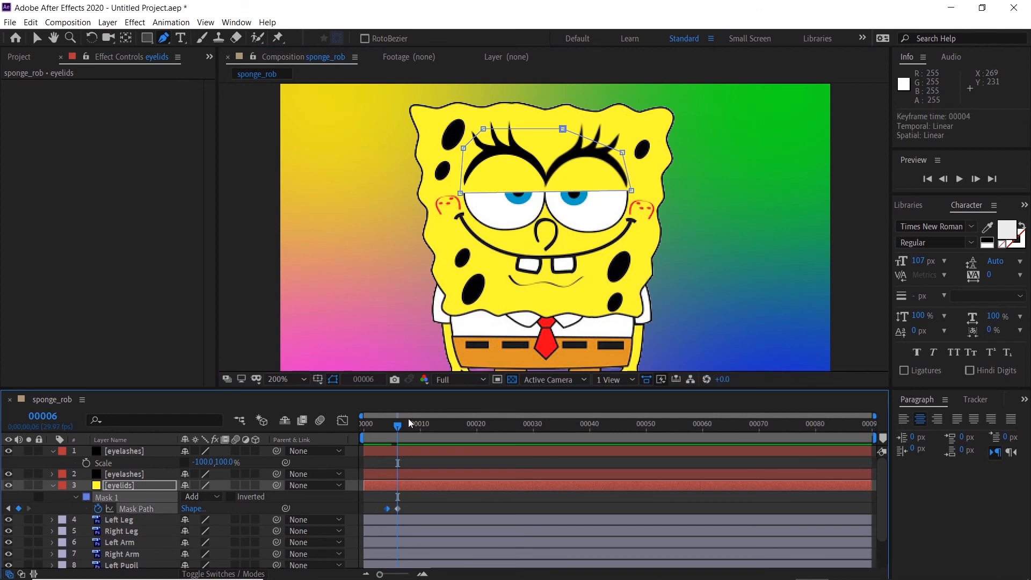
# At frame 7, add three vertices to the eyelid mask's lower edge and curve it down around both eyes to close them completely.
pyautogui.moveTo(399, 428); pyautogui.dragTo(403, 430)
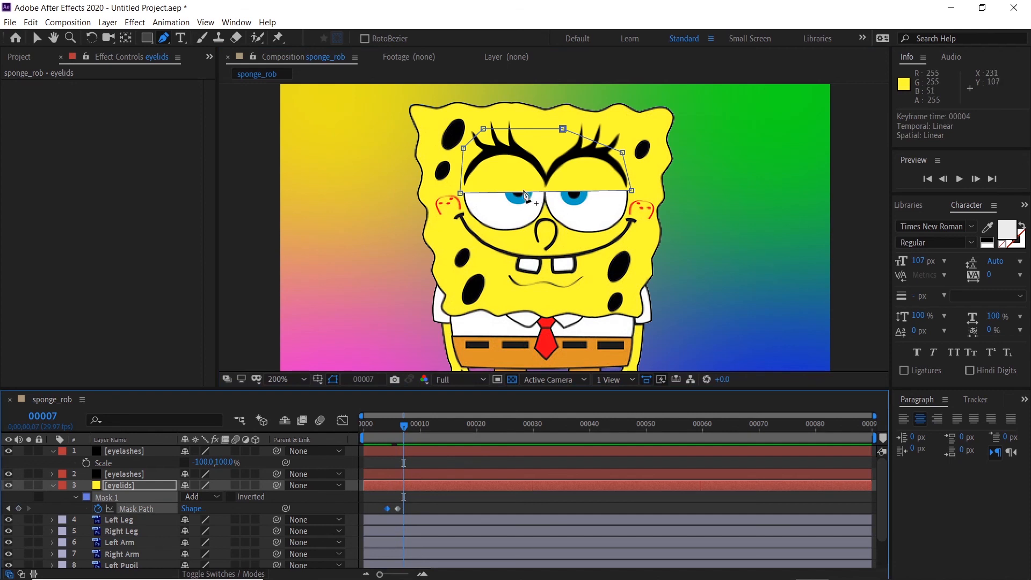
pyautogui.click(498, 192)
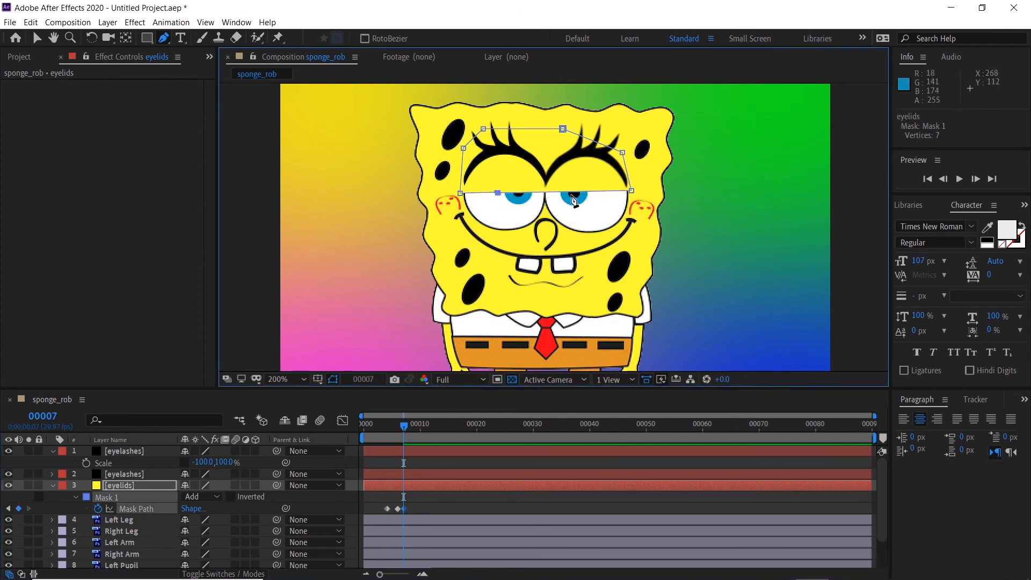
pyautogui.click(594, 191)
pyautogui.click(546, 191)
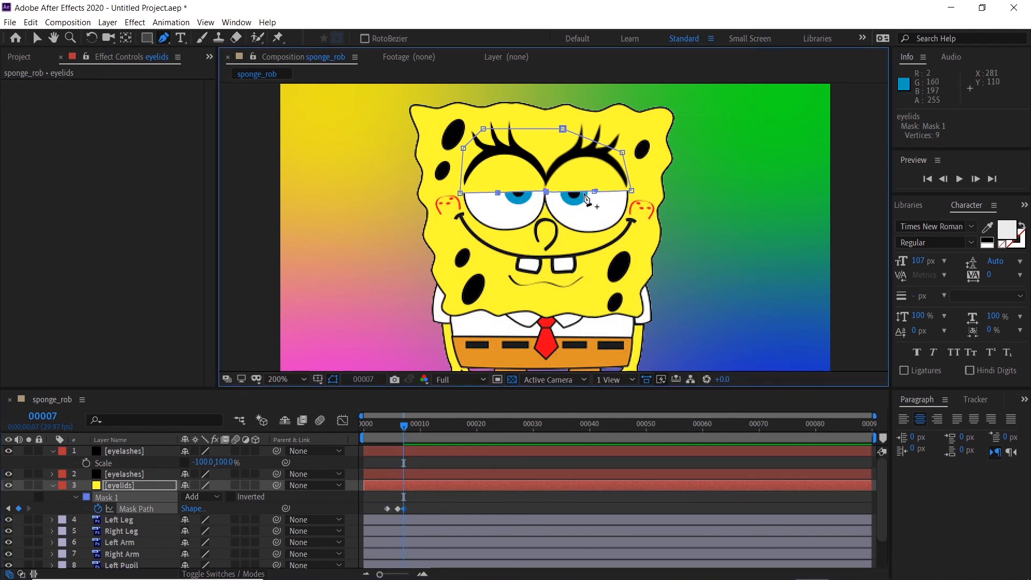
pyautogui.moveTo(595, 191); pyautogui.dragTo(596, 237)
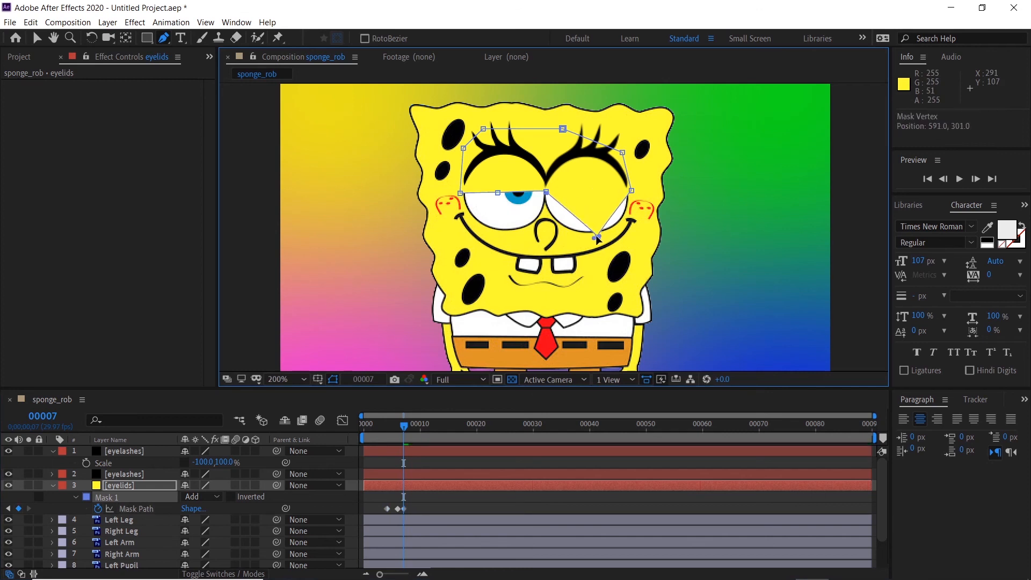
pyautogui.moveTo(546, 191); pyautogui.dragTo(546, 214)
pyautogui.moveTo(494, 193); pyautogui.dragTo(546, 212)
pyautogui.moveTo(598, 237); pyautogui.dragTo(625, 237)
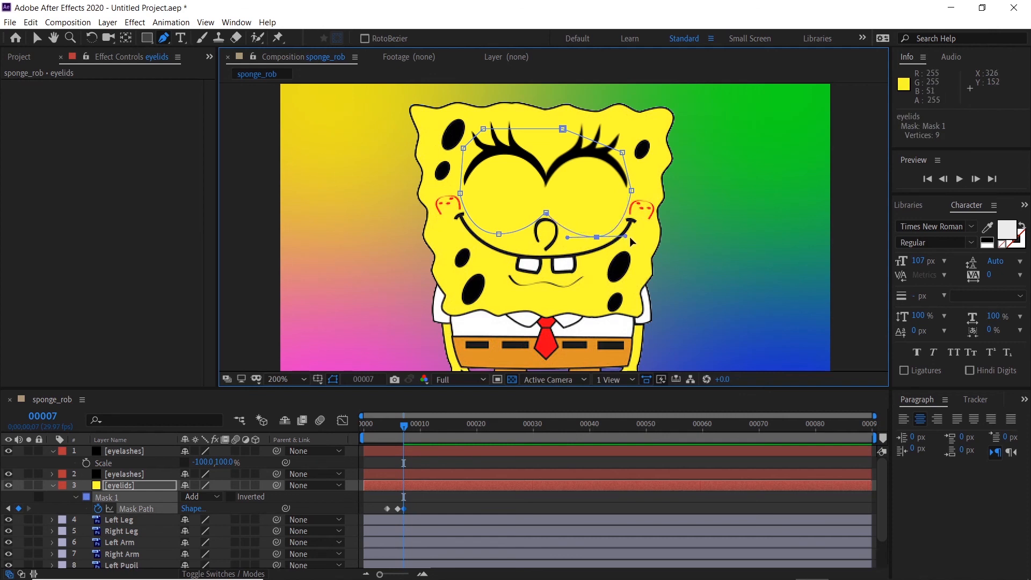
# Copy the half-closed eyelids Mask Path keyframe from frame 6 to frame 8.
pyautogui.click(153, 486)
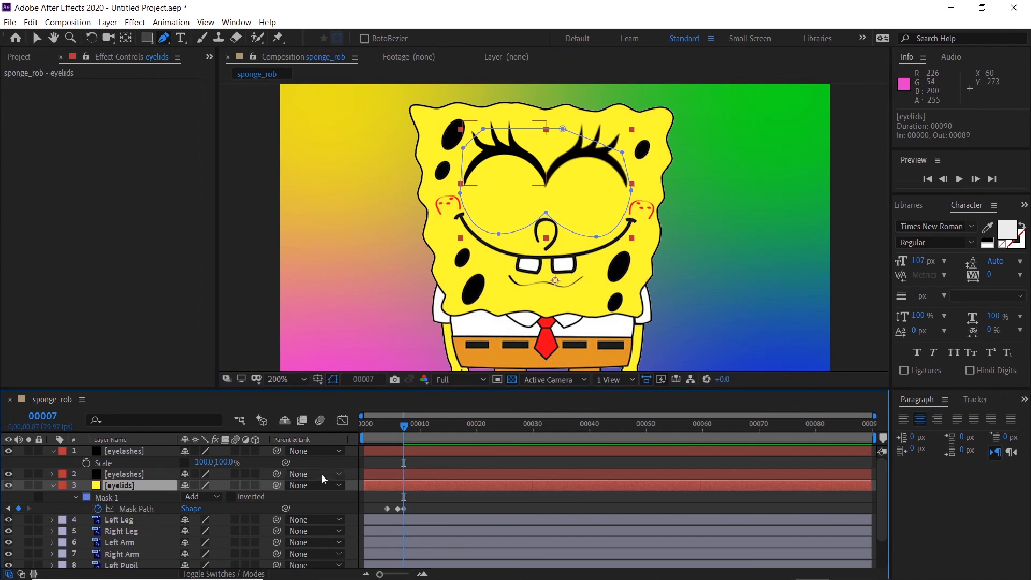
pyautogui.press('pagedown')
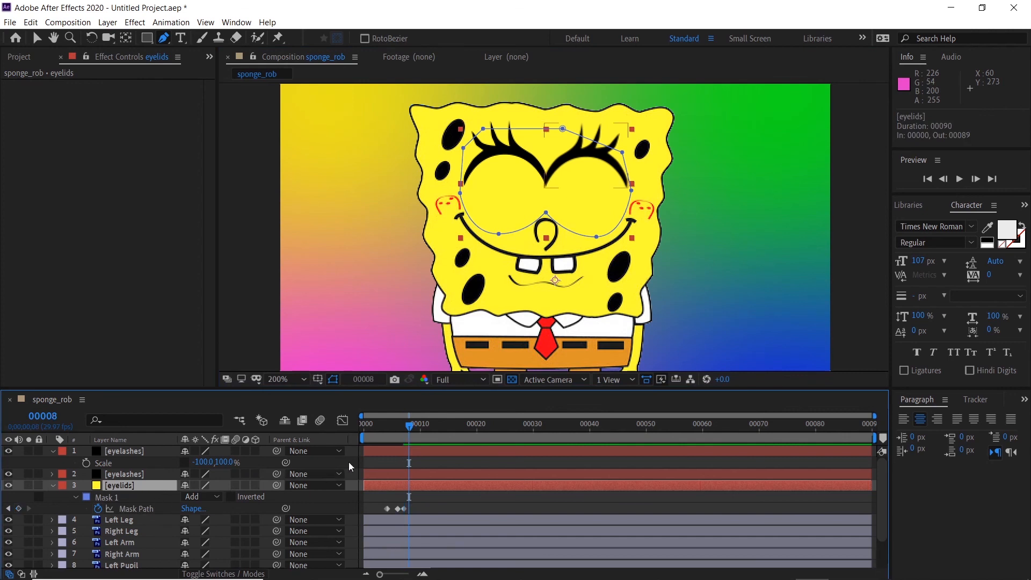
pyautogui.click(398, 509)
pyautogui.hotkey('ctrl', 'c')
pyautogui.hotkey('ctrl', 'v')
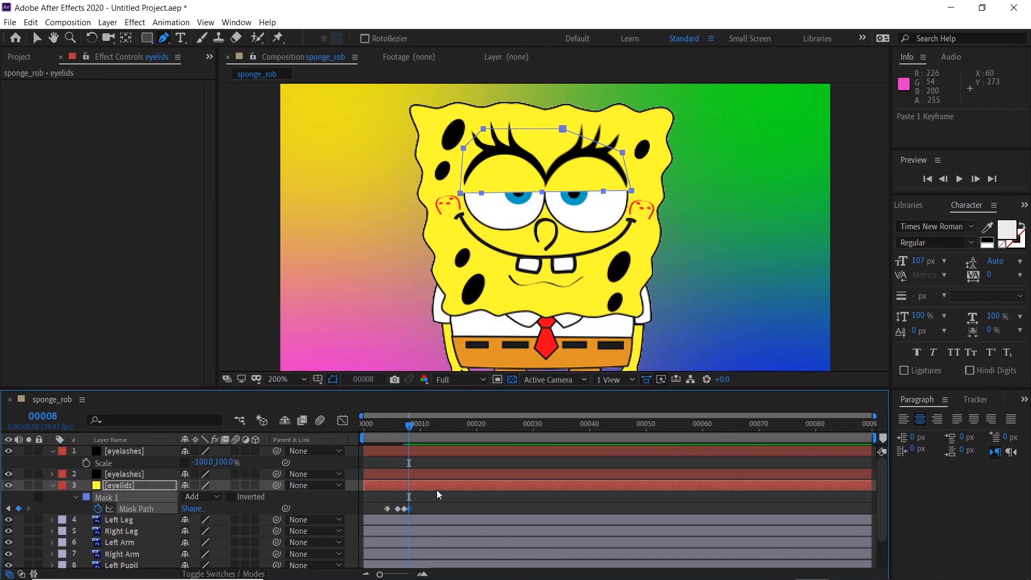
# Copy the open-eye Mask Path keyframe from frame 4 to frame 10.
pyautogui.press('pagedown')
pyautogui.press('pagedown')
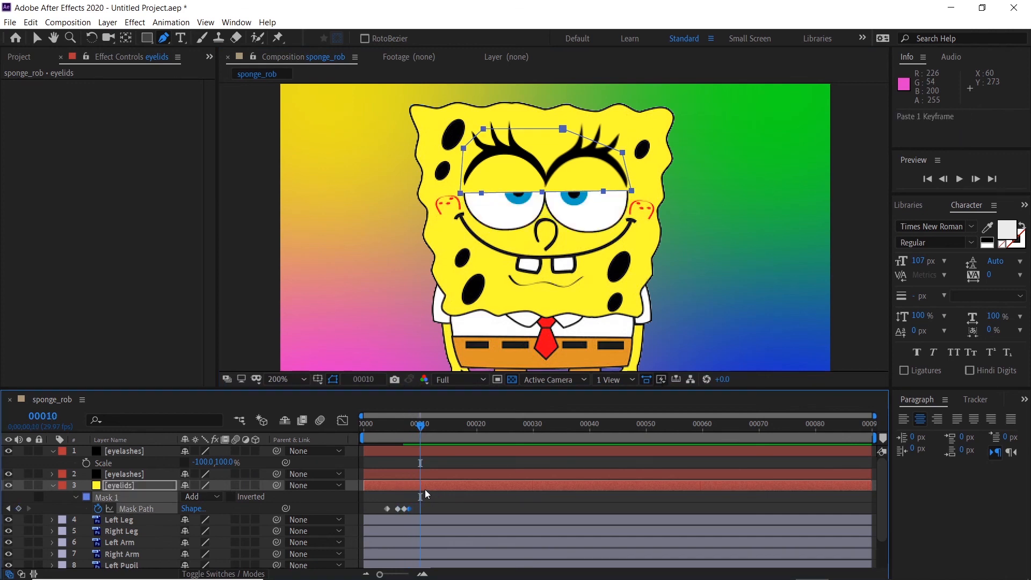
pyautogui.click(387, 509)
pyautogui.hotkey('ctrl', 'c')
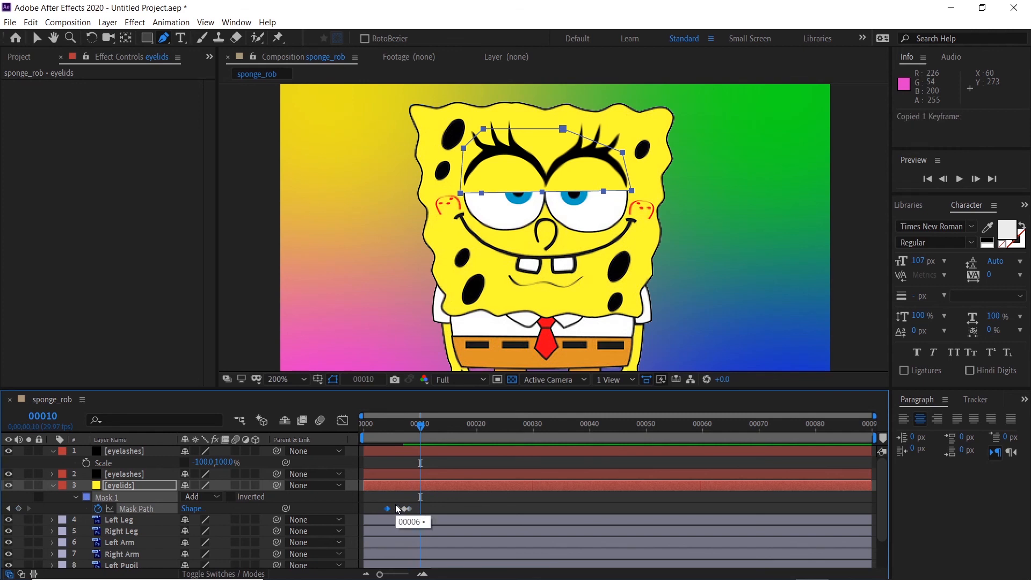
pyautogui.hotkey('ctrl', 'v')
# At frame 4, nudge the Left Pupil and Right Pupil layers together horizontally to position 245.0, 191.0.
pyautogui.moveTo(420, 425); pyautogui.dragTo(391, 428)
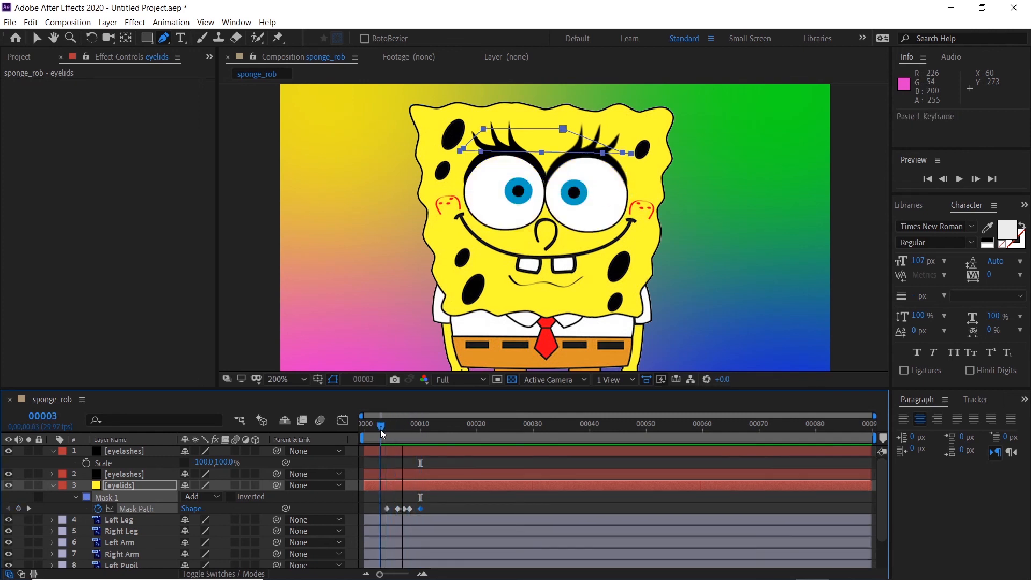
pyautogui.moveTo(382, 431); pyautogui.dragTo(387, 433)
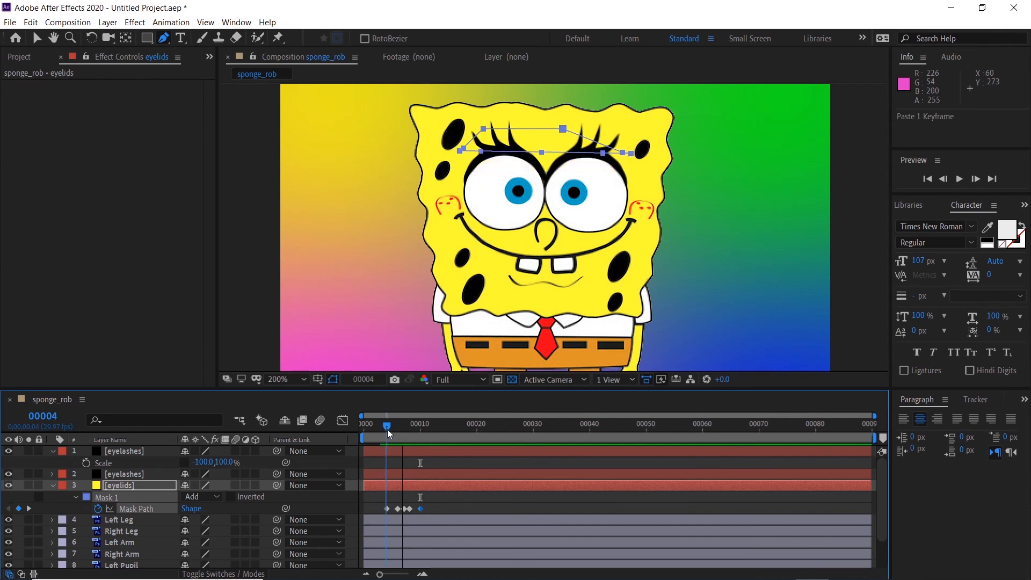
pyautogui.scroll(-3, 134, 533)
pyautogui.click(131, 521)
pyautogui.click(130, 531)
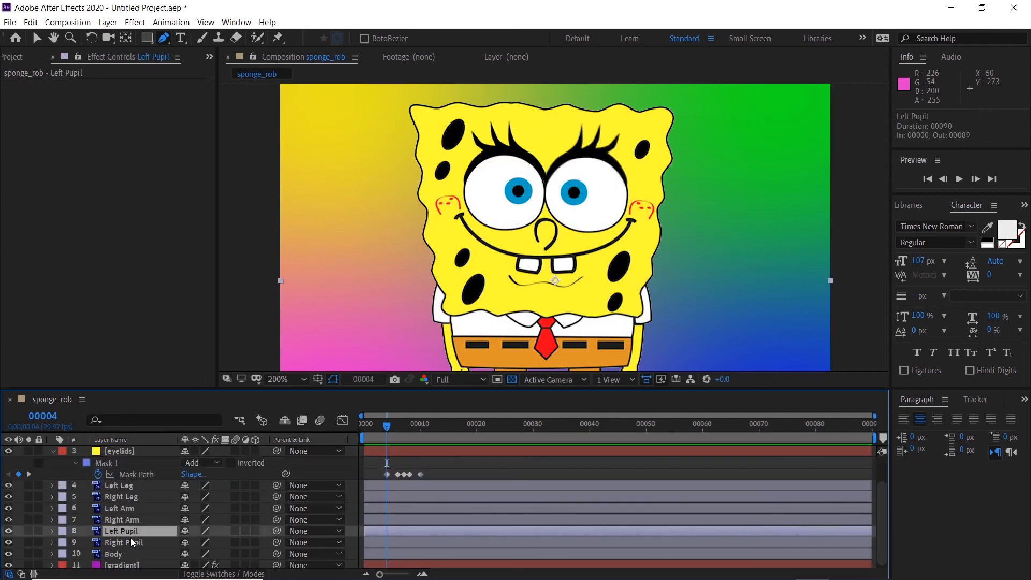
pyautogui.keyDown('shift'); pyautogui.click(131, 541); pyautogui.keyUp('shift')
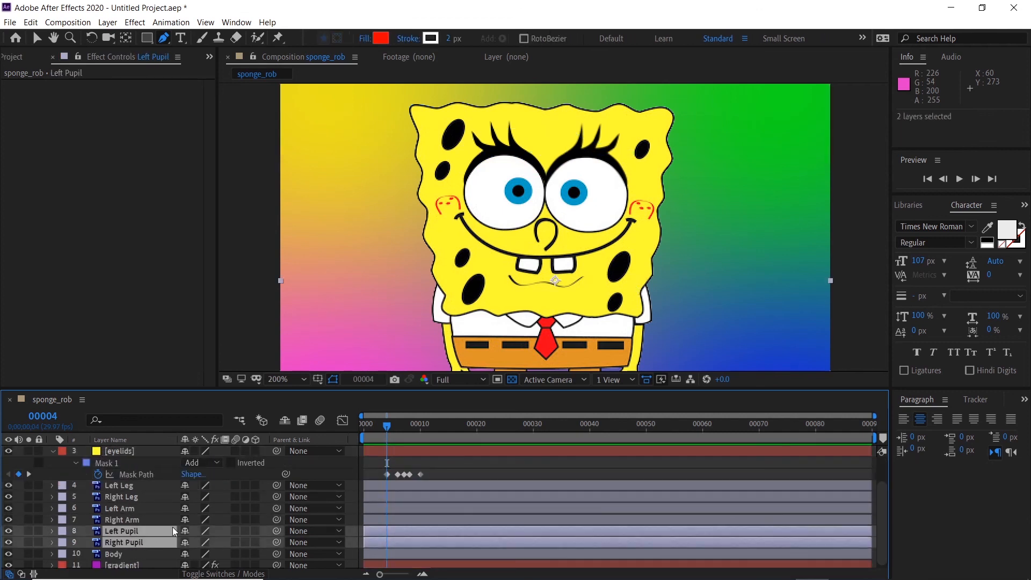
pyautogui.press('Left')
pyautogui.press('Left')
pyautogui.press('Left')
pyautogui.press('Left')
pyautogui.press('Left')
pyautogui.press('Left')
pyautogui.press('Left')
pyautogui.press('Left')
pyautogui.press('Left')
pyautogui.press('Left')
pyautogui.press('Left')
pyautogui.press('Left')
pyautogui.press('Left')
pyautogui.press('Left')
pyautogui.press('Left')
pyautogui.press('Right')
pyautogui.press('Right')
pyautogui.press('Right')
pyautogui.press('Right')
pyautogui.press('Right')
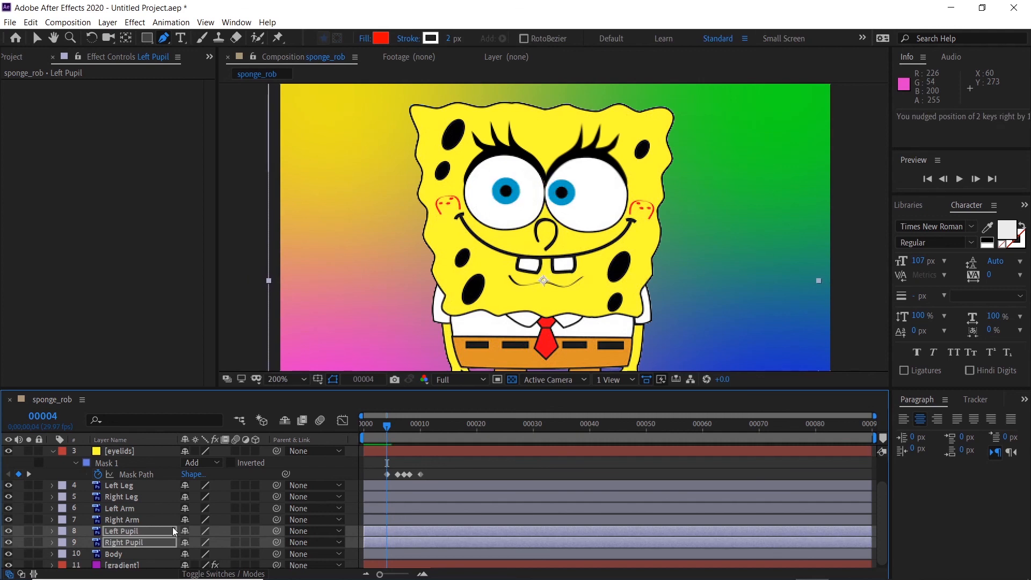
# Nudge only the Left Pupil layer farther toward the eye's outer edge, to position 222.0, 191.0.
pyautogui.click(137, 519)
pyautogui.click(134, 531)
pyautogui.hotkey('shift', 'Left')
pyautogui.hotkey('shift', 'Left')
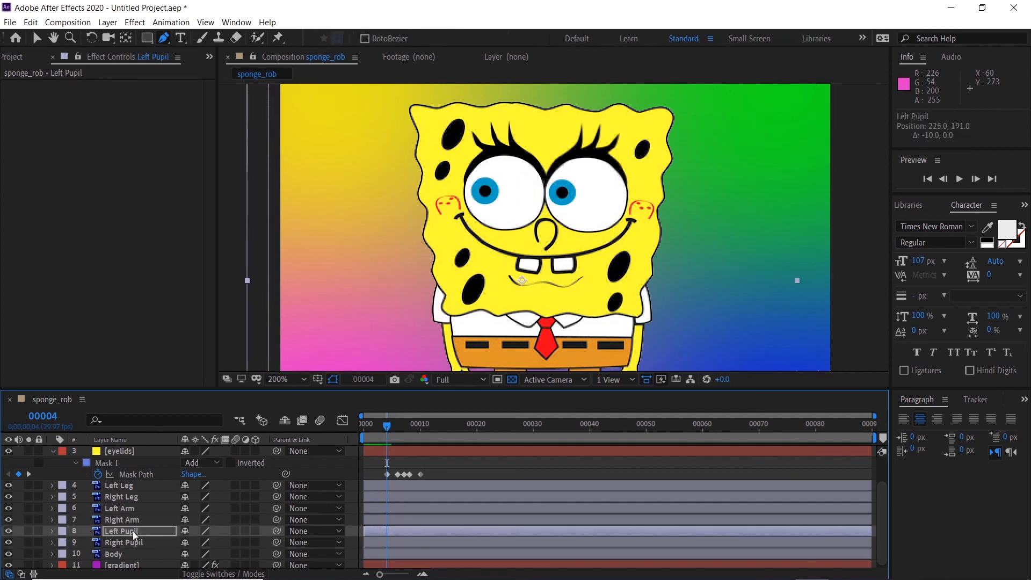
pyautogui.press('Left')
pyautogui.press('Left')
pyautogui.press('Left')
pyautogui.press('Right')
# Add Position keyframes at frame 7 on both the Left Pupil and Right Pupil layers, keeping their current positions.
pyautogui.keyDown('shift'); pyautogui.click(114, 540); pyautogui.keyUp('shift')
pyautogui.press('p')
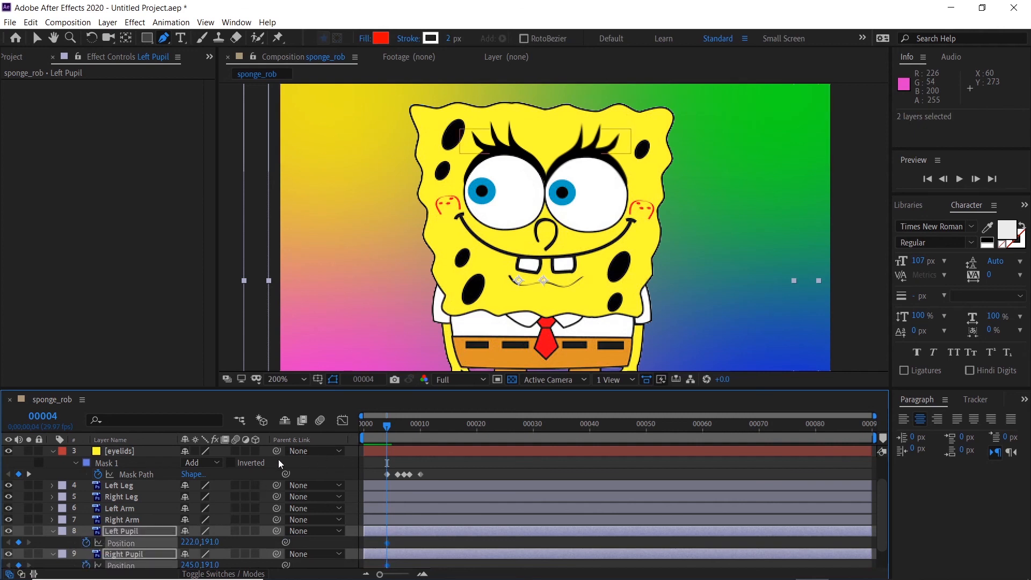
pyautogui.press('pagedown')
pyautogui.press('pagedown')
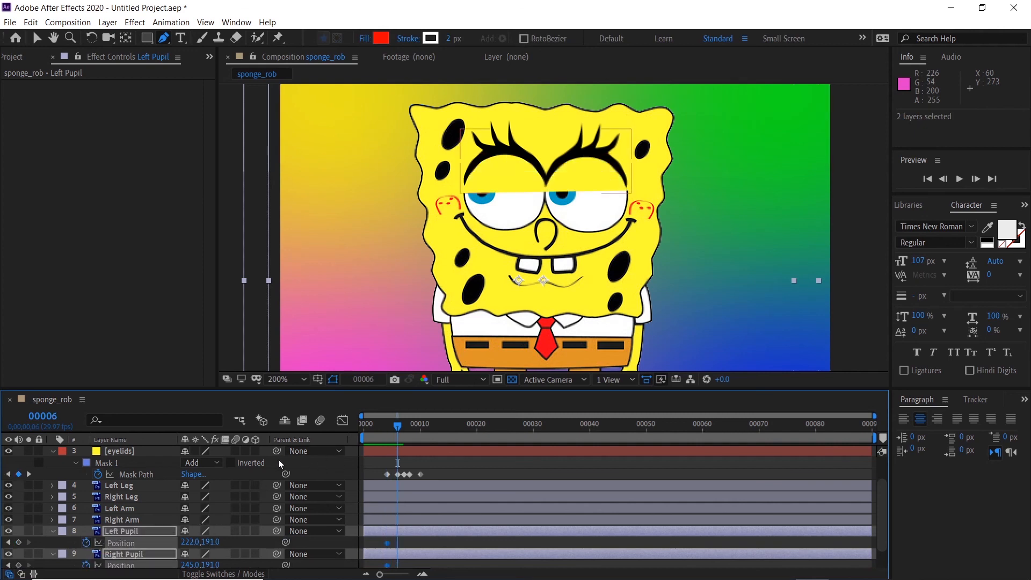
pyautogui.press('pagedown')
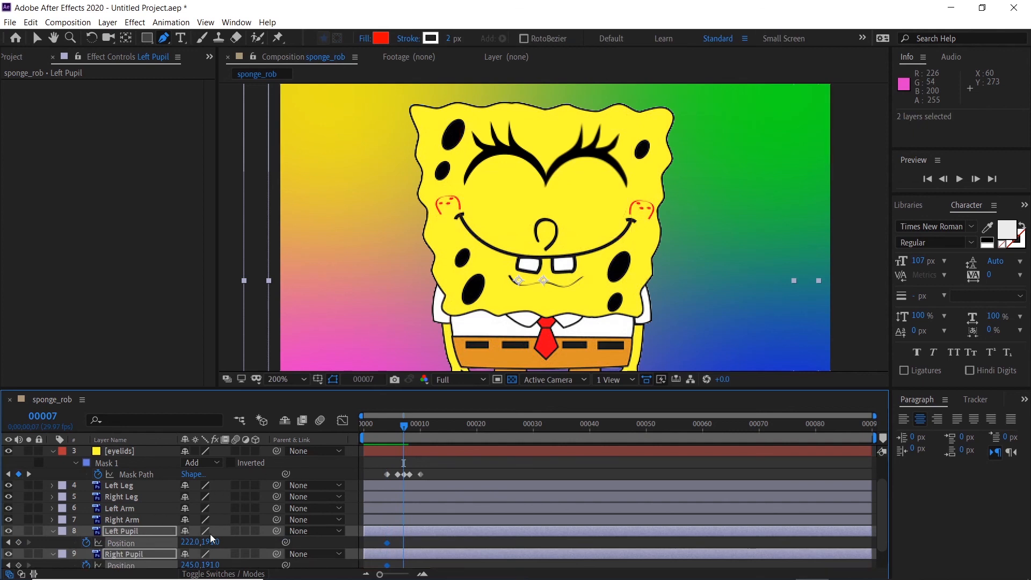
pyautogui.click(19, 544)
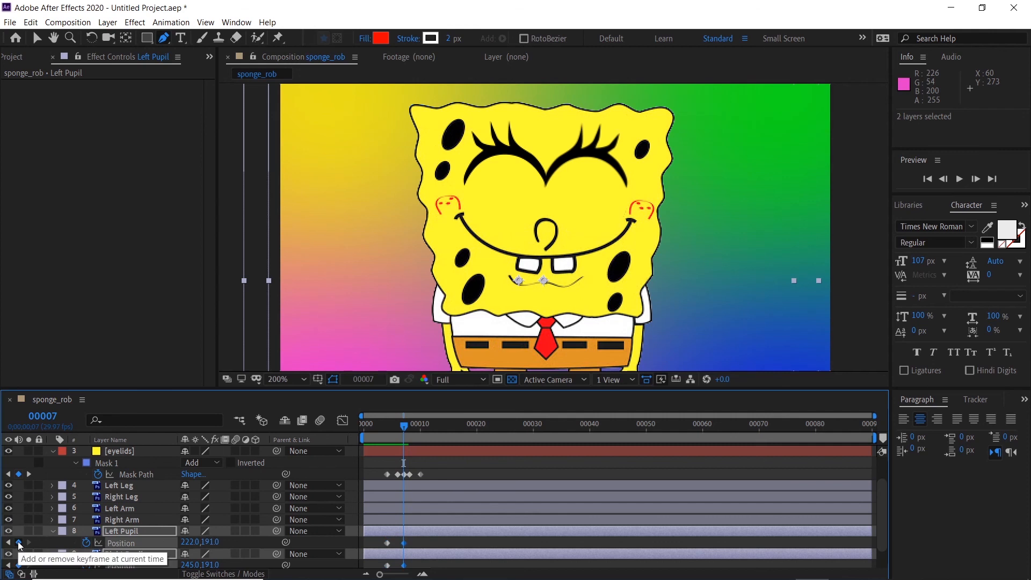
# At frame 8, nudge both pupils horizontally together, placing Left Pupil at 264.5, 191.0 and Right Pupil at 287.5, 191.0.
pyautogui.press('pagedown')
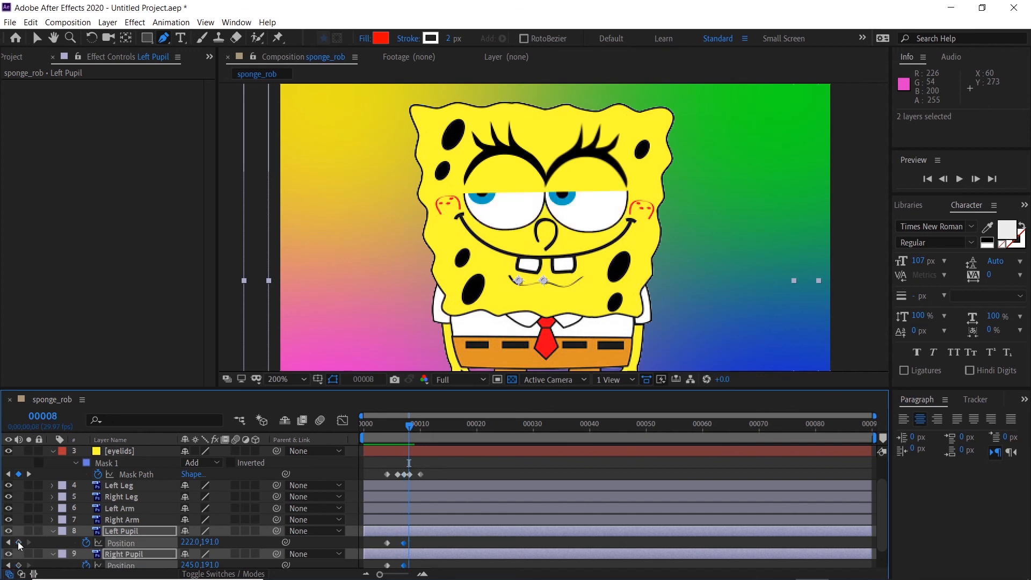
pyautogui.press('Right')
pyautogui.press('Right')
pyautogui.press('Right')
pyautogui.press('Right')
pyautogui.press('Right')
pyautogui.press('Right')
pyautogui.press('Right')
pyautogui.press('Right')
pyautogui.press('Right')
pyautogui.press('Right')
pyautogui.press('Right')
pyautogui.press('Right')
pyautogui.press('Right')
pyautogui.press('Right')
pyautogui.press('Right')
pyautogui.press('Right')
pyautogui.press('Right')
pyautogui.press('Right')
pyautogui.press('Right')
pyautogui.press('Right')
pyautogui.press('Right')
pyautogui.press('Right')
pyautogui.press('Right')
pyautogui.press('Right')
pyautogui.press('Right')
pyautogui.press('Right')
pyautogui.press('Right')
pyautogui.press('Right')
pyautogui.press('Right')
pyautogui.press('Right')
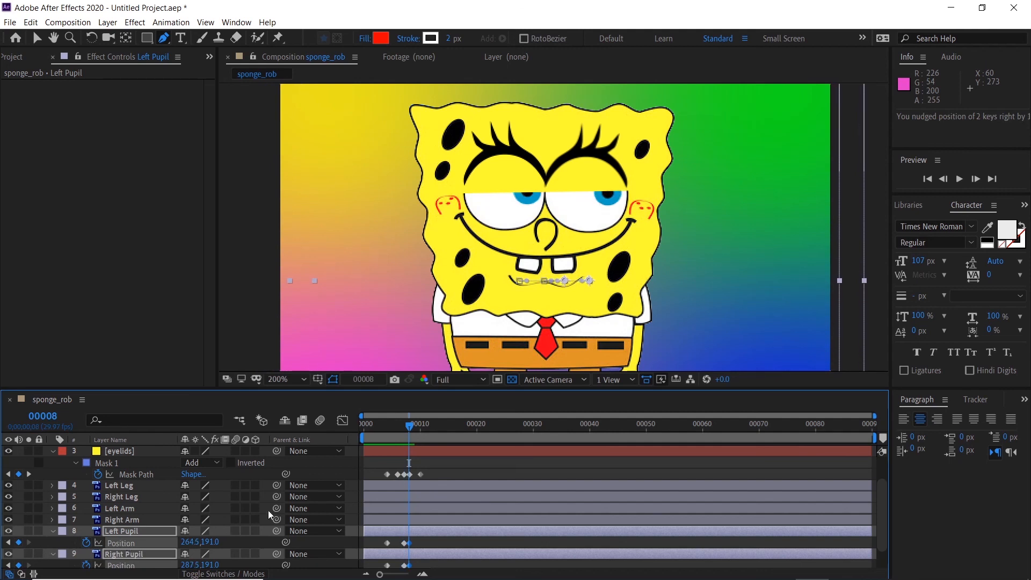
# Duplicate the five eyelids Mask Path keyframes starting at frame 17 and extend the work area to end at frame 26.
pyautogui.moveTo(409, 424); pyautogui.dragTo(460, 425)
pyautogui.press('n')
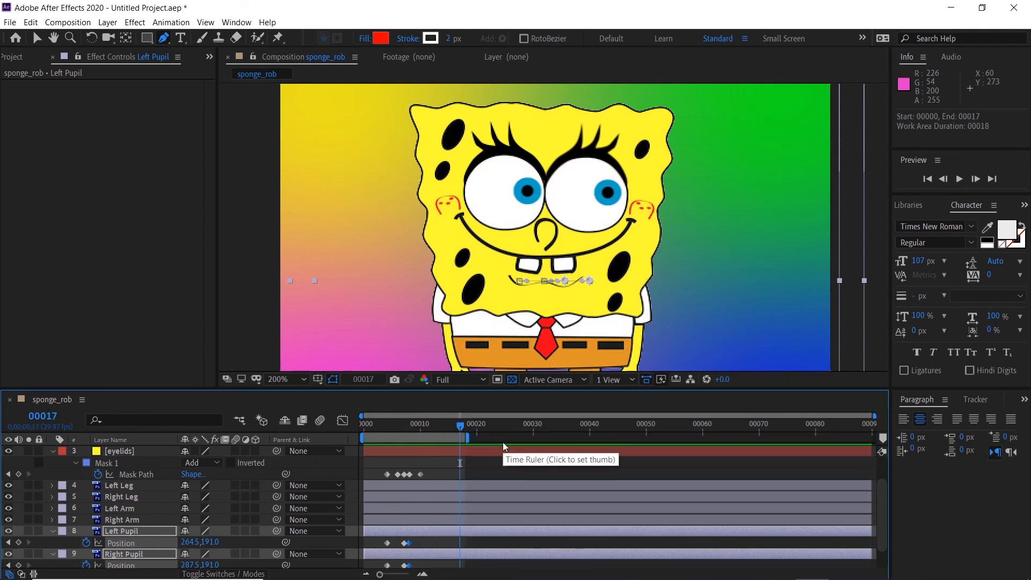
pyautogui.scroll(3, 504, 446)
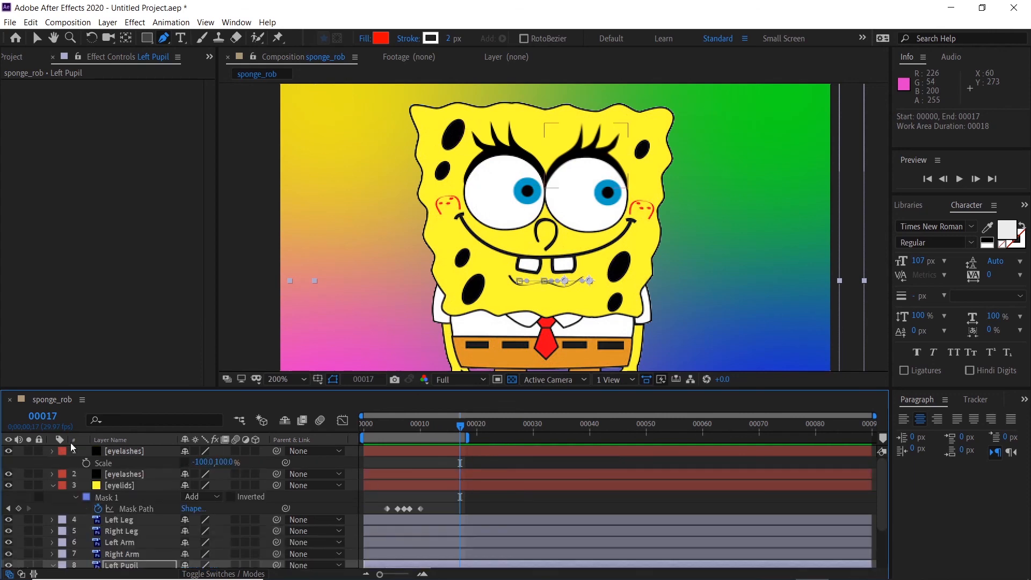
pyautogui.click(52, 450)
pyautogui.moveTo(328, 389); pyautogui.dragTo(328, 349)
pyautogui.moveTo(434, 452); pyautogui.dragTo(385, 457)
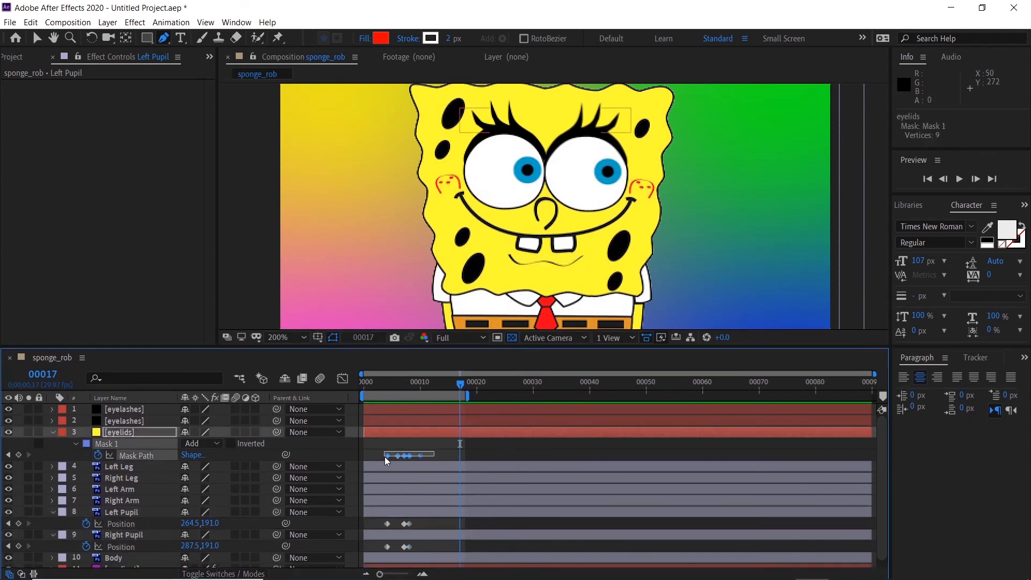
pyautogui.hotkey('ctrl', 'c')
pyautogui.hotkey('ctrl', 'v')
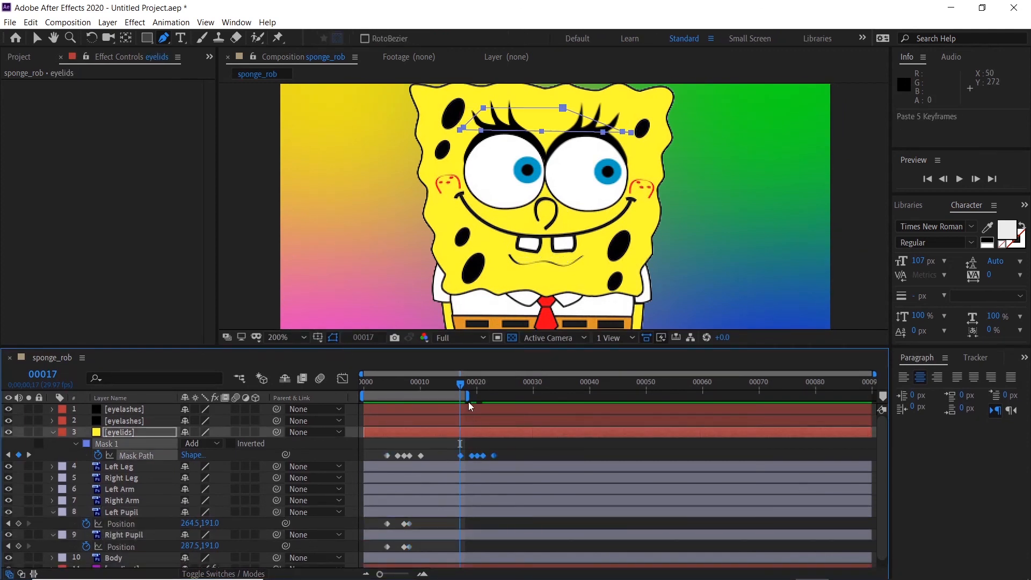
pyautogui.moveTo(466, 395); pyautogui.dragTo(519, 396)
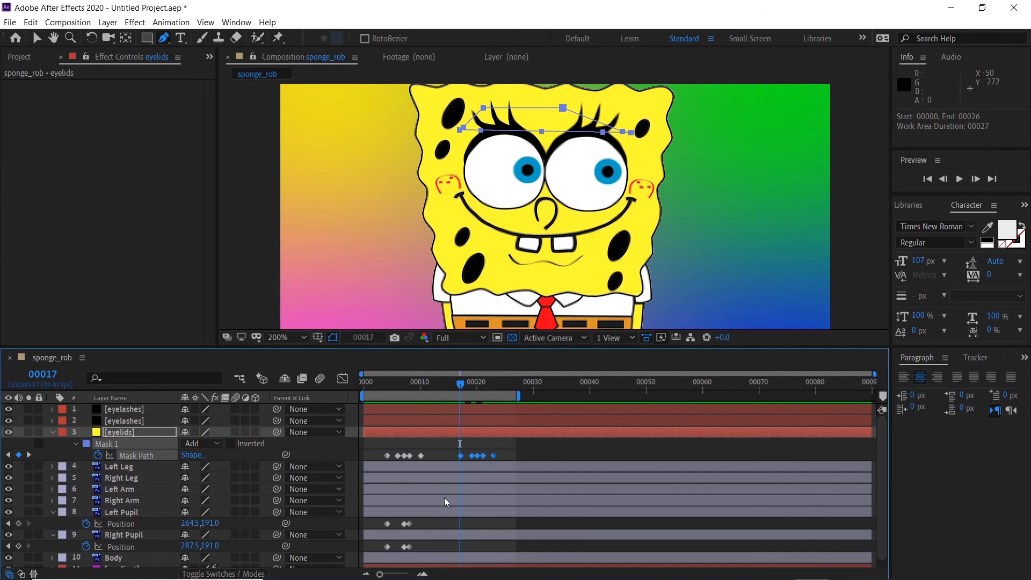
# Add Position keyframes at frame 20 on Left Pupil and Right Pupil, keeping their positions, and advance the current time to frame 21.
pyautogui.press('pagedown')
pyautogui.press('pagedown')
pyautogui.press('pagedown')
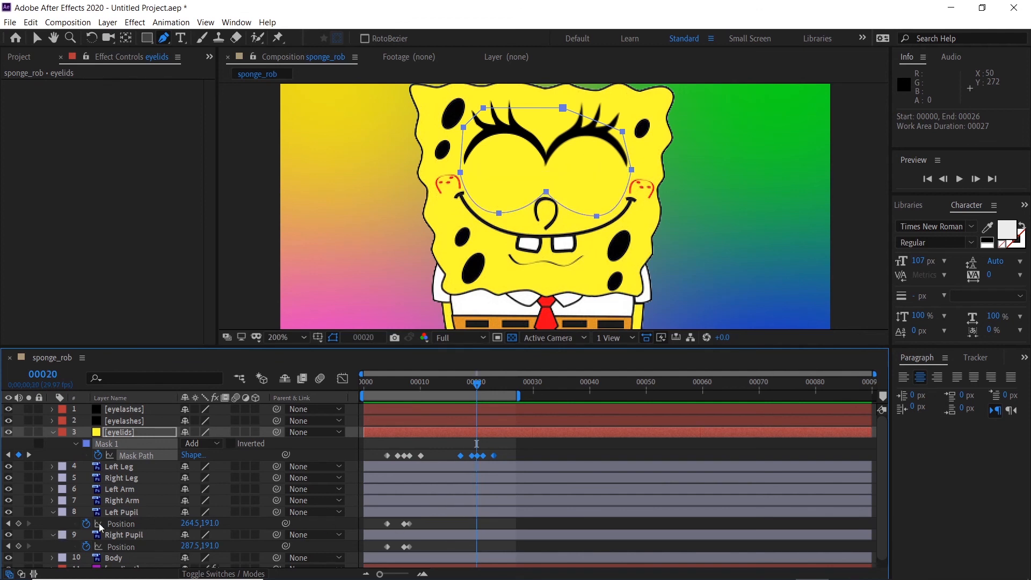
pyautogui.click(130, 513)
pyautogui.keyDown('ctrl'); pyautogui.click(129, 536); pyautogui.keyUp('ctrl')
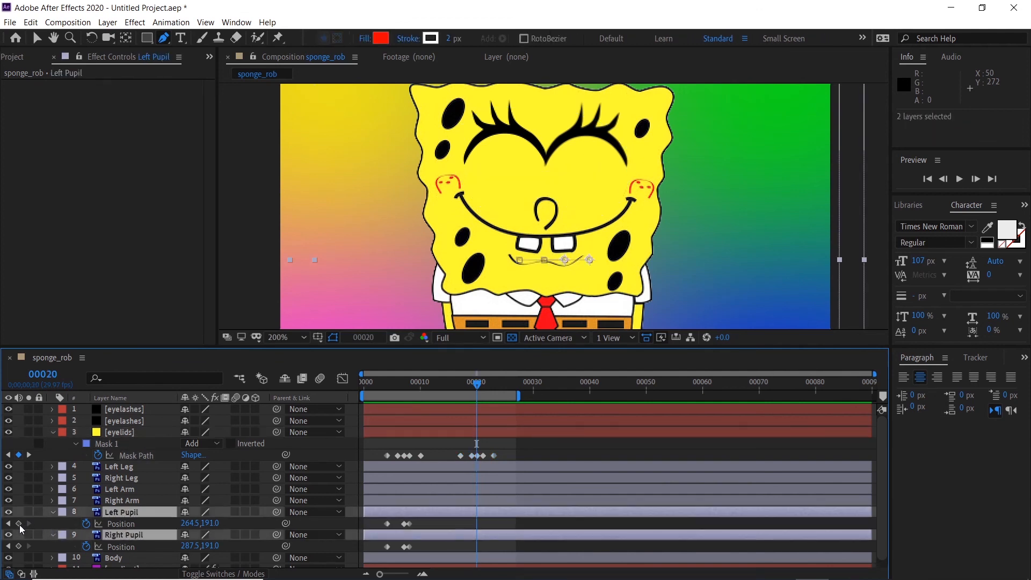
pyautogui.click(21, 525)
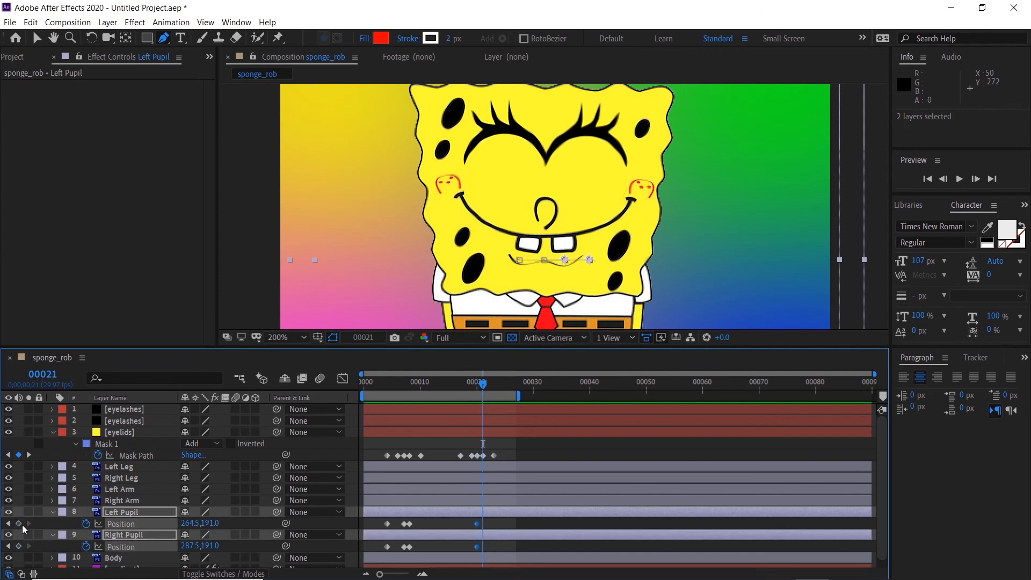
pyautogui.press('pagedown')
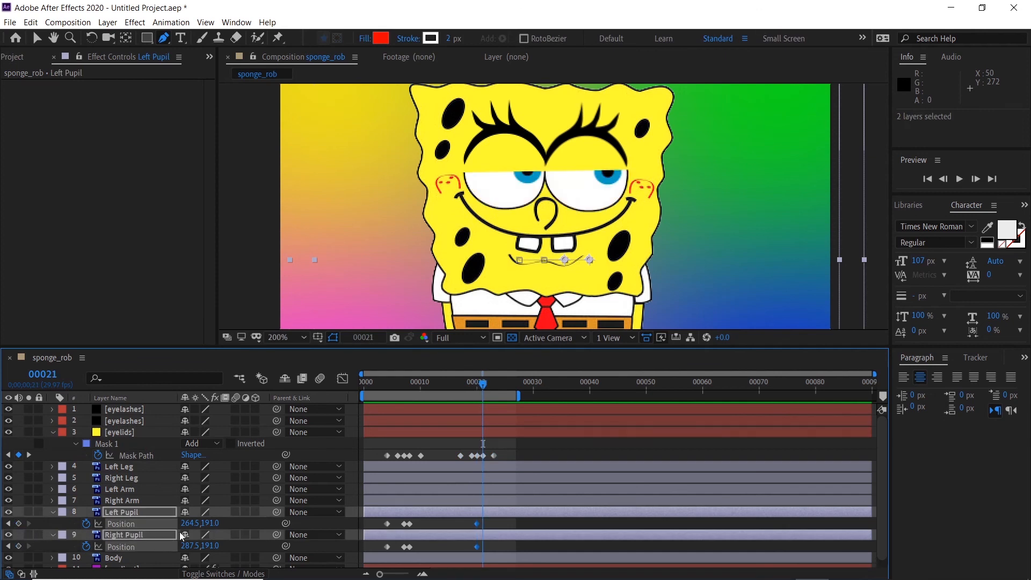
# Try to copy the frame 4 Position keyframes of both pupil layers to frame 21 in one go.
pyautogui.moveTo(379, 522); pyautogui.dragTo(390, 550)
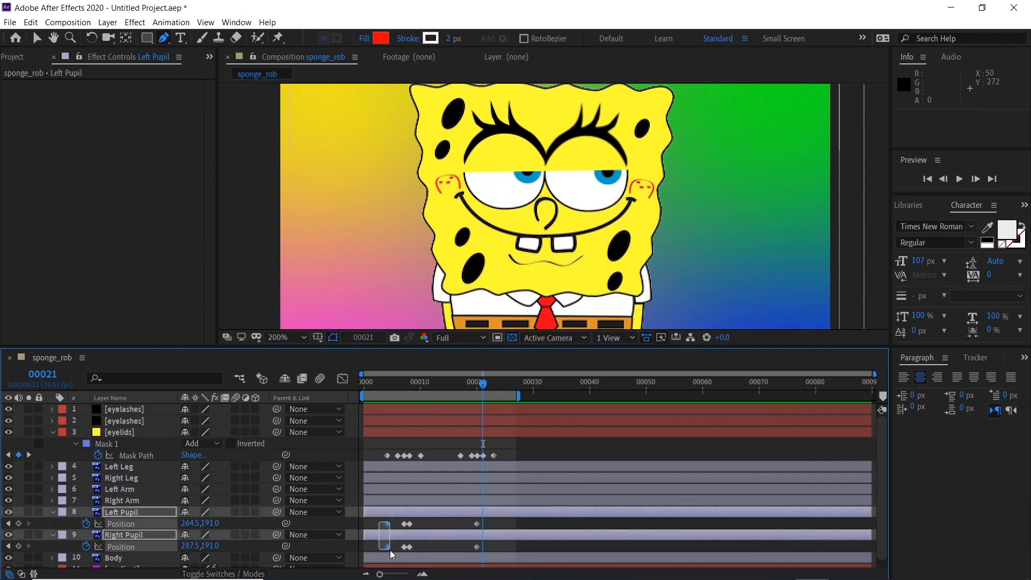
pyautogui.click(389, 523)
pyautogui.hotkey('ctrl', 'c')
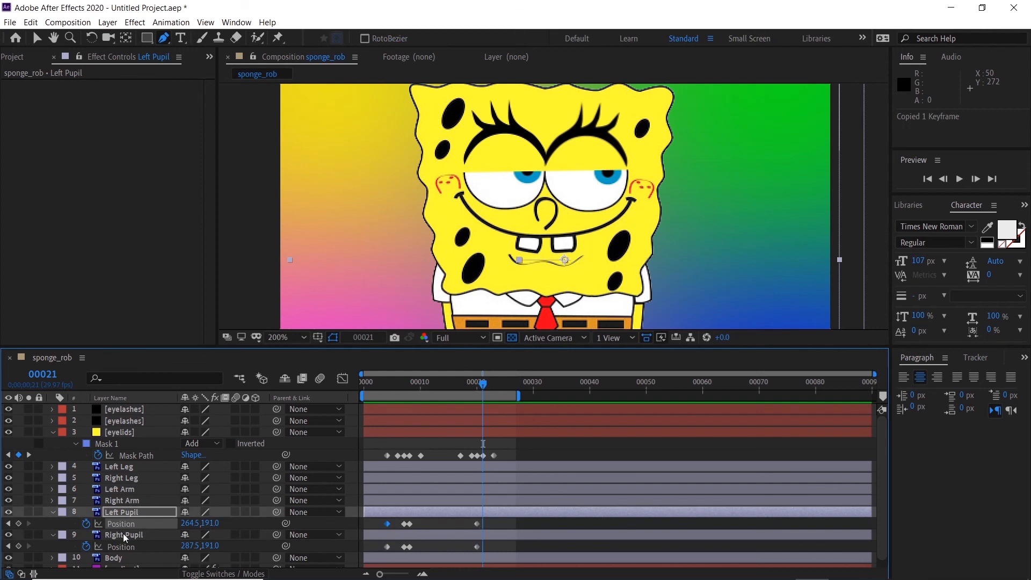
pyautogui.keyDown('shift'); pyautogui.click(388, 547); pyautogui.keyUp('shift')
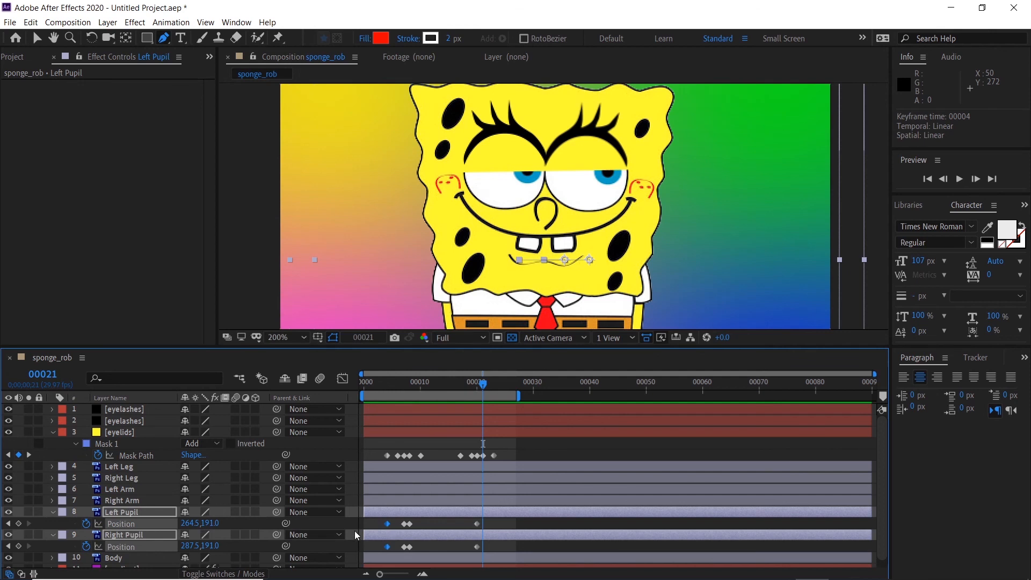
pyautogui.hotkey('ctrl', 'c')
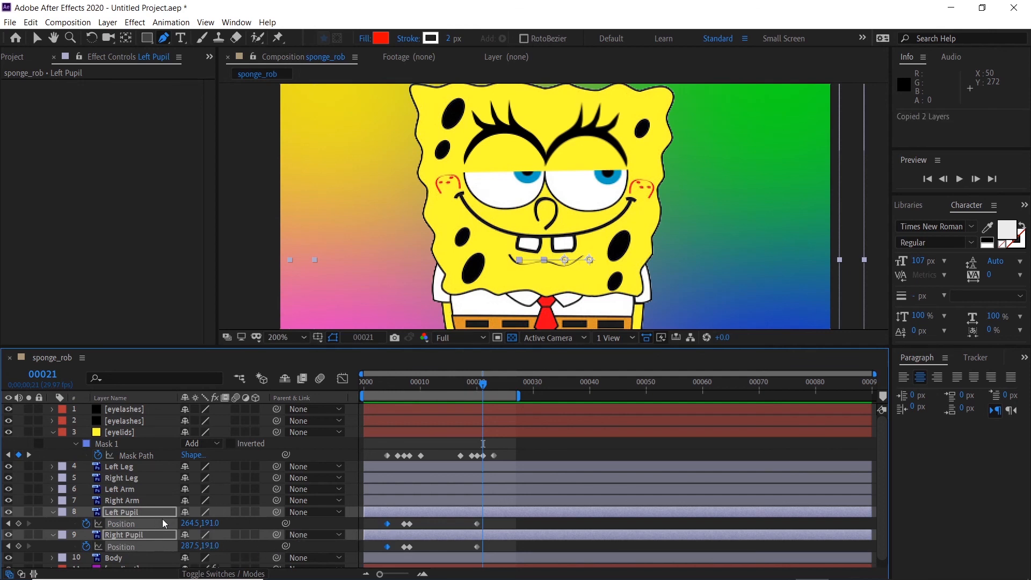
pyautogui.hotkey('ctrl', 'v')
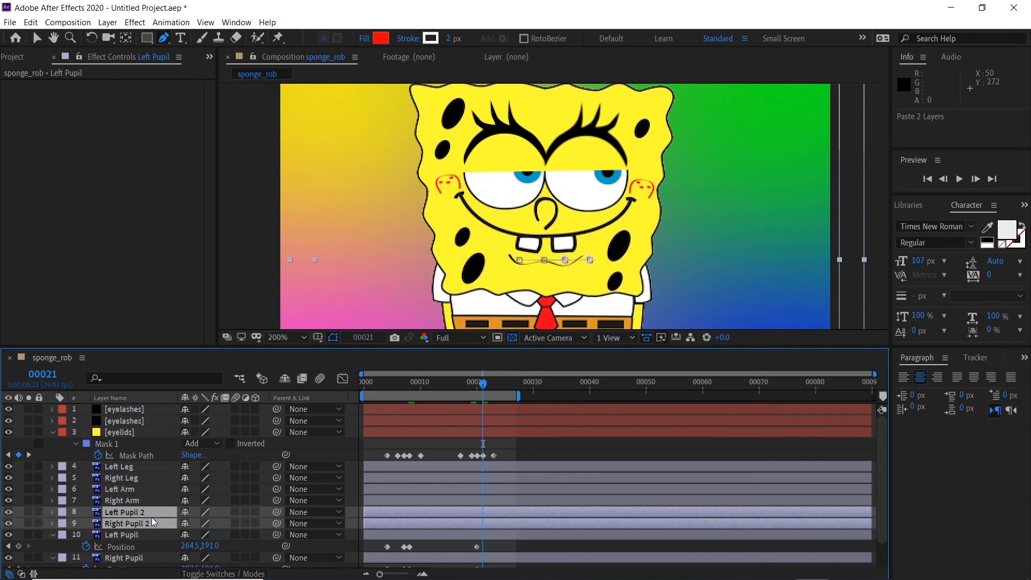
pyautogui.hotkey('ctrl', 'z')
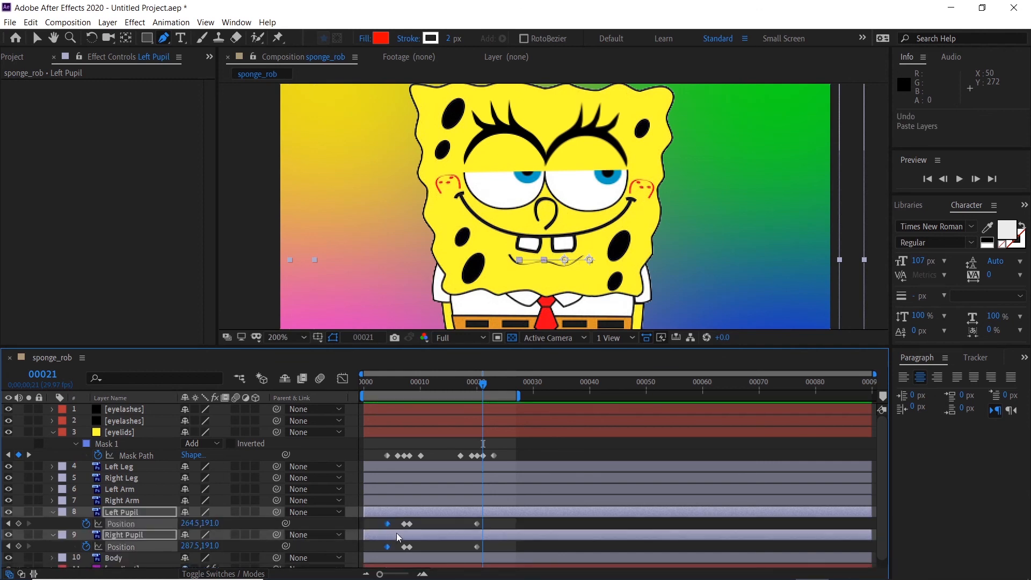
pyautogui.click(424, 524)
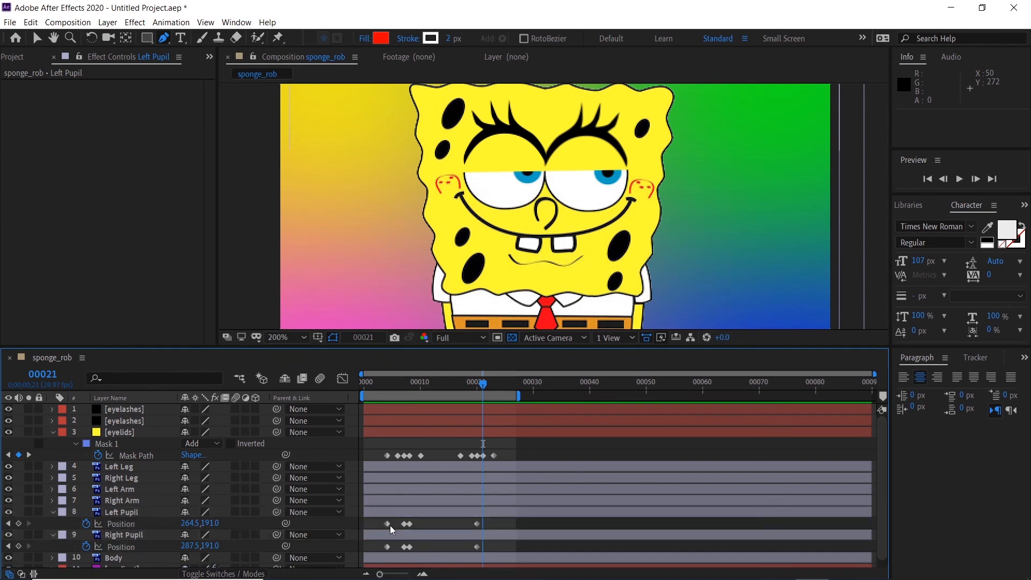
# Copy the frame 4 Position keyframes of Left Pupil and Right Pupil individually to frame 21 and preview the animation.
pyautogui.moveTo(387, 524)
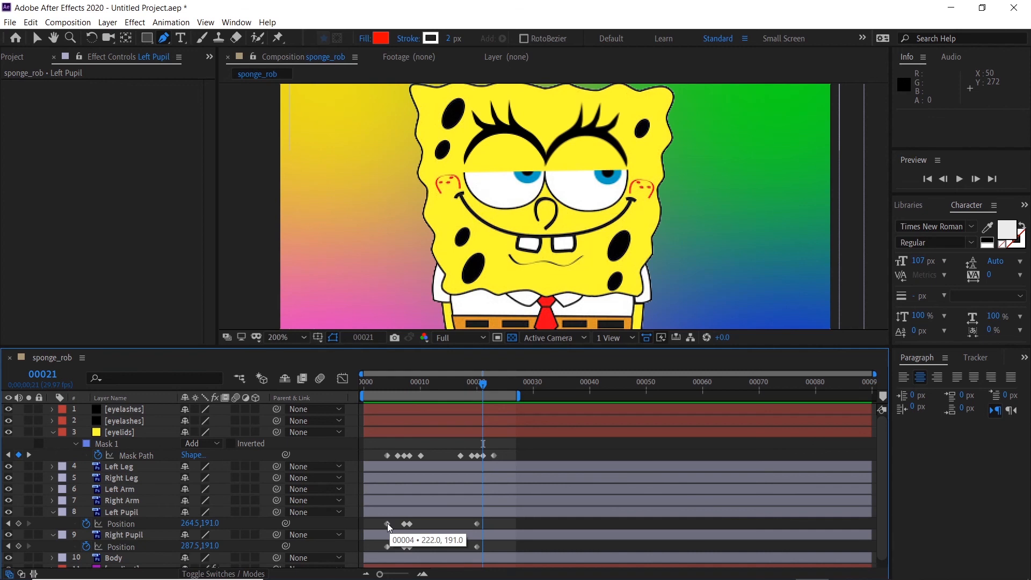
pyautogui.click(387, 524)
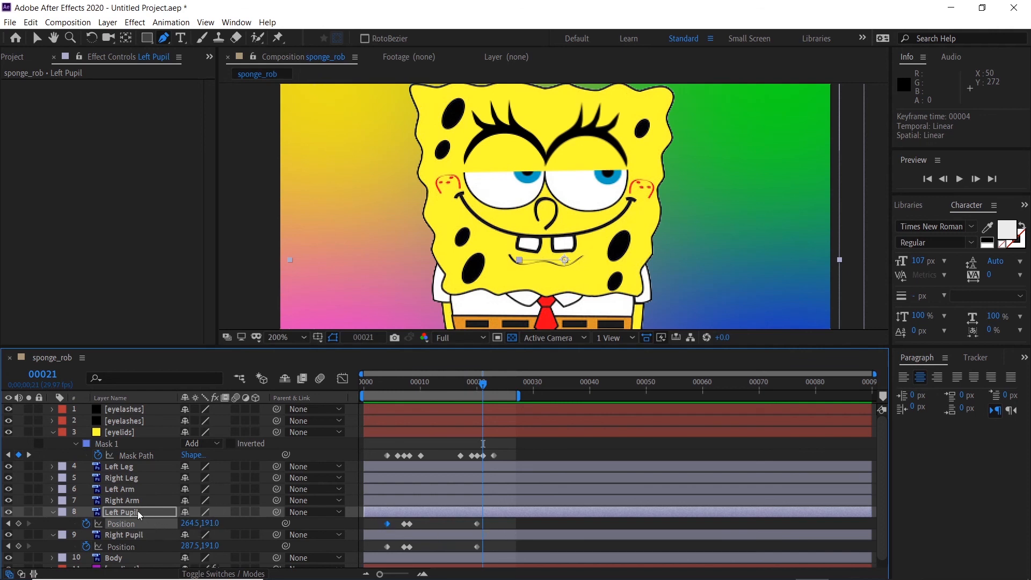
pyautogui.hotkey('ctrl', 'v')
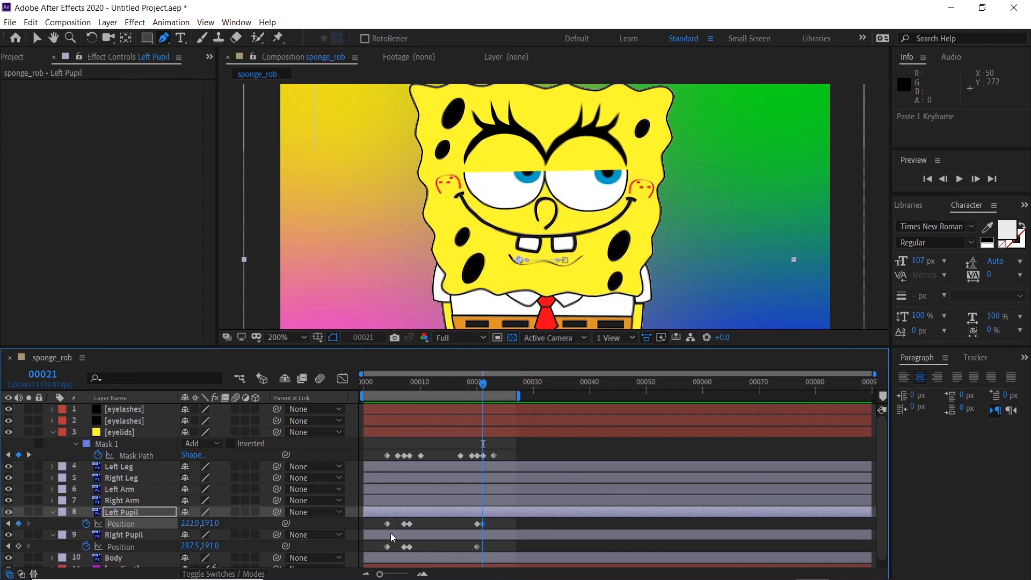
pyautogui.click(388, 546)
pyautogui.hotkey('ctrl', 'v')
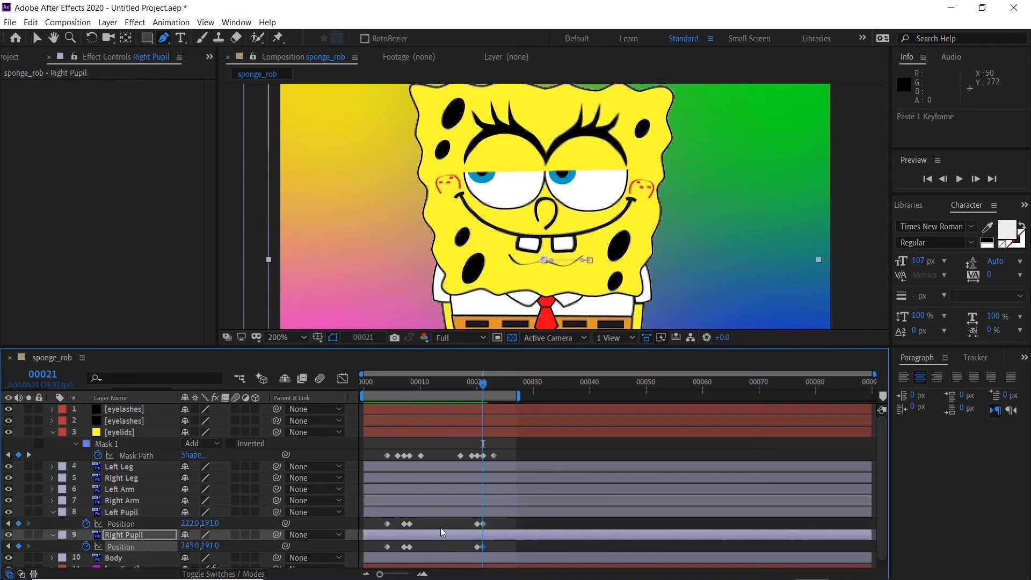
pyautogui.press('space')
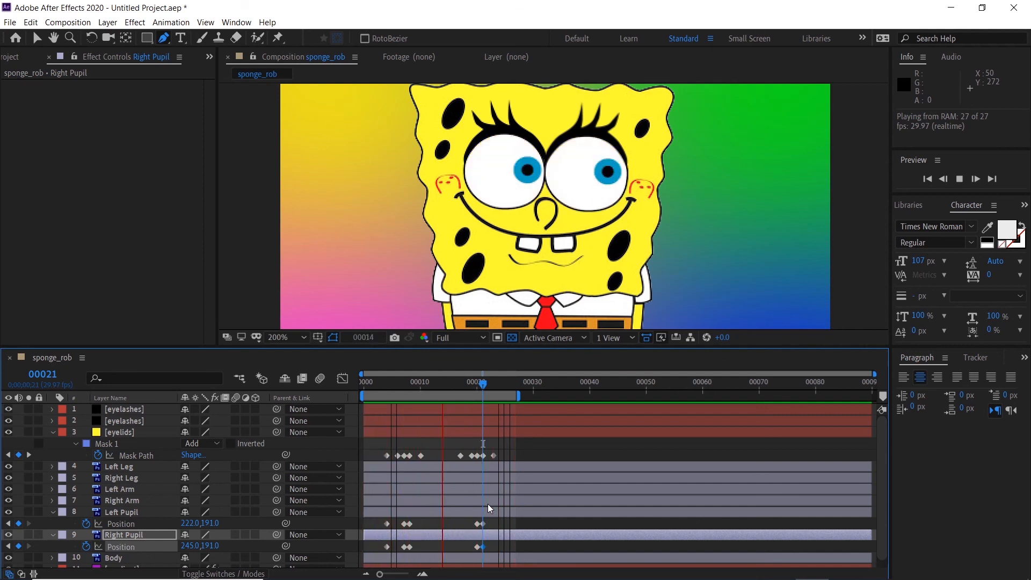
pyautogui.press('space')
# Start Rotation keyframing on the Left Arm layer at frame 10.
pyautogui.moveTo(454, 386); pyautogui.dragTo(420, 385)
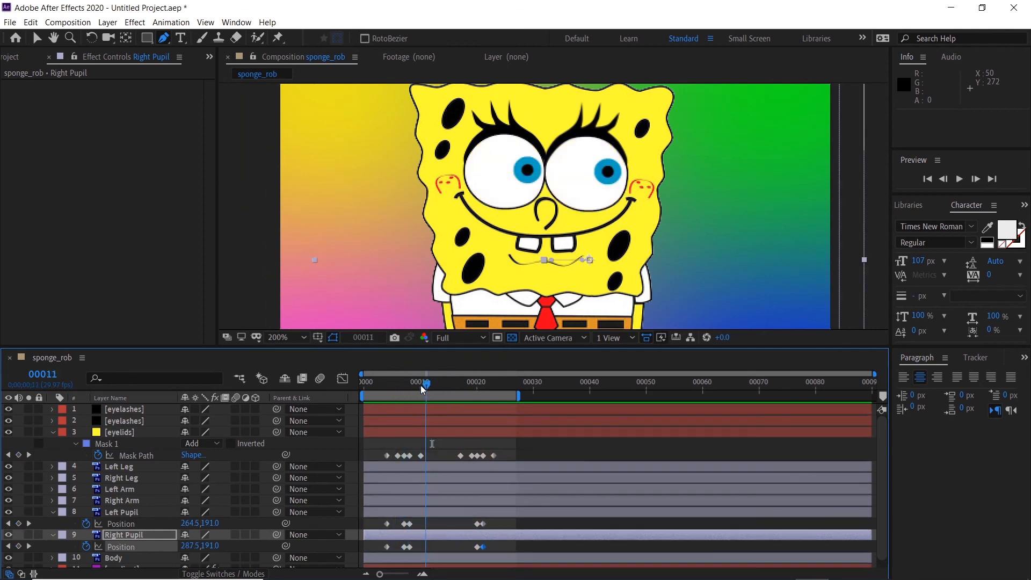
pyautogui.click(122, 489)
pyautogui.press('r')
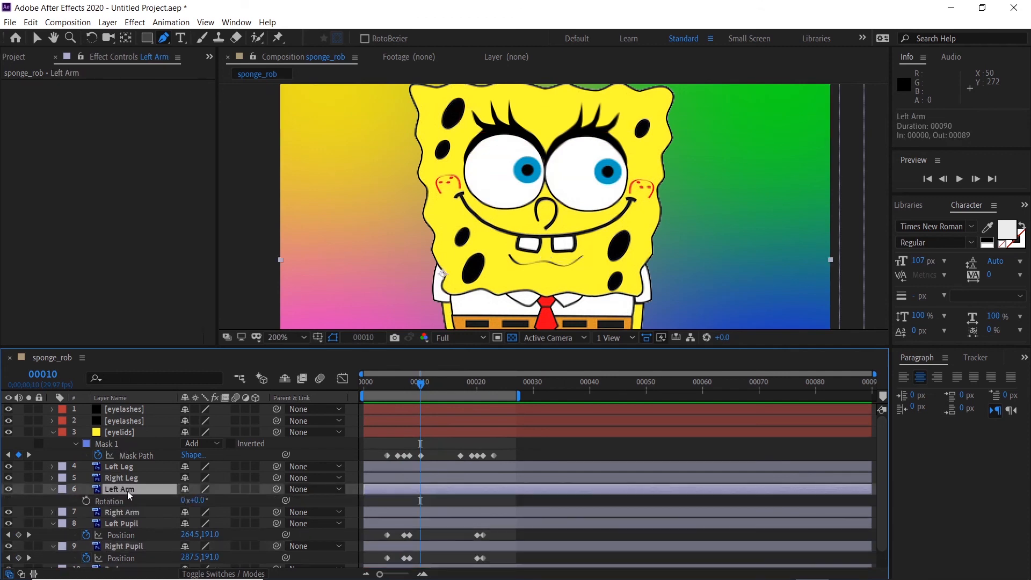
pyautogui.click(86, 500)
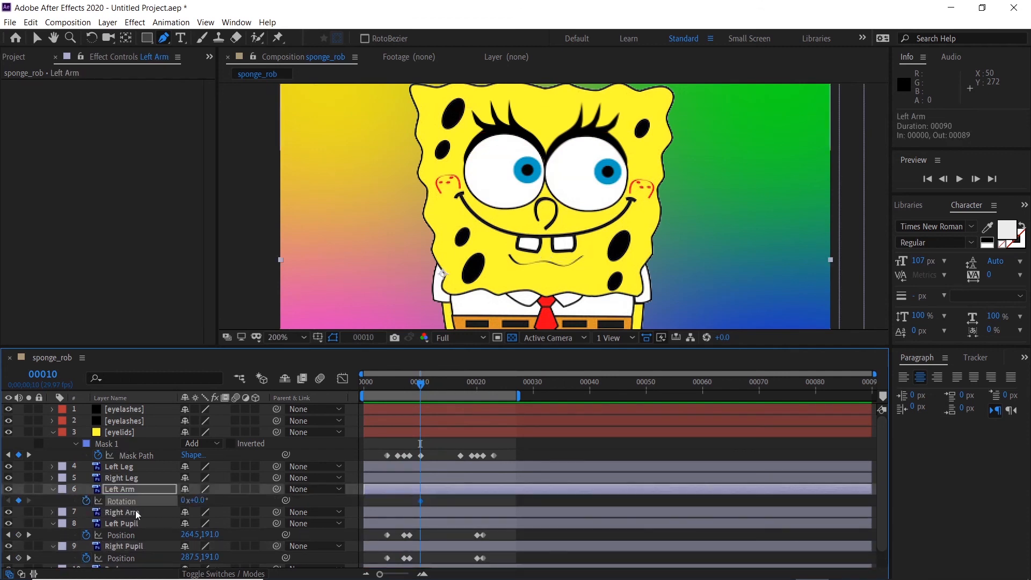
# At frame 14, set the Left Arm layer's Rotation to 95° so the arm swings out sideways.
pyautogui.press('pagedown')
pyautogui.press('pagedown')
pyautogui.press('pagedown')
pyautogui.press('pagedown')
pyautogui.press('pagedown')
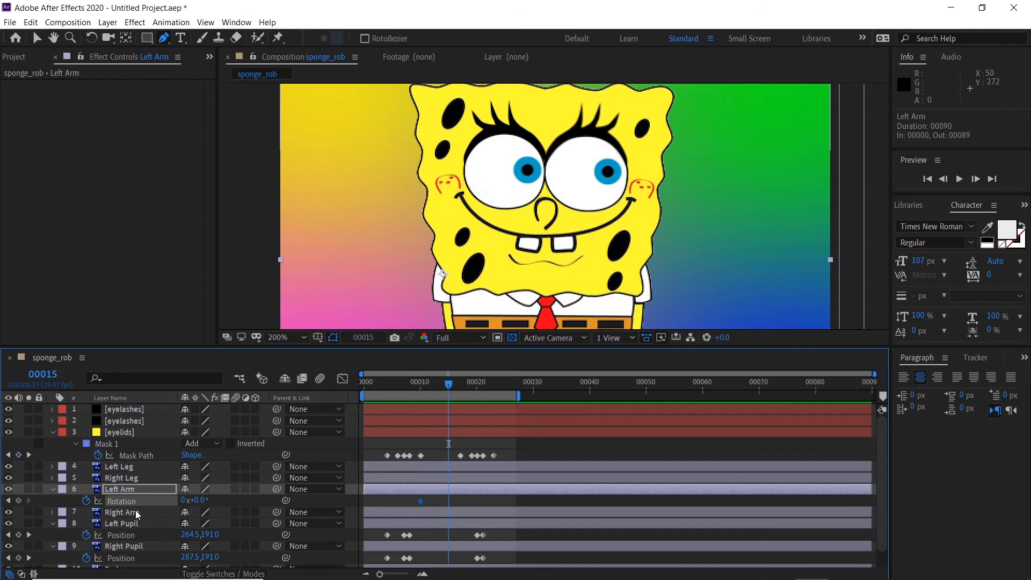
pyautogui.press('pageup')
pyautogui.moveTo(197, 500); pyautogui.dragTo(253, 500)
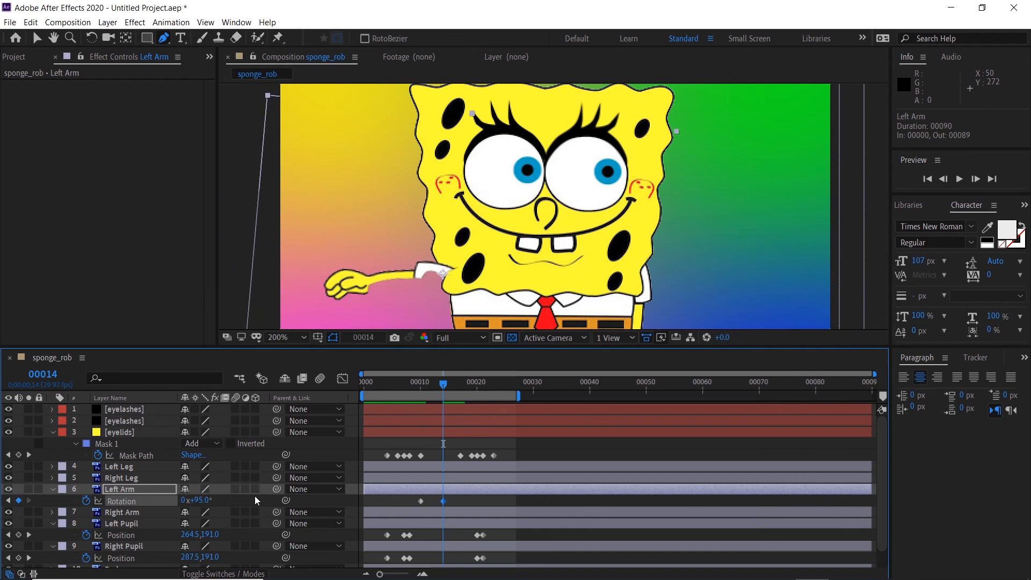
# Add a Left Arm Rotation keyframe at frame 18 that holds the raised arm pose.
pyautogui.press('pagedown')
pyautogui.press('pagedown')
pyautogui.press('pagedown')
pyautogui.press('pagedown')
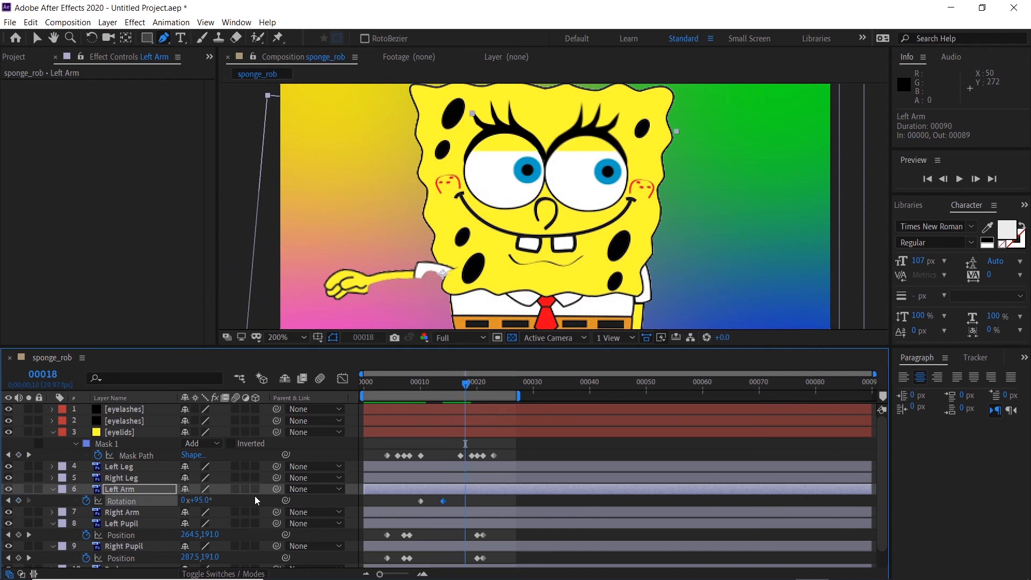
pyautogui.click(18, 502)
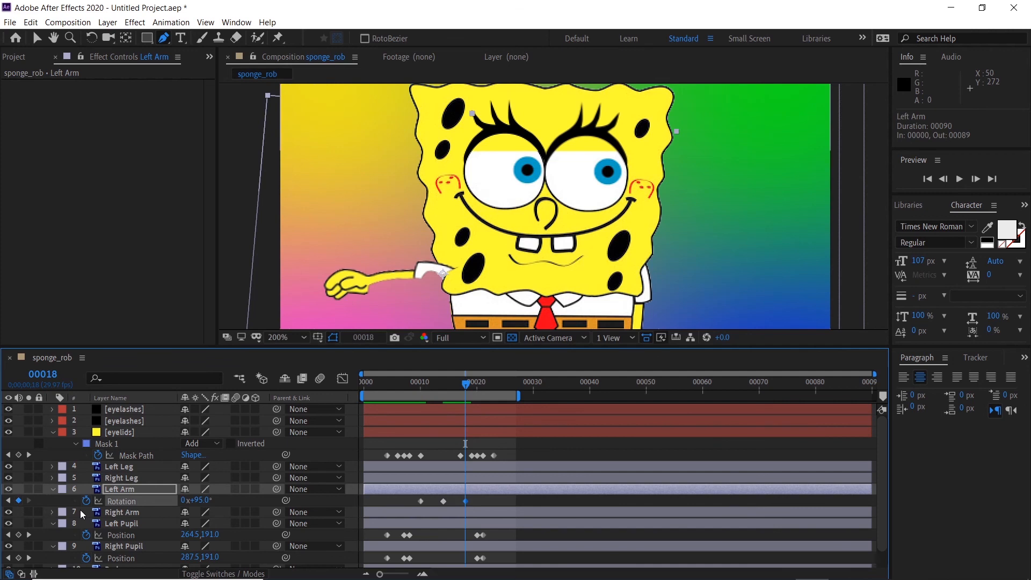
# Copy the Left Arm layer's frame 10 Rotation keyframe of 0° to frame 23 so the arm swings back down.
pyautogui.press('pagedown')
pyautogui.press('pagedown')
pyautogui.press('pagedown')
pyautogui.press('pagedown')
pyautogui.press('pagedown')
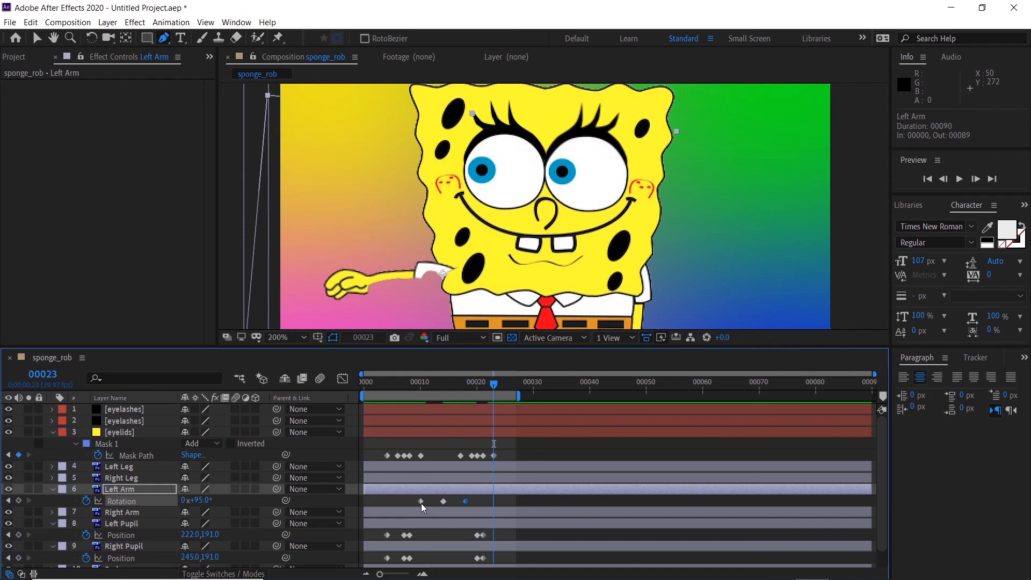
pyautogui.click(444, 501)
pyautogui.hotkey('ctrl', 'c')
pyautogui.hotkey('ctrl', 'v')
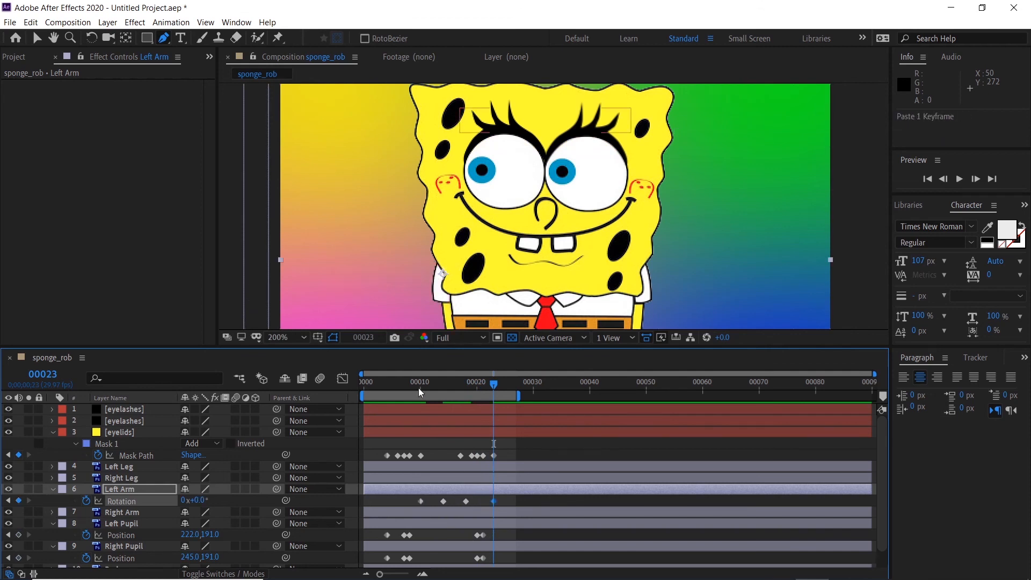
# Preview the arm swing and inspect the raised arm's sleeve up close at frame 19.
pyautogui.press('pageup')
pyautogui.press('pageup')
pyautogui.press('pageup')
pyautogui.press('pageup')
pyautogui.press('pageup')
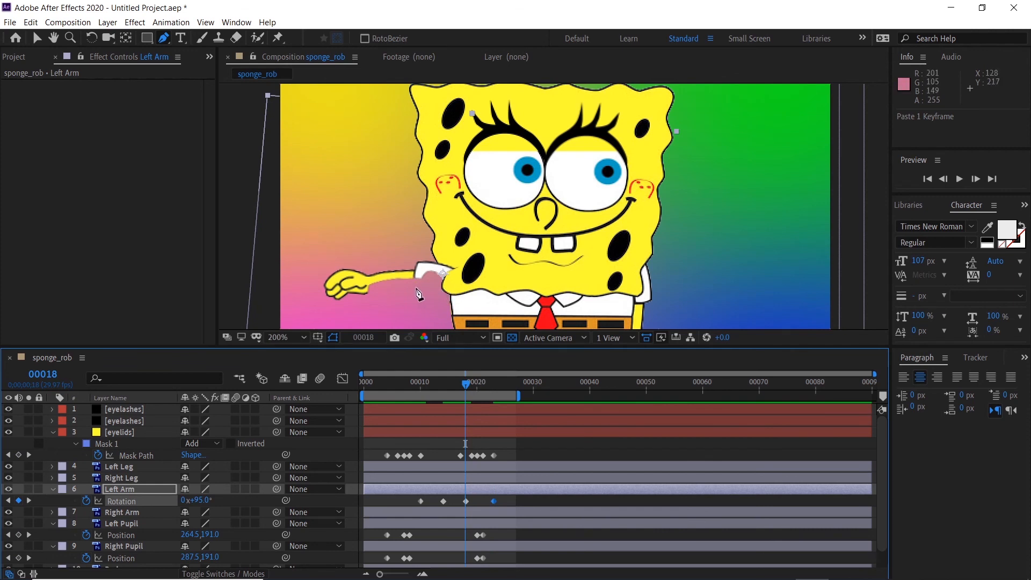
pyautogui.press('space')
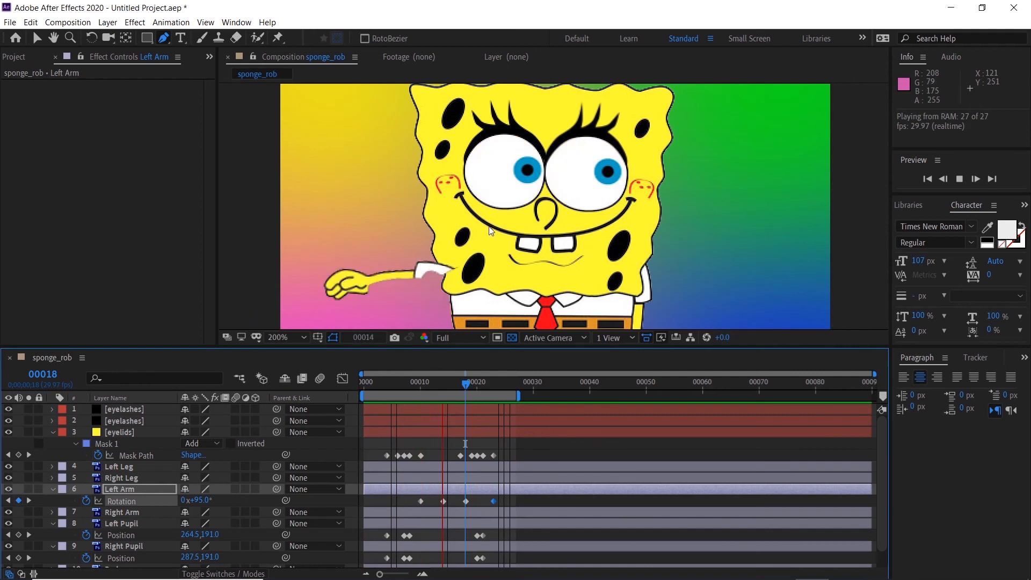
pyautogui.press('space')
pyautogui.scroll(-1, 490, 226)
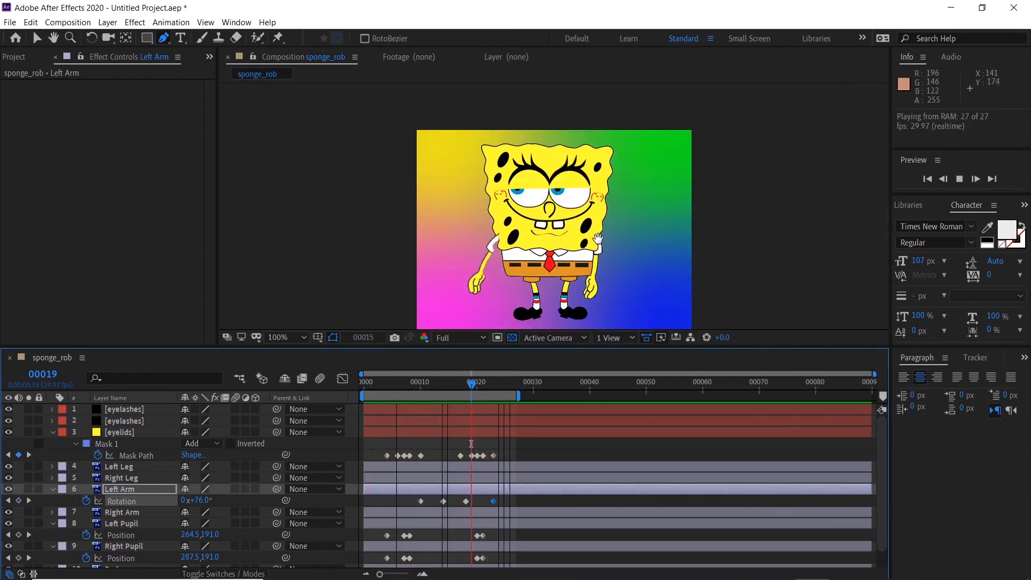
pyautogui.press('space')
pyautogui.moveTo(500, 386); pyautogui.dragTo(472, 386)
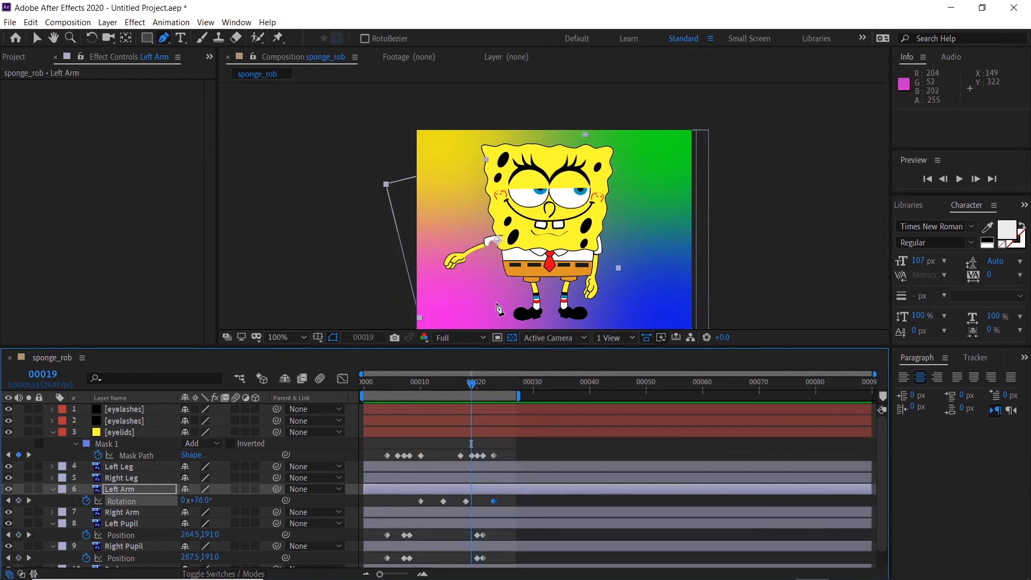
pyautogui.press('.')
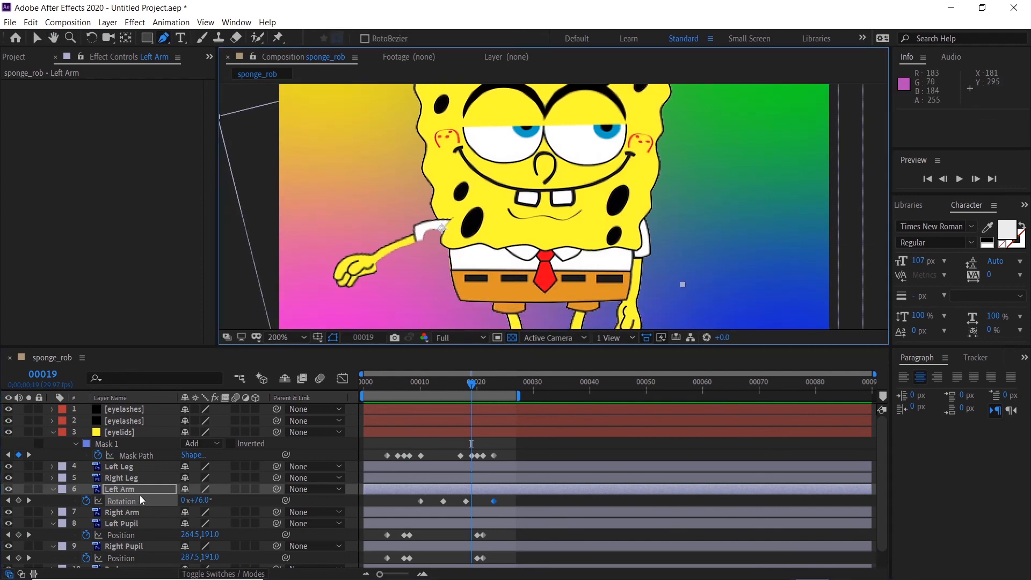
# Save the project under the new name sponge_rob_02 in the 448_Online_Week_10a_Nesting_vs_Parenting folder.
pyautogui.click(11, 22)
pyautogui.moveTo(69, 148)
pyautogui.click(221, 144)
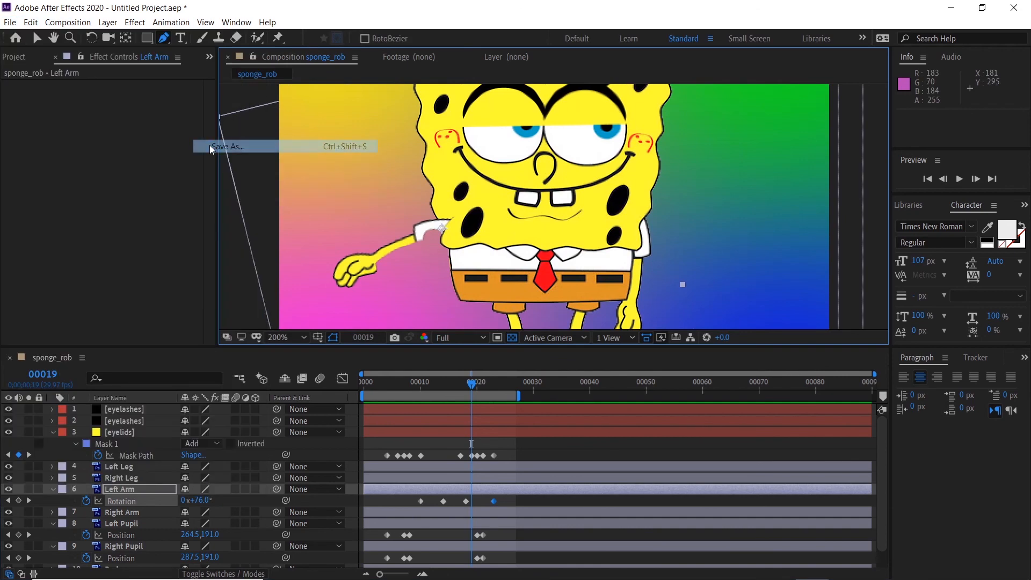
pyautogui.click(351, 335)
pyautogui.click(335, 463)
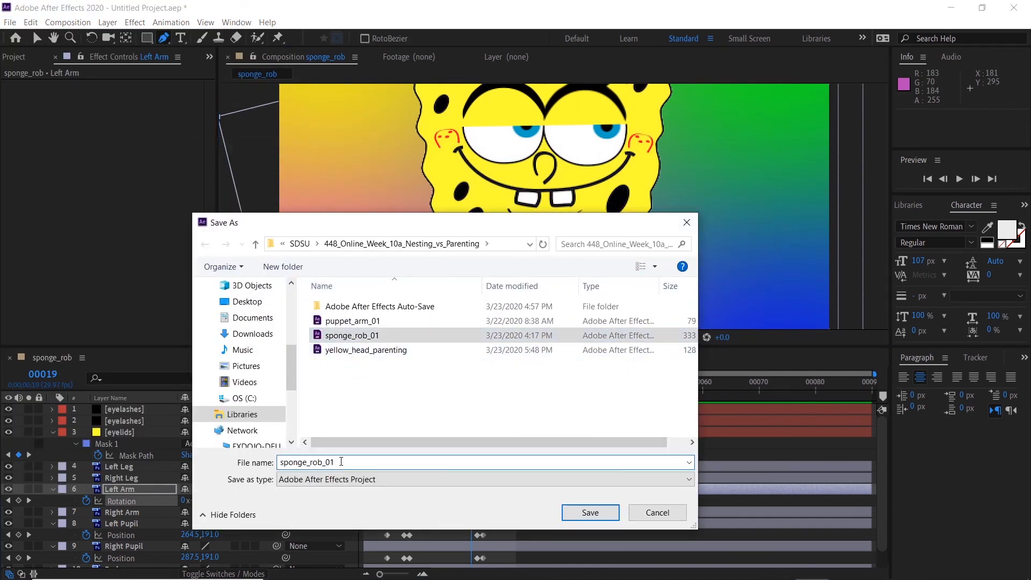
pyautogui.press('BackSpace')
pyautogui.write('2')
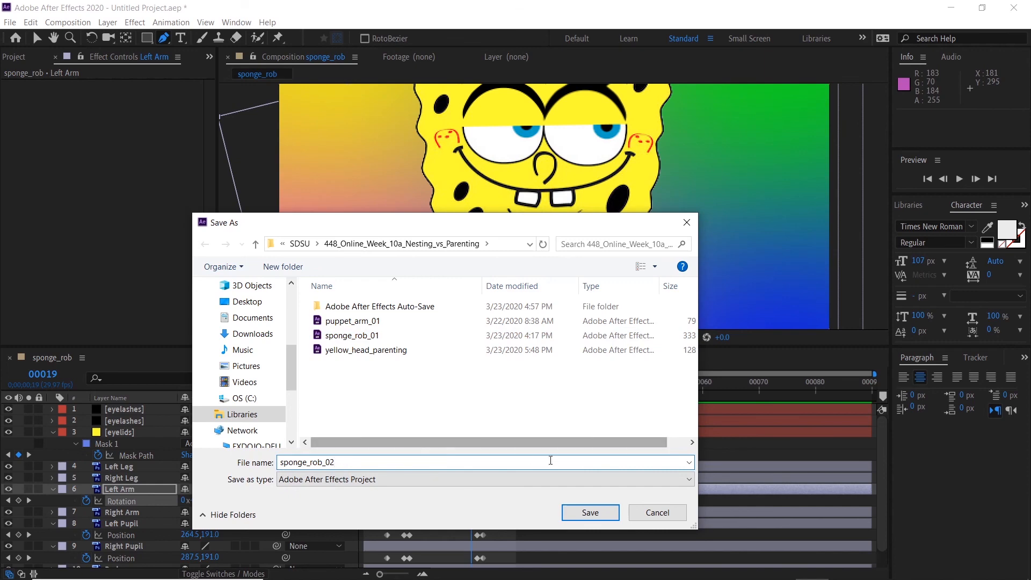
pyautogui.click(590, 512)
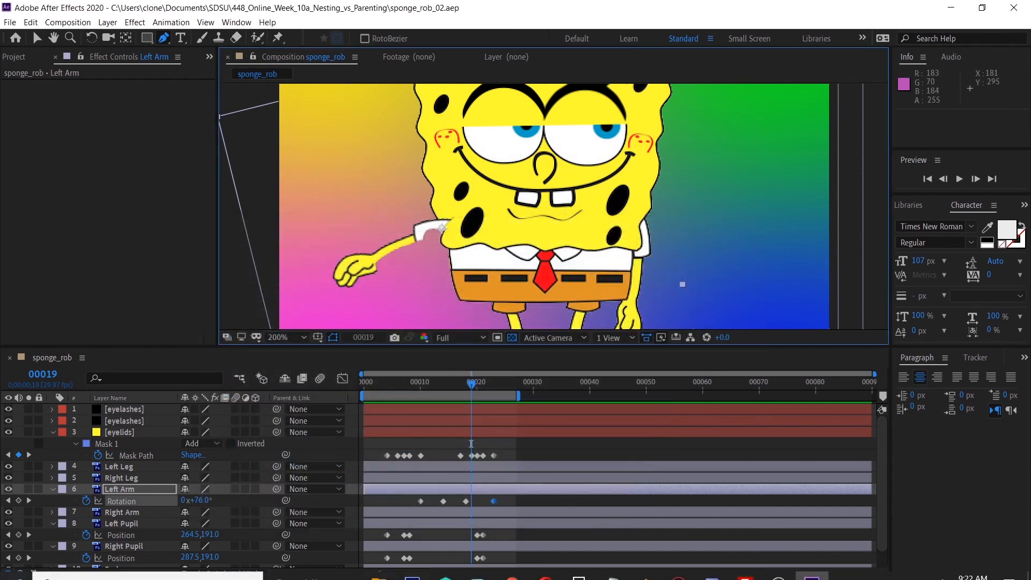
# Switch to Photoshop and hide every layer of sponge_rob.psd except Left Arm to isolate the arm.
pyautogui.click(412, 567)
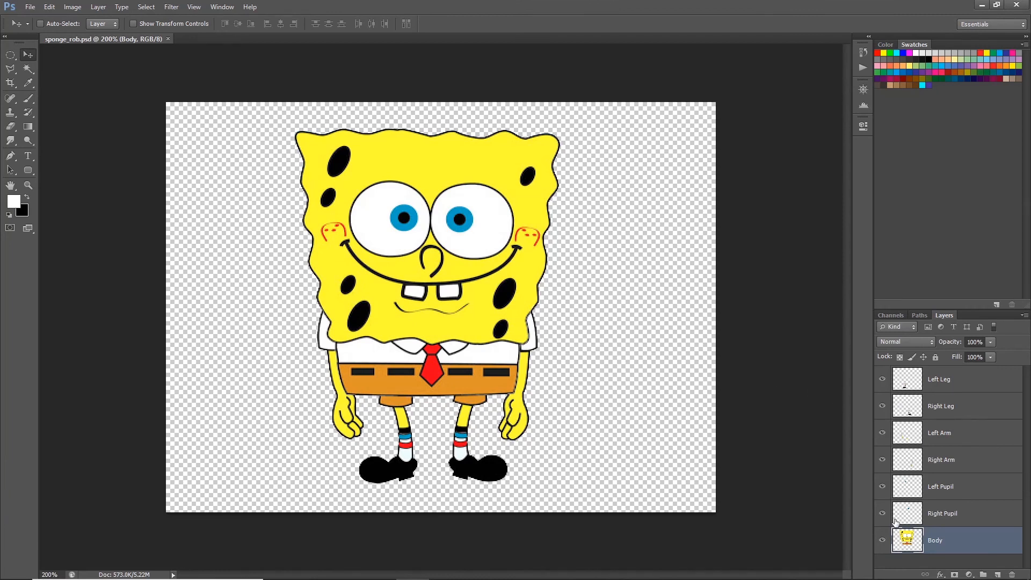
pyautogui.moveTo(883, 540); pyautogui.dragTo(891, 434)
pyautogui.moveTo(883, 379); pyautogui.dragTo(884, 484)
pyautogui.click(882, 433)
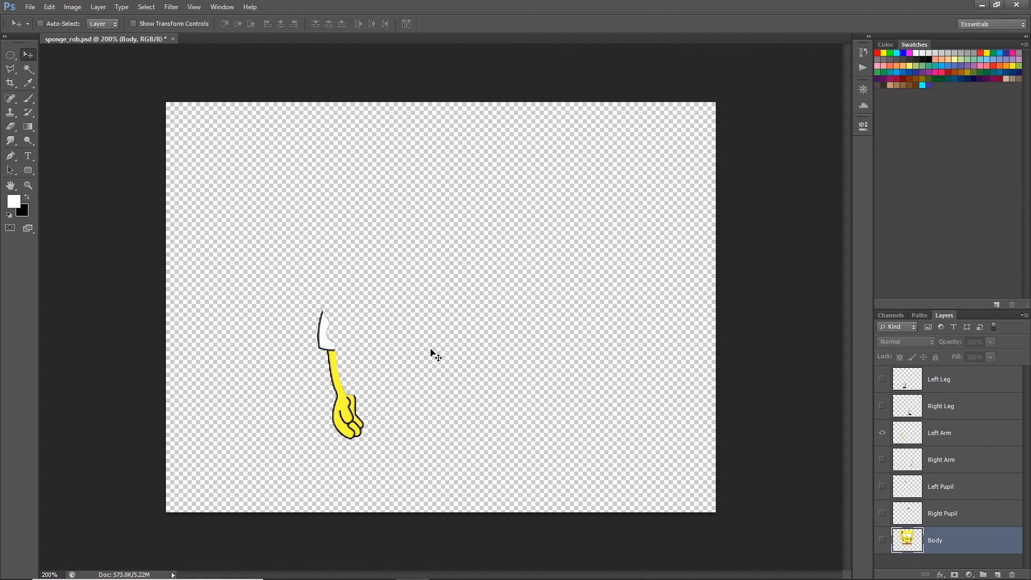
pyautogui.hotkey('ctrl', '+')
pyautogui.hotkey('ctrl', '+')
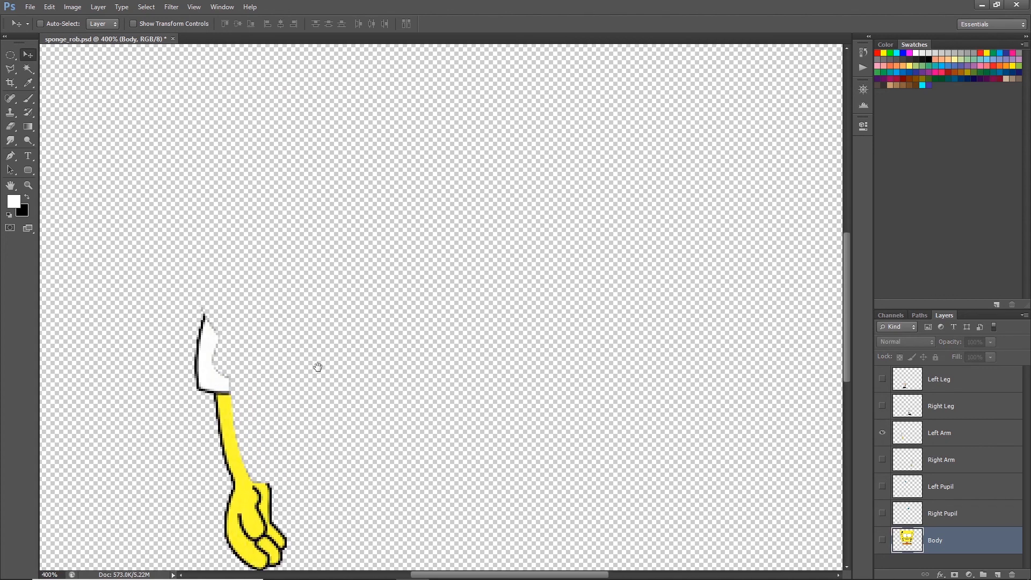
pyautogui.moveTo(318, 366); pyautogui.dragTo(421, 260)
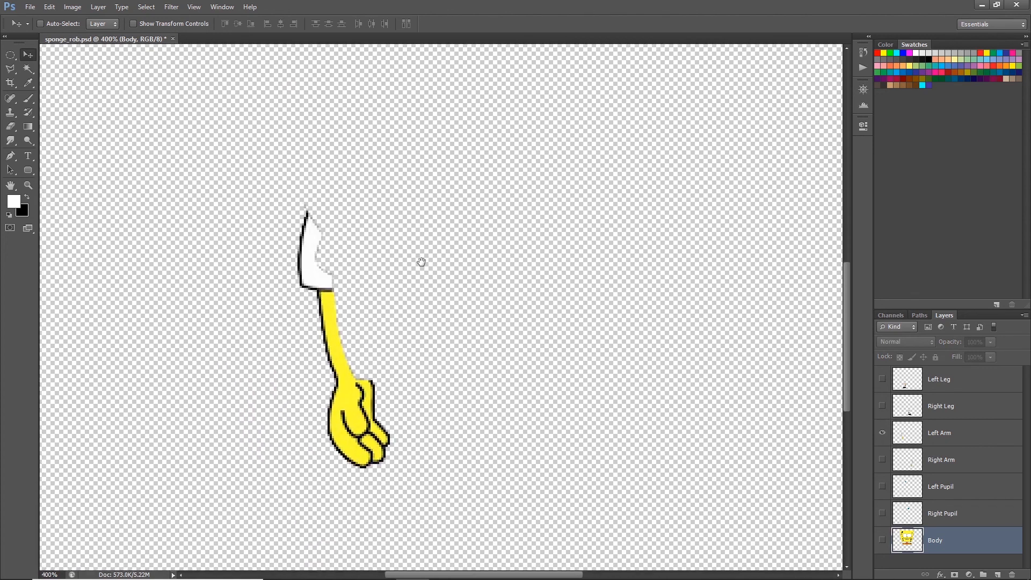
# On the Left Arm layer, complete the sleeve's missing inner and upper outline in black with a 1 px Pencil.
pyautogui.click(28, 100)
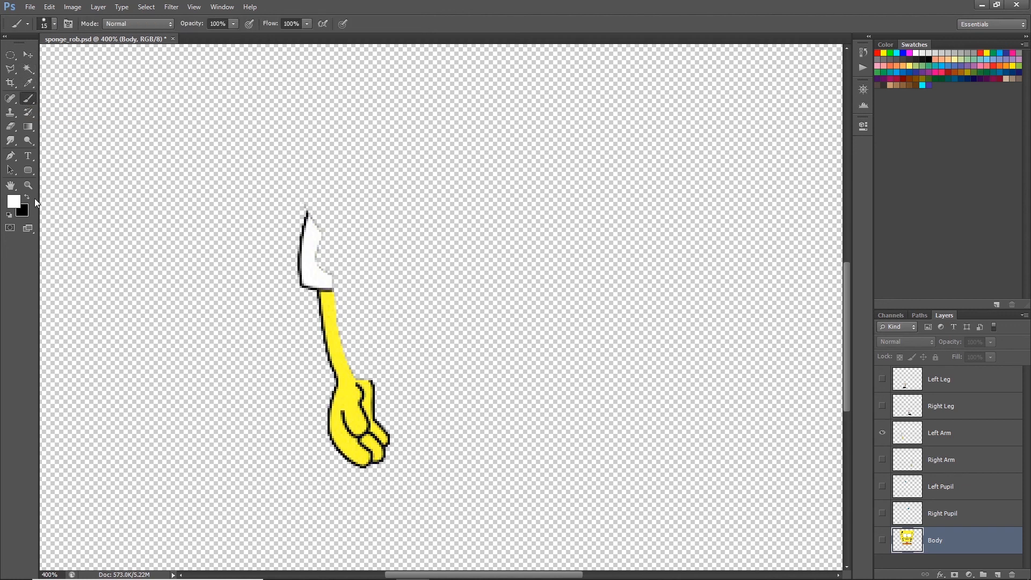
pyautogui.press('x')
pyautogui.click(942, 438)
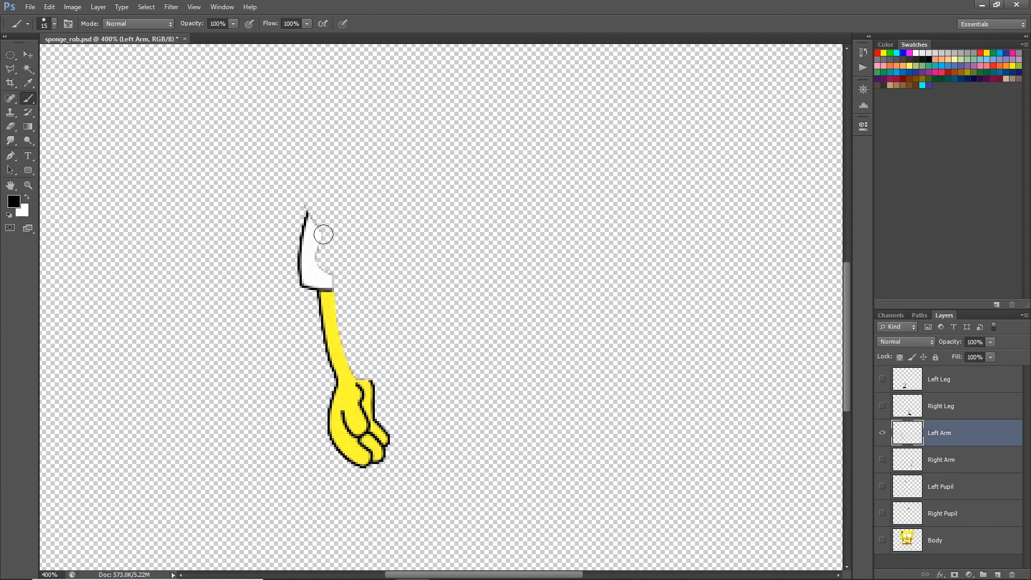
pyautogui.press('[')
pyautogui.press('[')
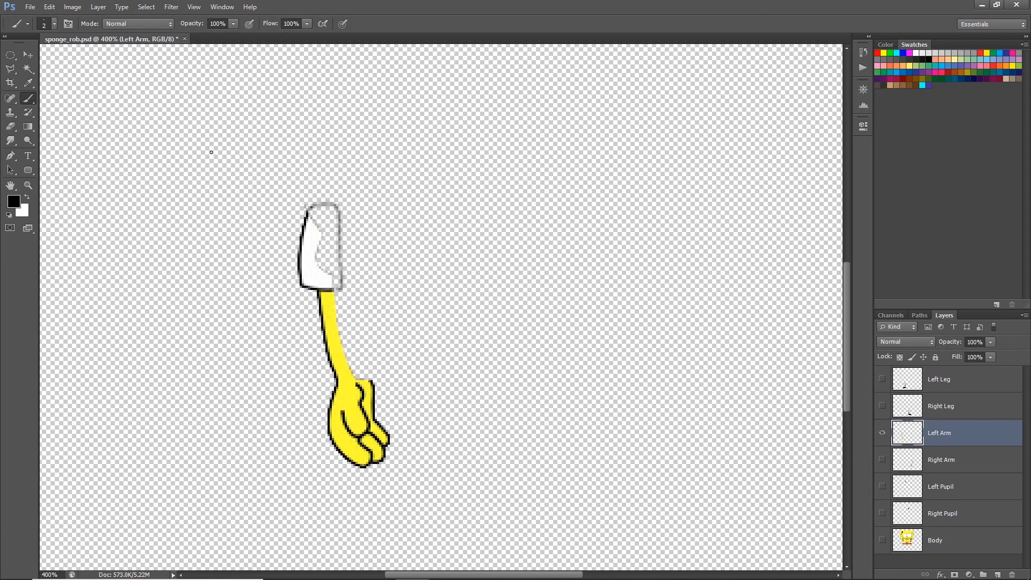
pyautogui.click(28, 102)
pyautogui.click(75, 107)
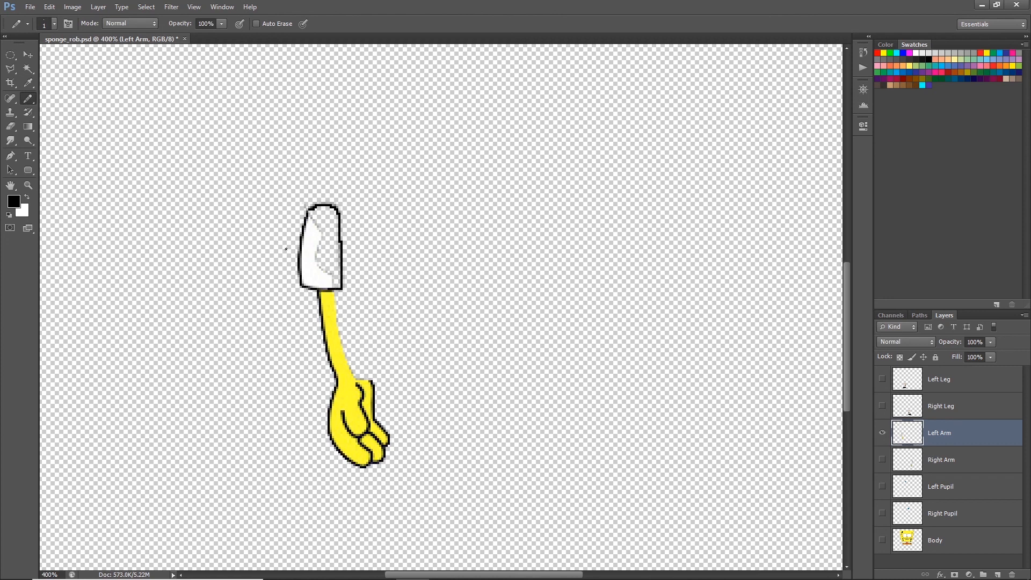
# Sample the sleeve's white and fill the empty area inside its outline with the Pencil at 7 px.
pyautogui.press('i')
pyautogui.click(311, 238)
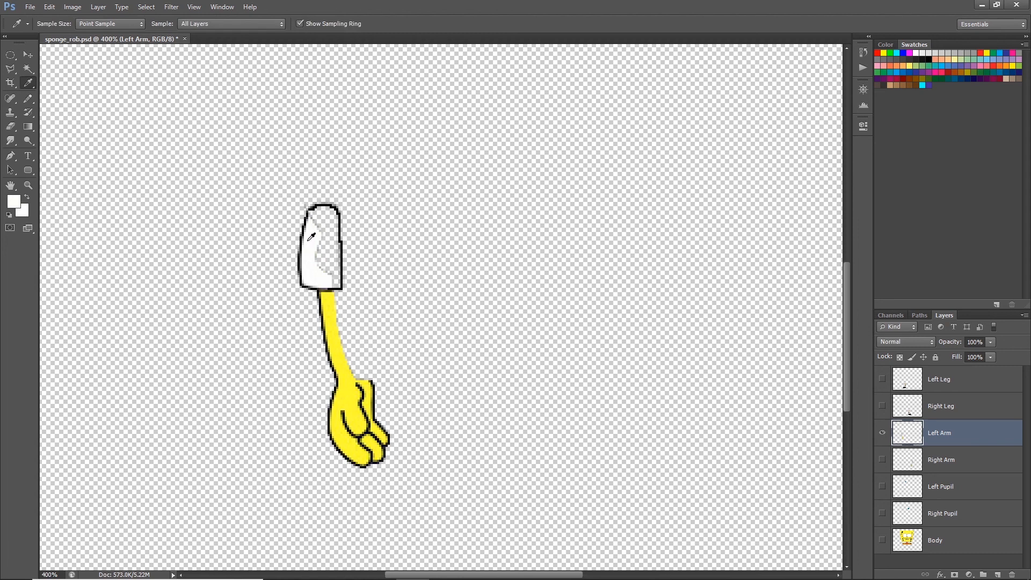
pyautogui.press('b')
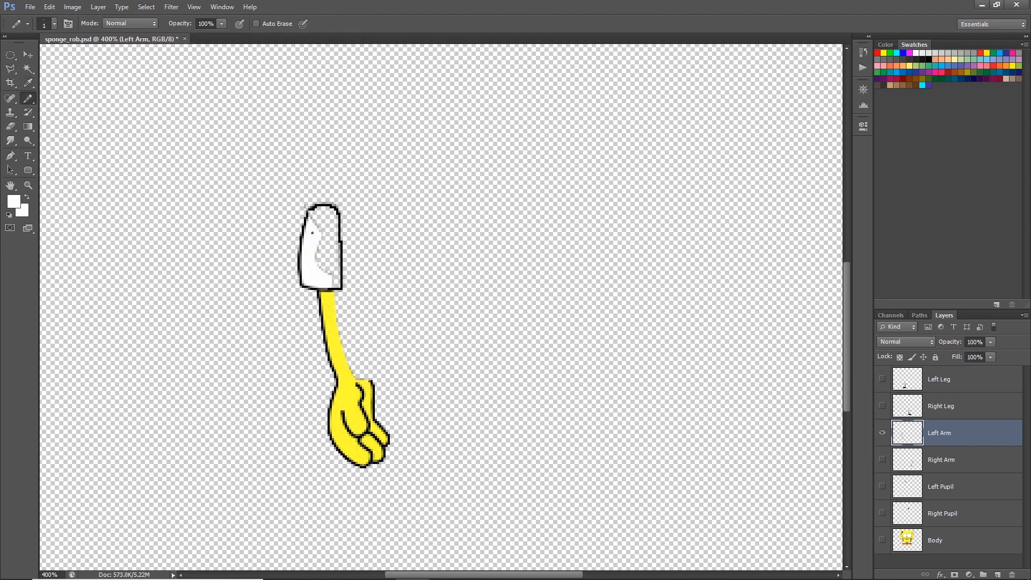
pyautogui.press(']')
pyautogui.press(']')
pyautogui.press(']')
pyautogui.press(']')
pyautogui.moveTo(317, 215)
pyautogui.mouseDown()
pyautogui.moveTo(332, 281)
pyautogui.moveTo(325, 213)
pyautogui.moveTo(324, 249)
pyautogui.mouseUp()
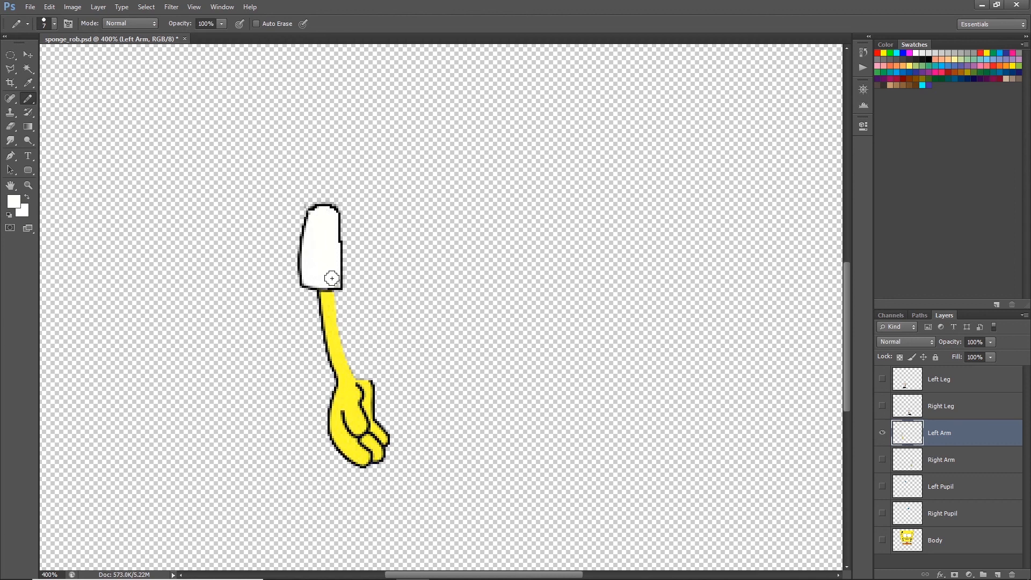
pyautogui.press('[')
pyautogui.press('[')
pyautogui.press('[')
pyautogui.press('[')
pyautogui.click(28, 54)
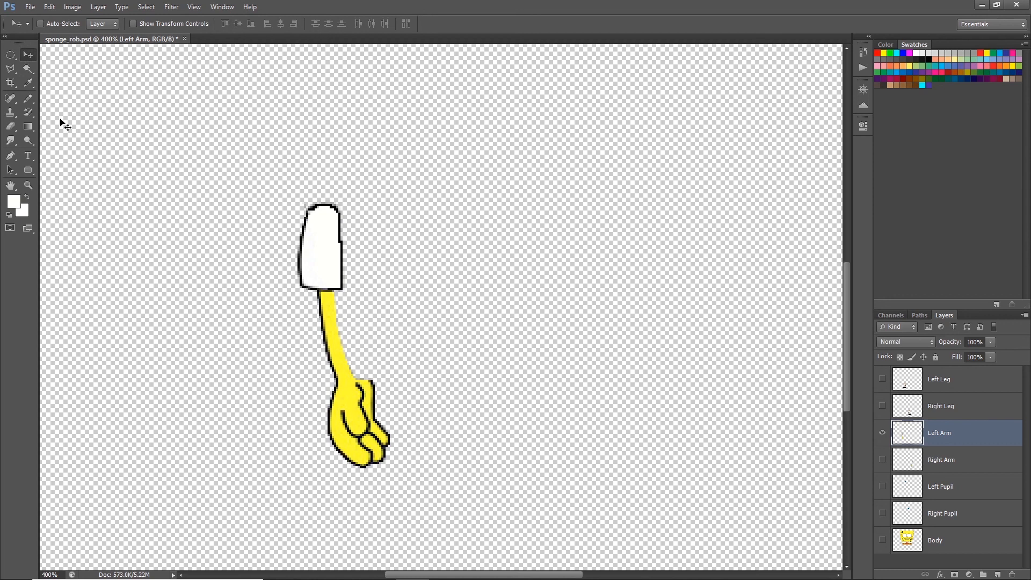
# Sample the arm's yellow and widen the forearm along its inner edge, from sleeve to hand, with a 3 px Pencil.
pyautogui.click(28, 99)
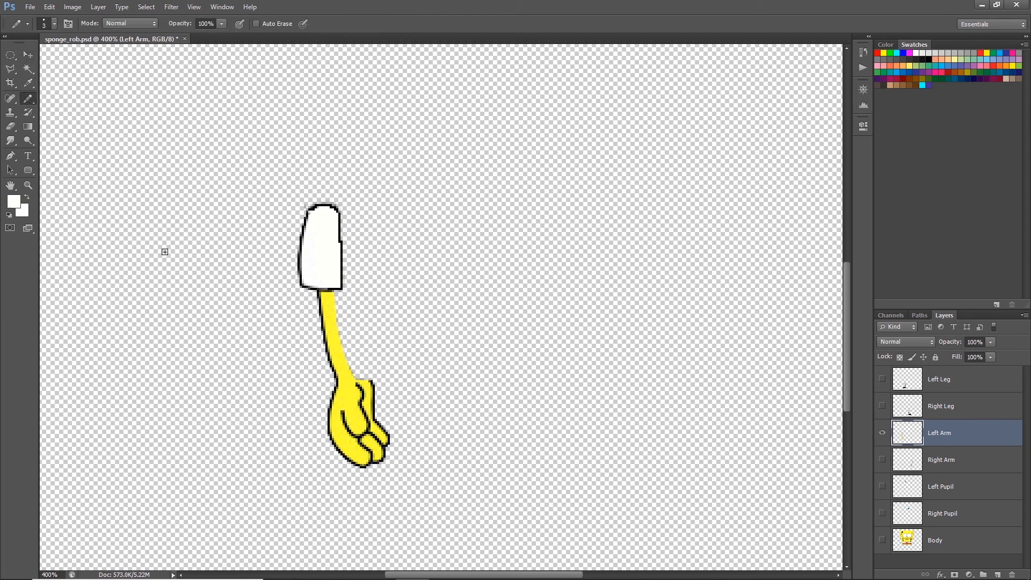
pyautogui.press('d')
pyautogui.press('i')
pyautogui.click(332, 304)
pyautogui.click(333, 303)
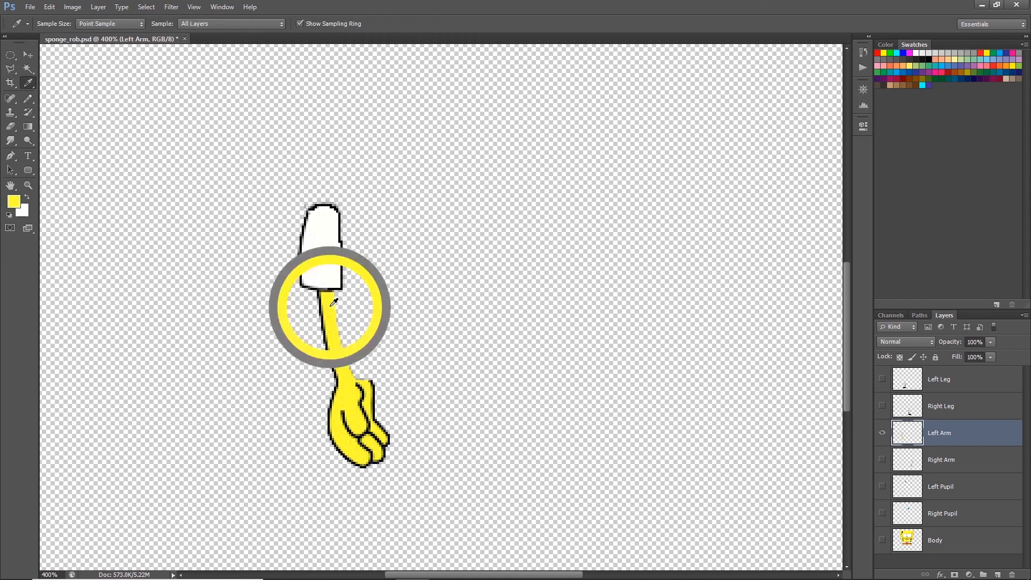
pyautogui.press('b')
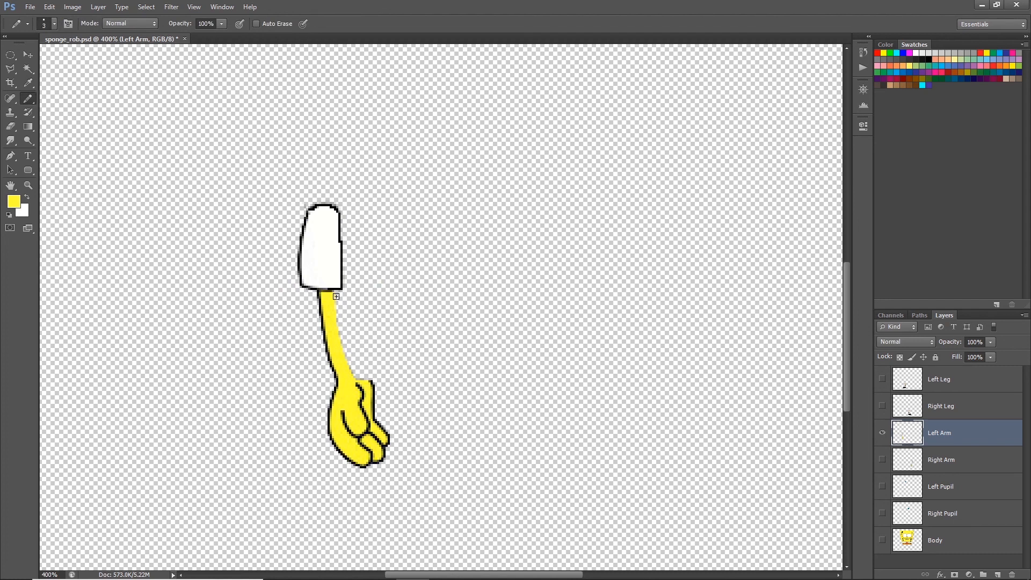
pyautogui.moveTo(336, 293); pyautogui.dragTo(360, 378)
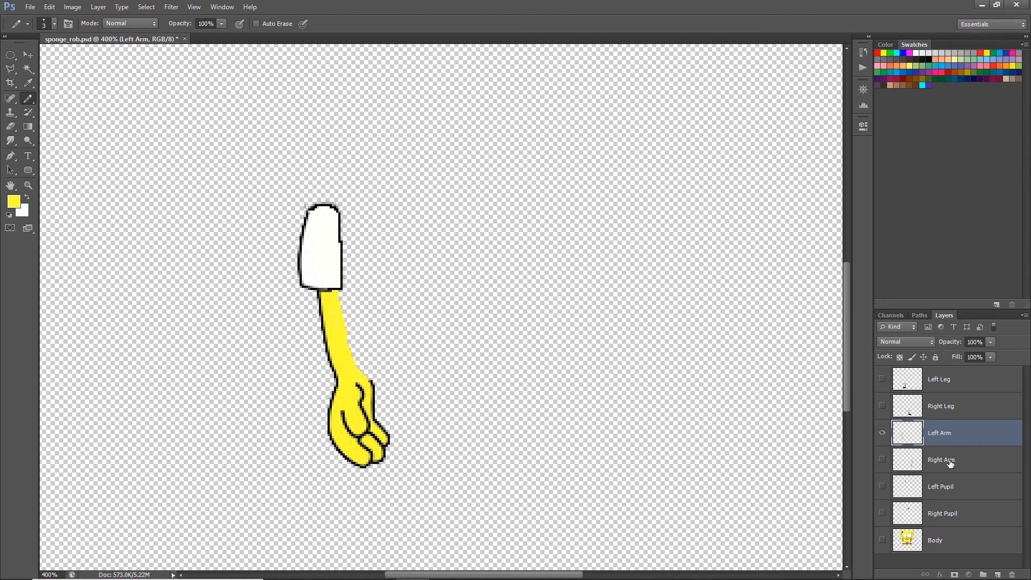
# Add a new layer beneath Left Arm and draw a black outline on it along the forearm's inner edge.
pyautogui.click(949, 463)
pyautogui.click(996, 574)
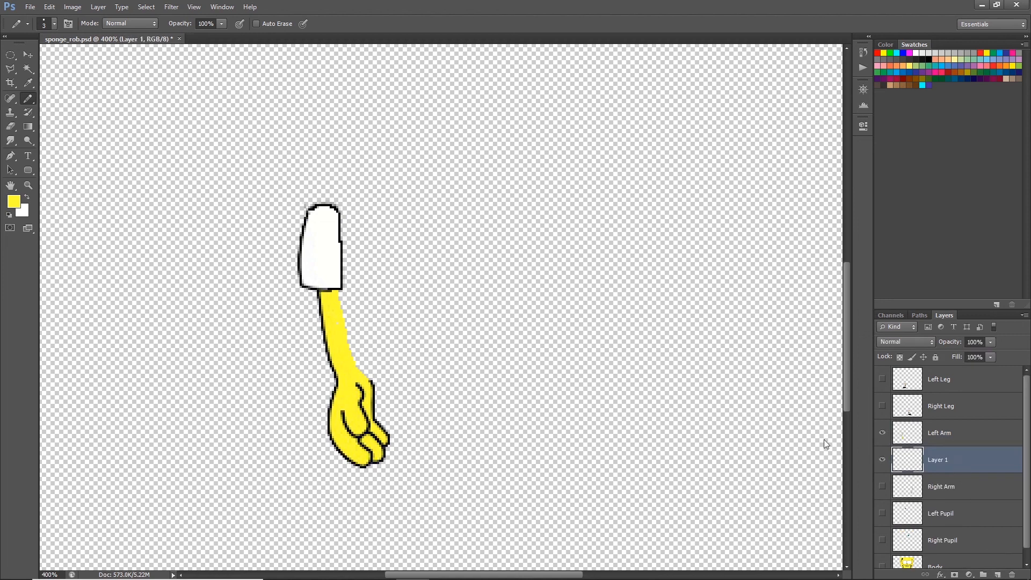
pyautogui.press('d')
pyautogui.moveTo(338, 295); pyautogui.dragTo(365, 379)
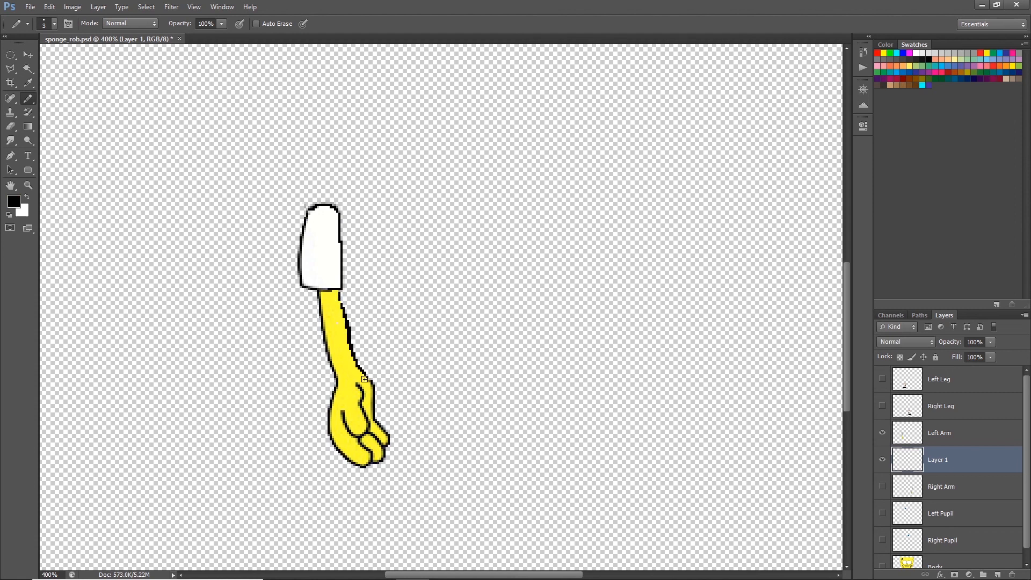
pyautogui.click(339, 293)
# Merge the new outline layer with the Left Arm layer.
pyautogui.click(946, 436)
pyautogui.keyDown('ctrl'); pyautogui.click(956, 461); pyautogui.keyUp('ctrl')
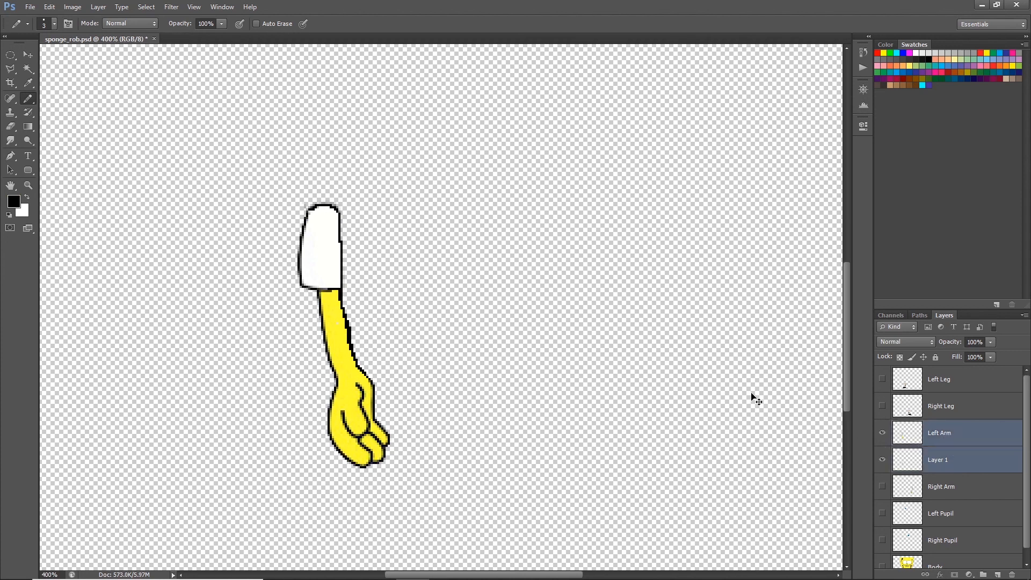
pyautogui.hotkey('ctrl', 'e')
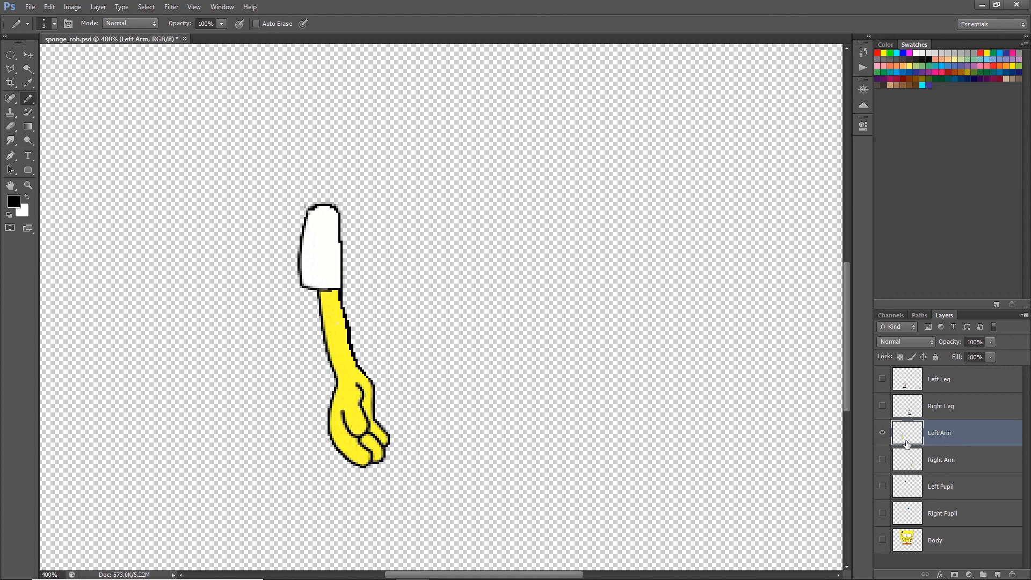
# Make all the hidden character layers visible again and save sponge_rob.psd.
pyautogui.click(883, 407)
pyautogui.click(883, 380)
pyautogui.moveTo(880, 458); pyautogui.dragTo(886, 541)
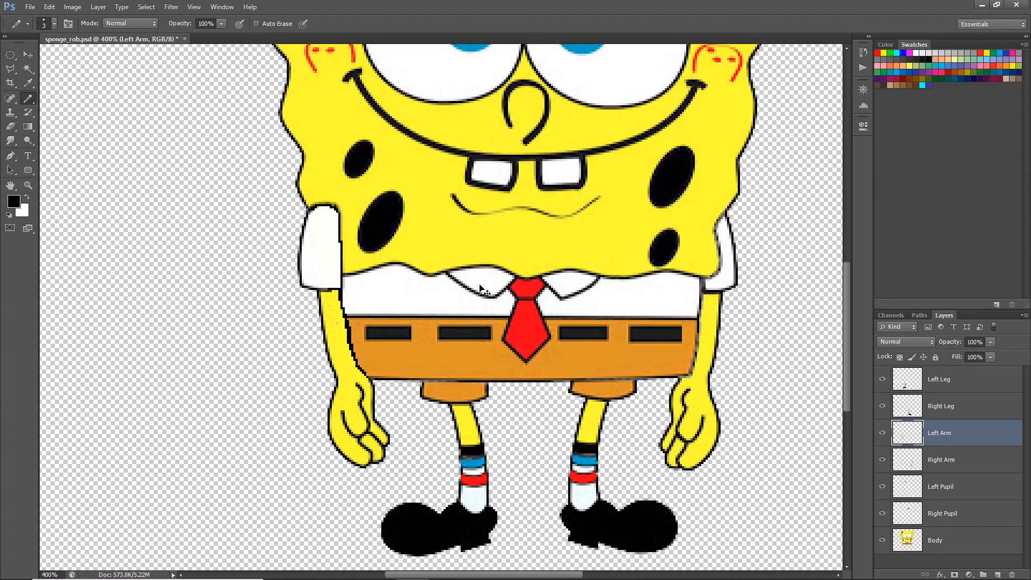
pyautogui.hotkey('ctrl', 's')
# Switch back to After Effects and expand the sponge_rob Layers folder among the project items.
pyautogui.click(812, 573)
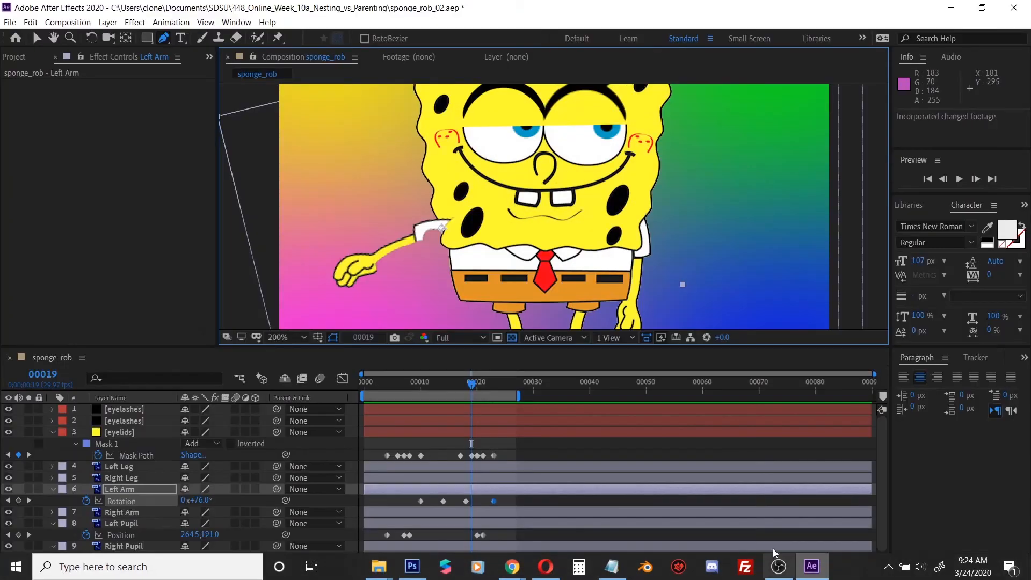
pyautogui.click(19, 57)
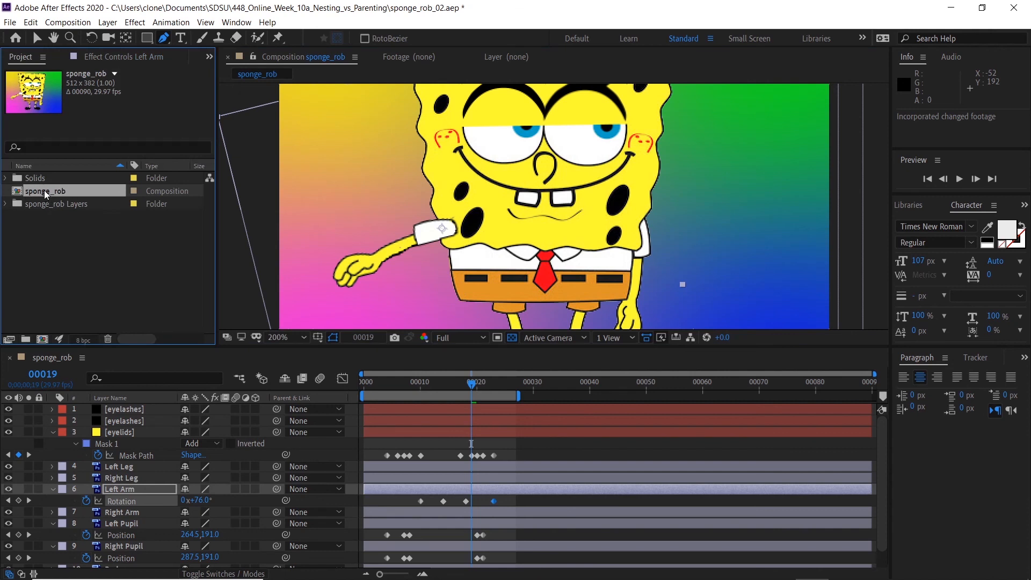
pyautogui.click(6, 204)
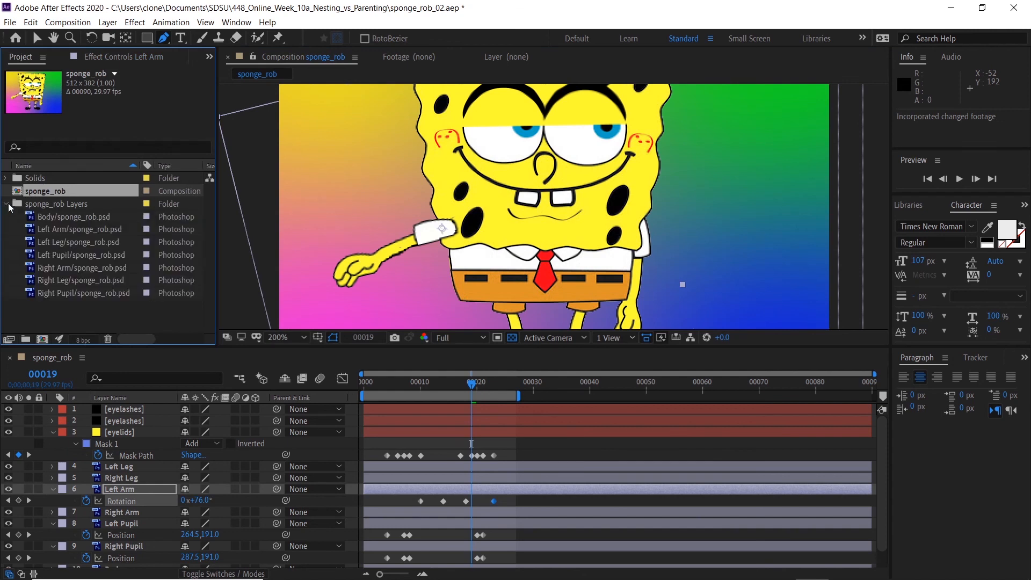
# Try replacing the Left Arm footage with sponge_rob.psd as merged layers, and undo the replacement.
pyautogui.click(59, 230)
pyautogui.rightClick(72, 230)
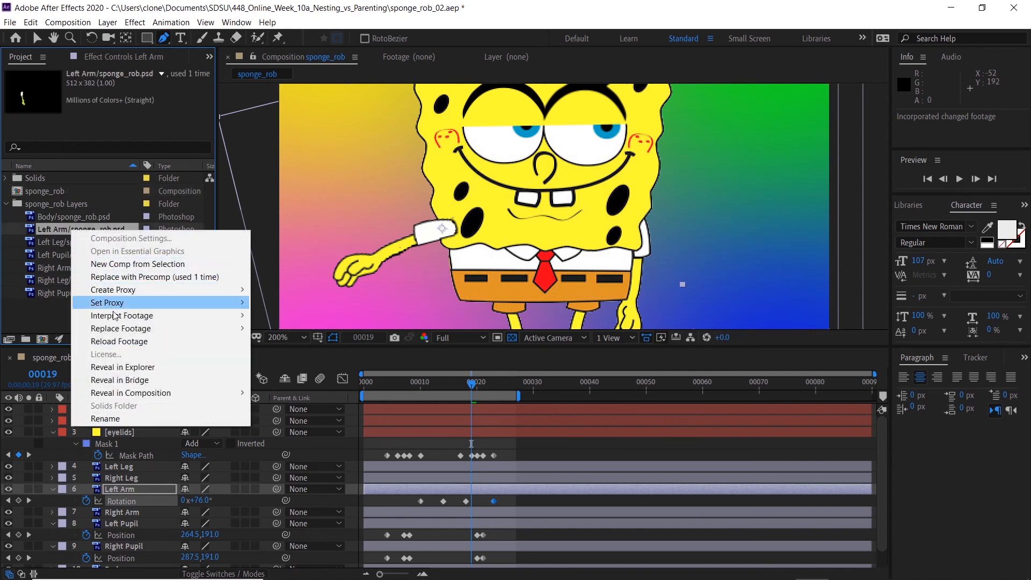
pyautogui.moveTo(124, 329)
pyautogui.click(267, 330)
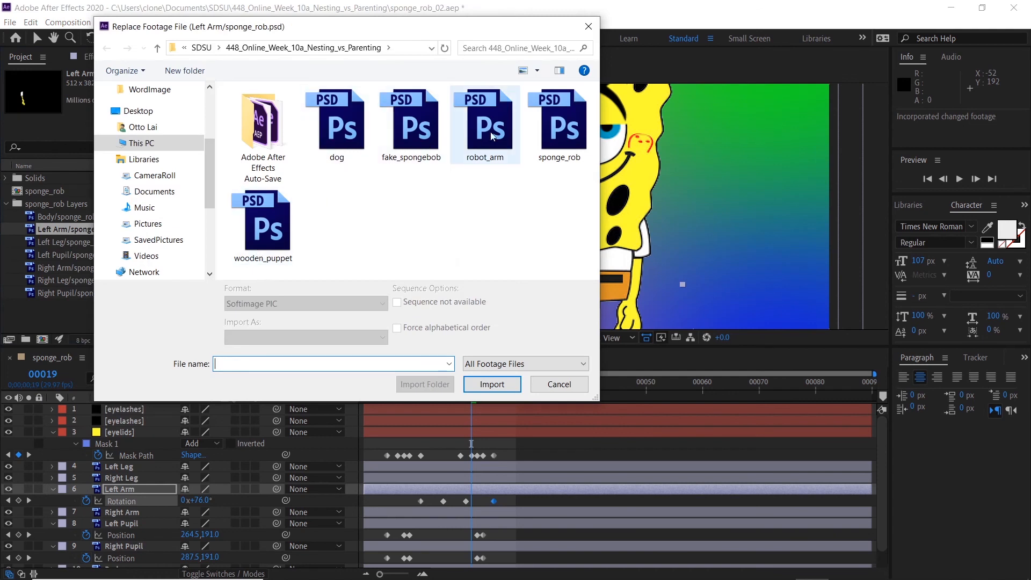
pyautogui.click(558, 130)
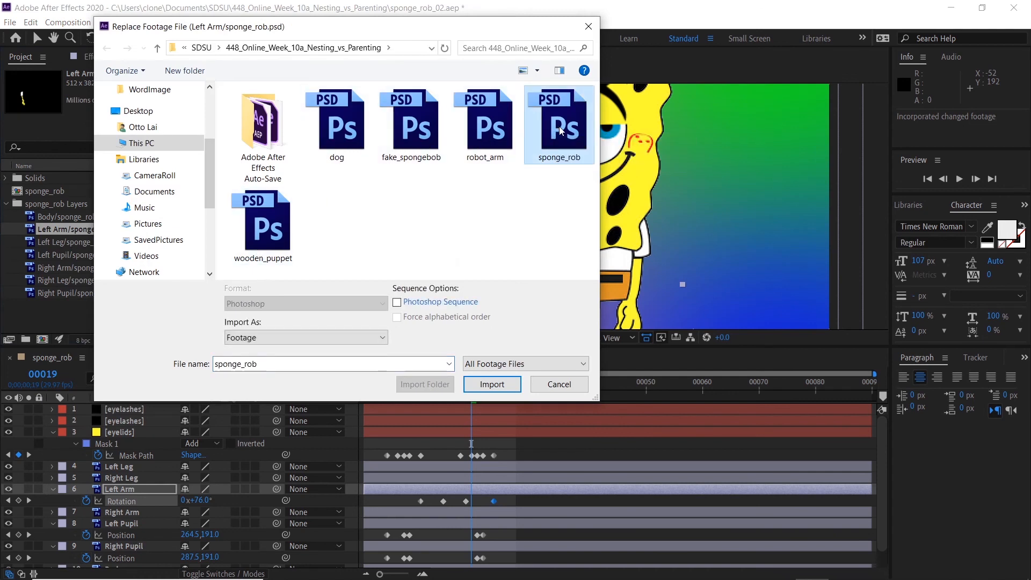
pyautogui.click(483, 386)
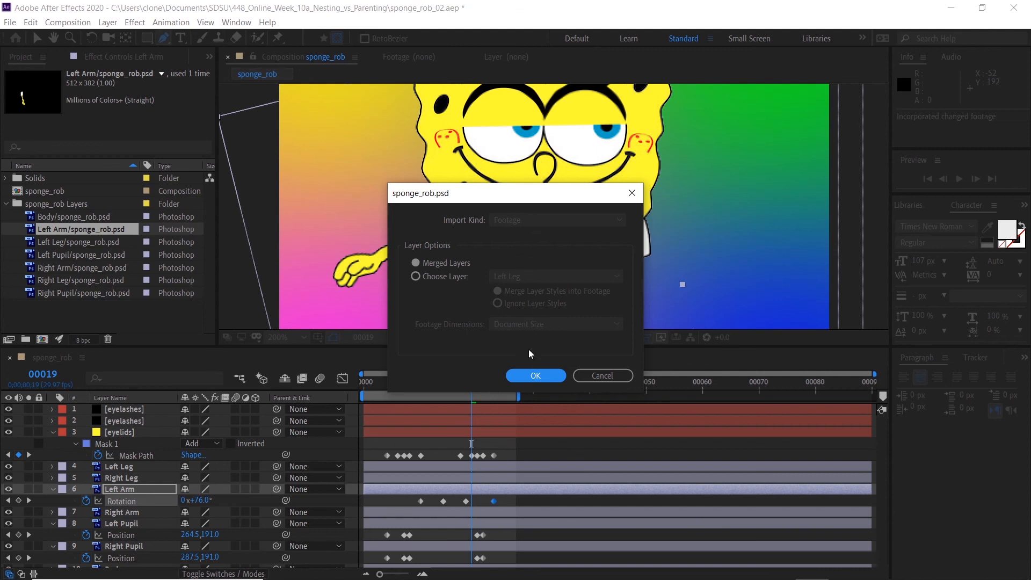
pyautogui.click(534, 377)
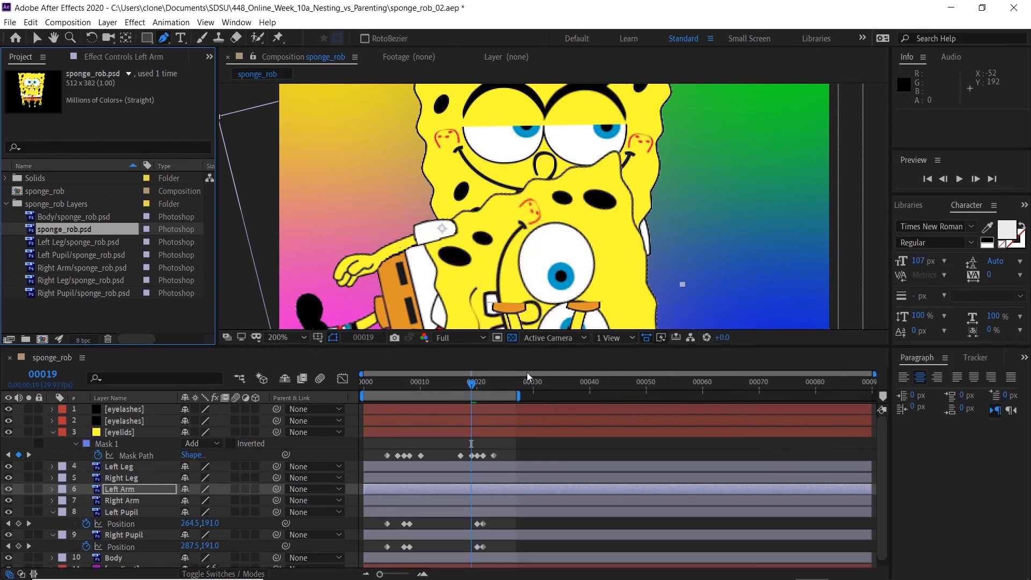
pyautogui.hotkey('ctrl', 'z')
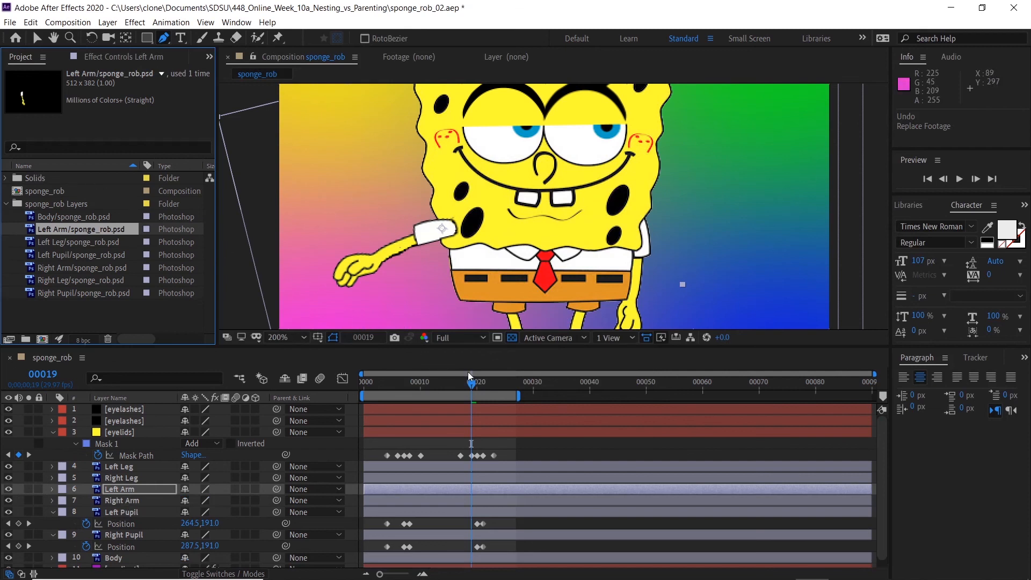
# Go to frame 12, move the Left Arm layer between Body and gradient, and collapse the sponge_rob Layers folder.
pyautogui.moveTo(471, 386); pyautogui.dragTo(432, 383)
pyautogui.moveTo(118, 488); pyautogui.dragTo(116, 551)
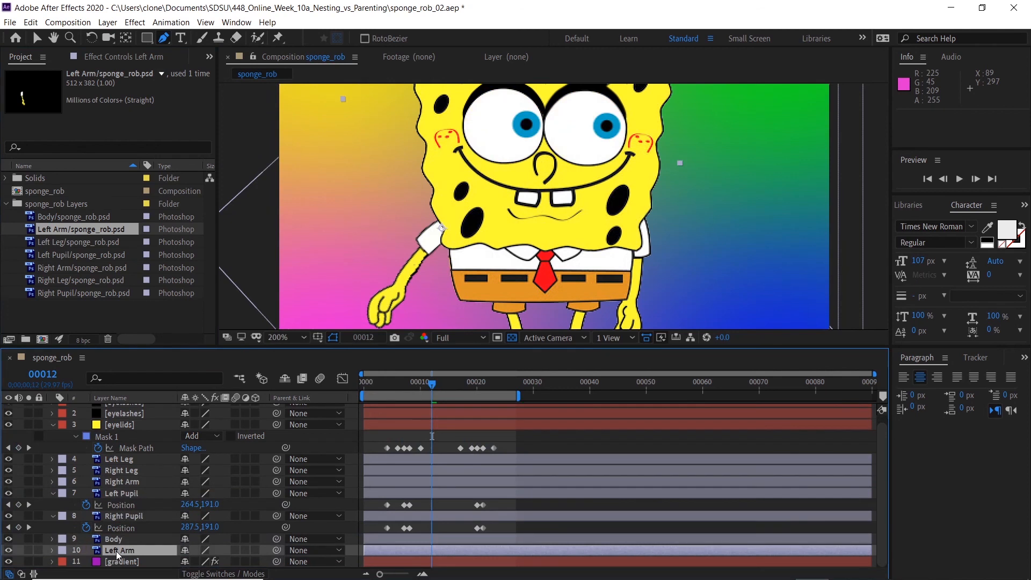
pyautogui.click(7, 205)
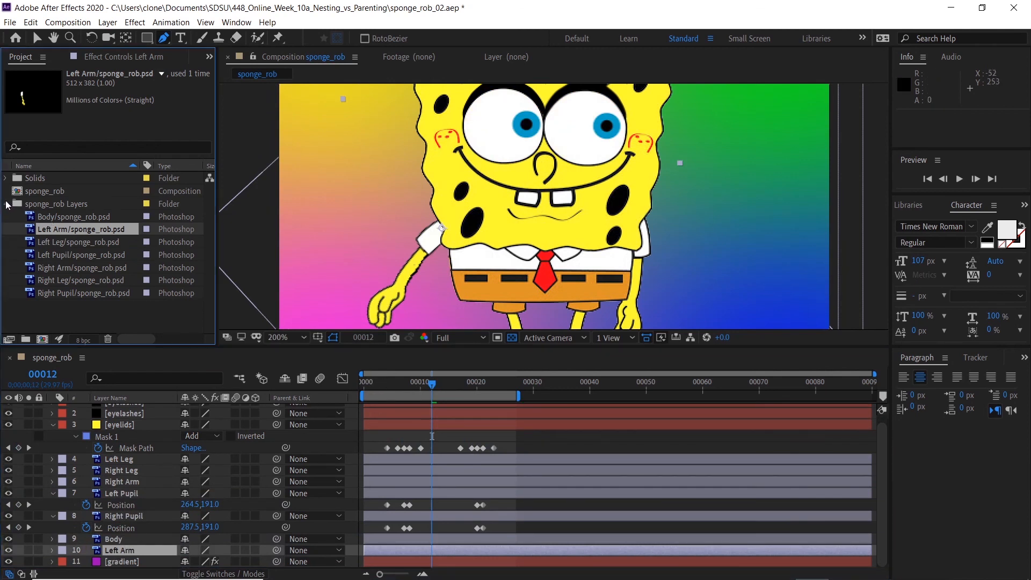
# Check the animation around frame 12 with the left arm behind the body, examining the face and shoulder.
pyautogui.moveTo(435, 382)
pyautogui.mouseDown()
pyautogui.moveTo(379, 388)
pyautogui.moveTo(465, 385)
pyautogui.moveTo(373, 390)
pyautogui.moveTo(498, 391)
pyautogui.moveTo(369, 390)
pyautogui.moveTo(430, 386)
pyautogui.mouseUp()
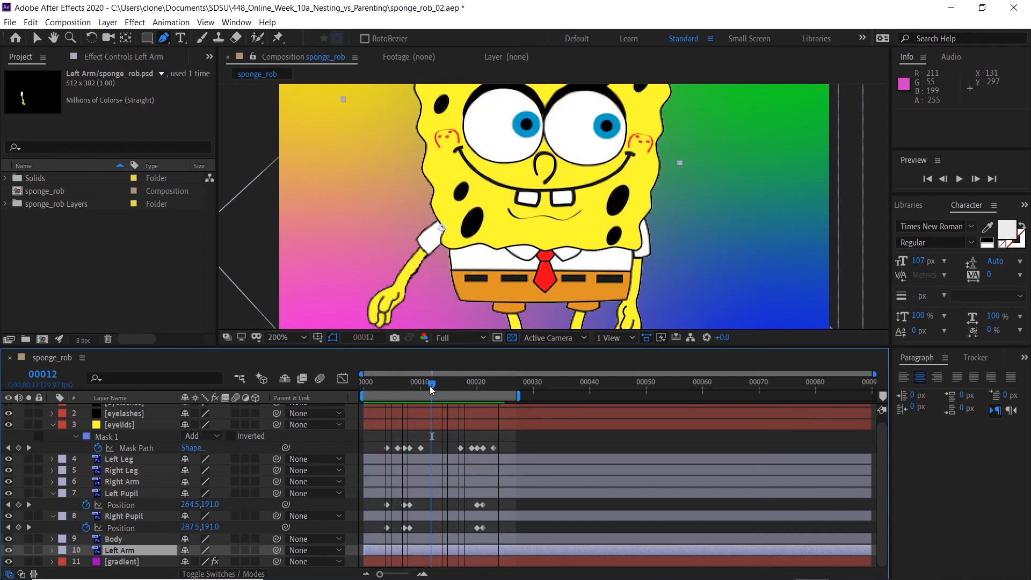
pyautogui.moveTo(574, 158); pyautogui.dragTo(565, 190)
pyautogui.press('g')
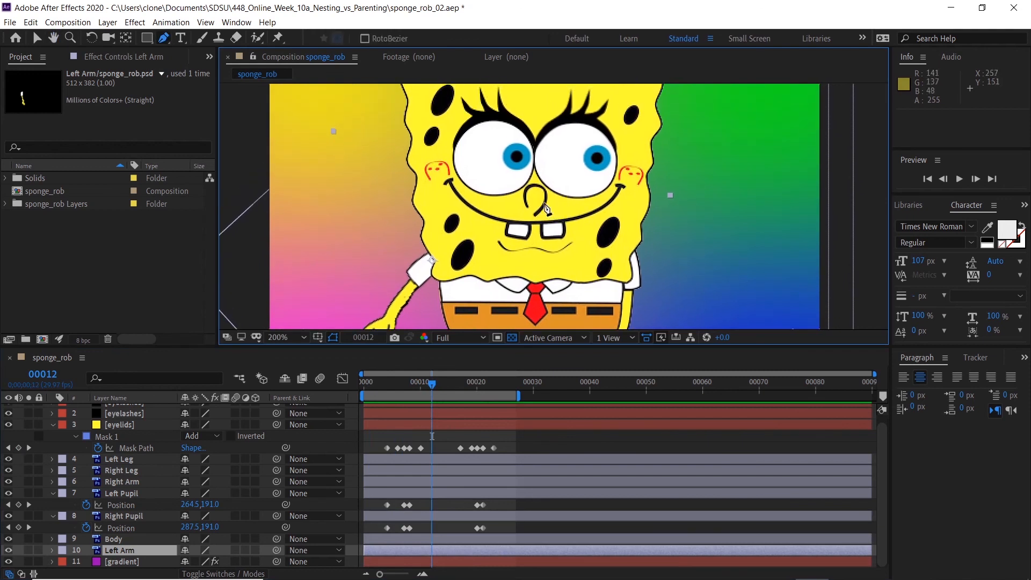